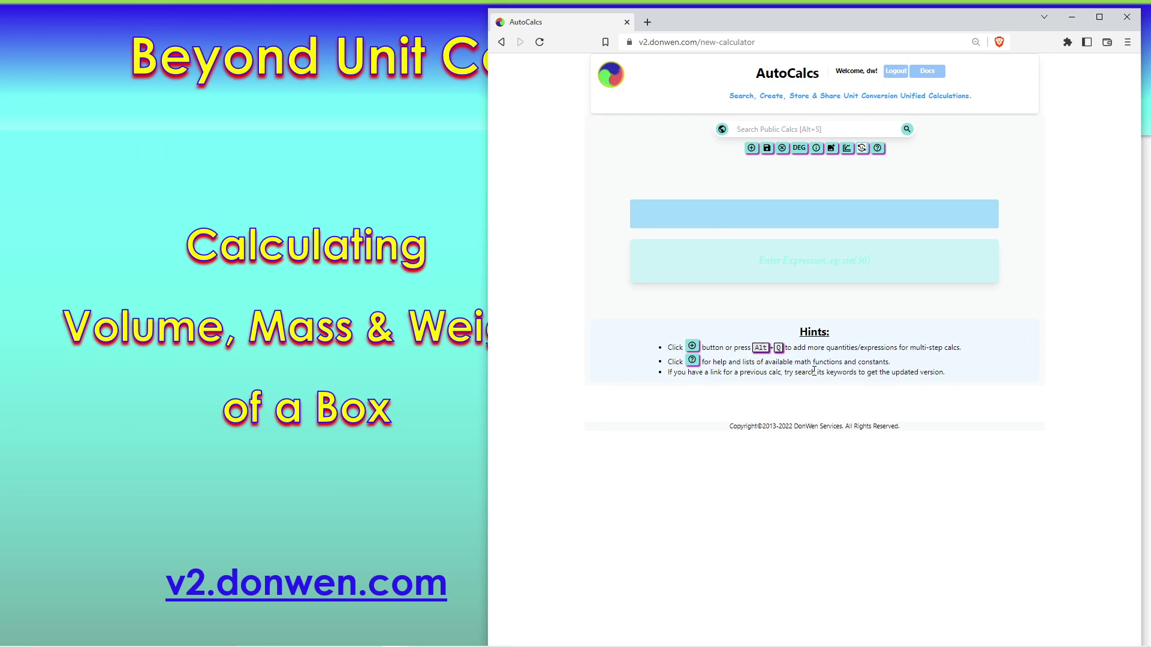
Load v2.donwen.com and start a multi-row quantity table with eight empty rows
click(661, 39)
text(v2.donwen.com)
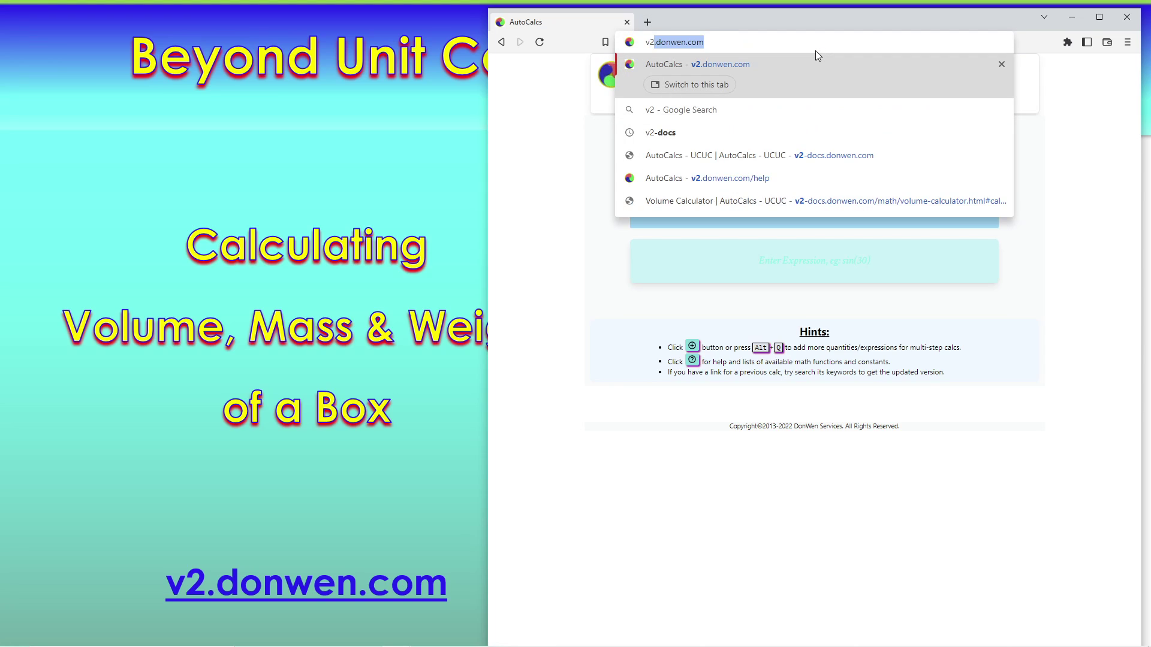
key(Return)
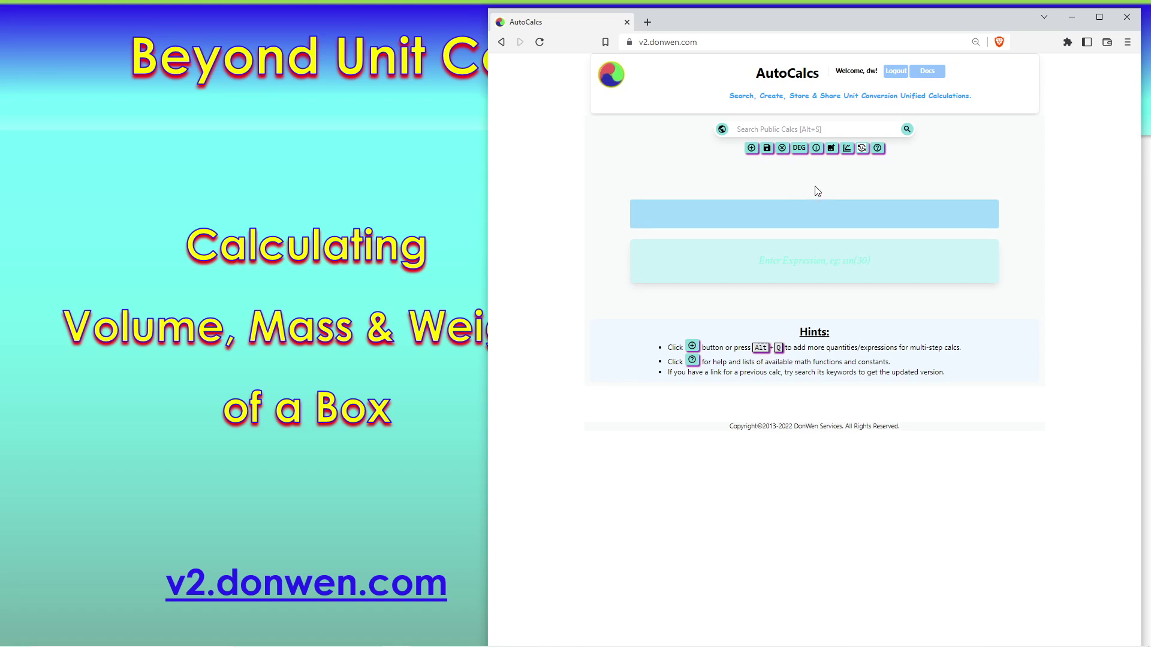
click(819, 257)
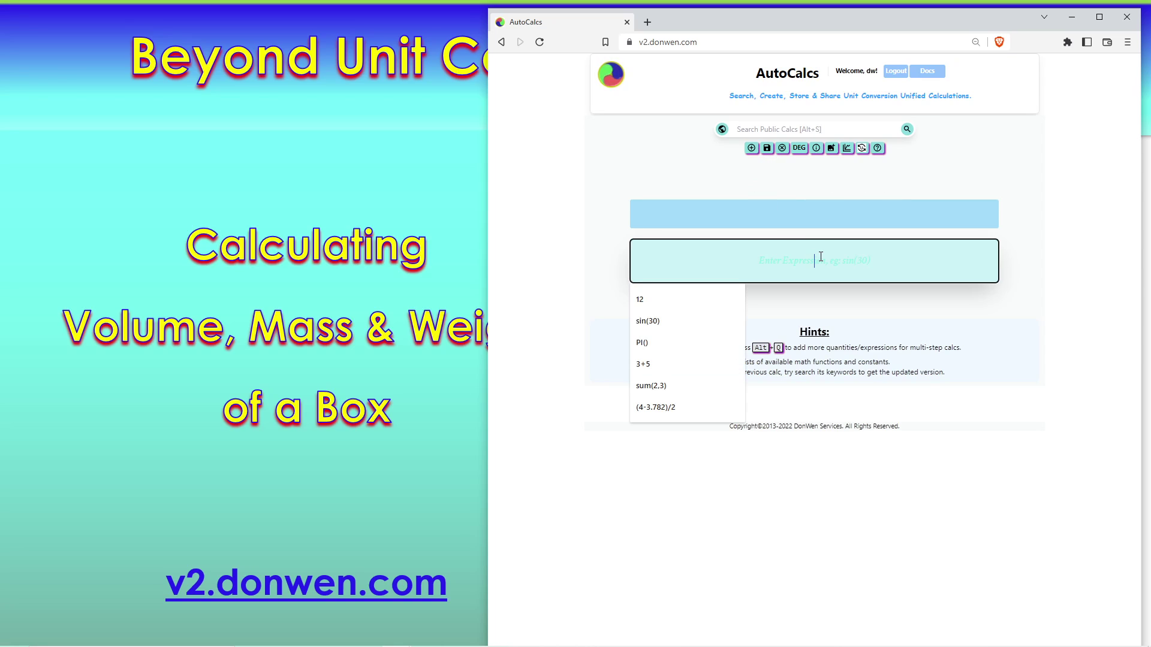
click(751, 150)
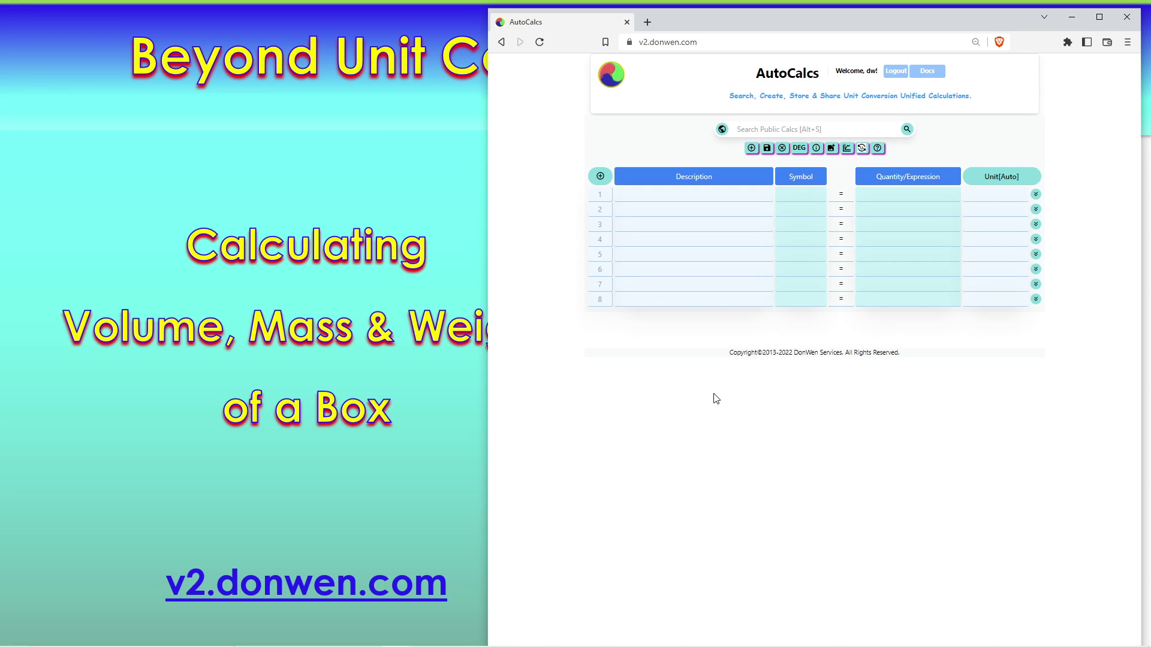
Snip the red plate drawing with its W and L dimensions from Inventor, then return to the browser
key(alt+Tab)
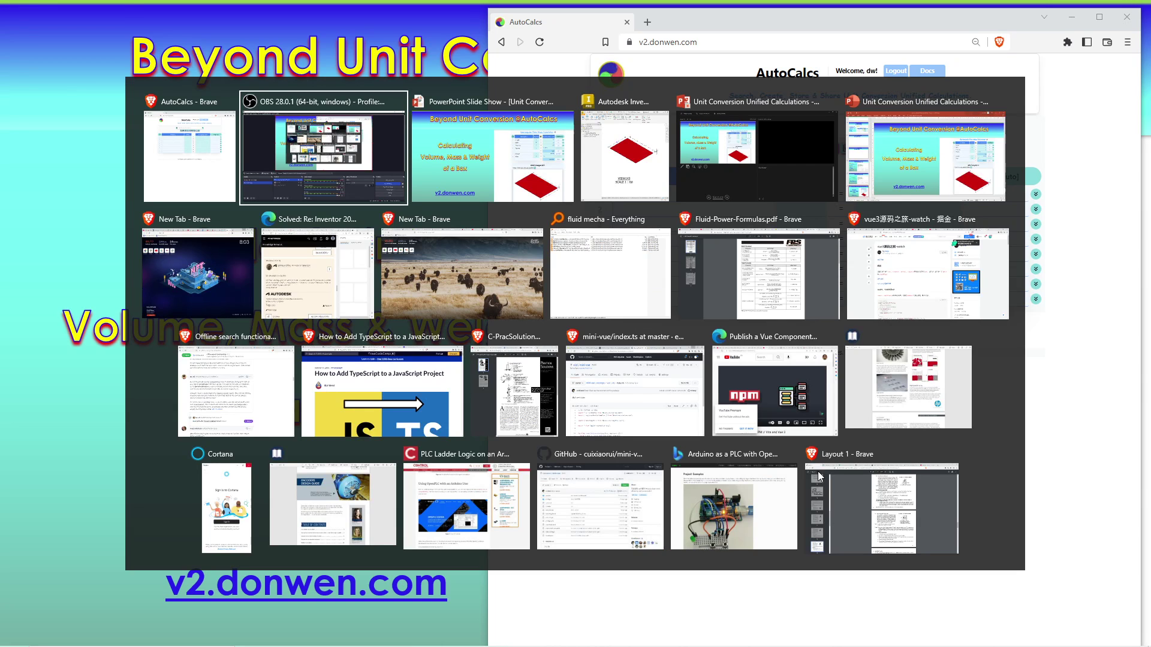
key(Tab)
key(Tab)
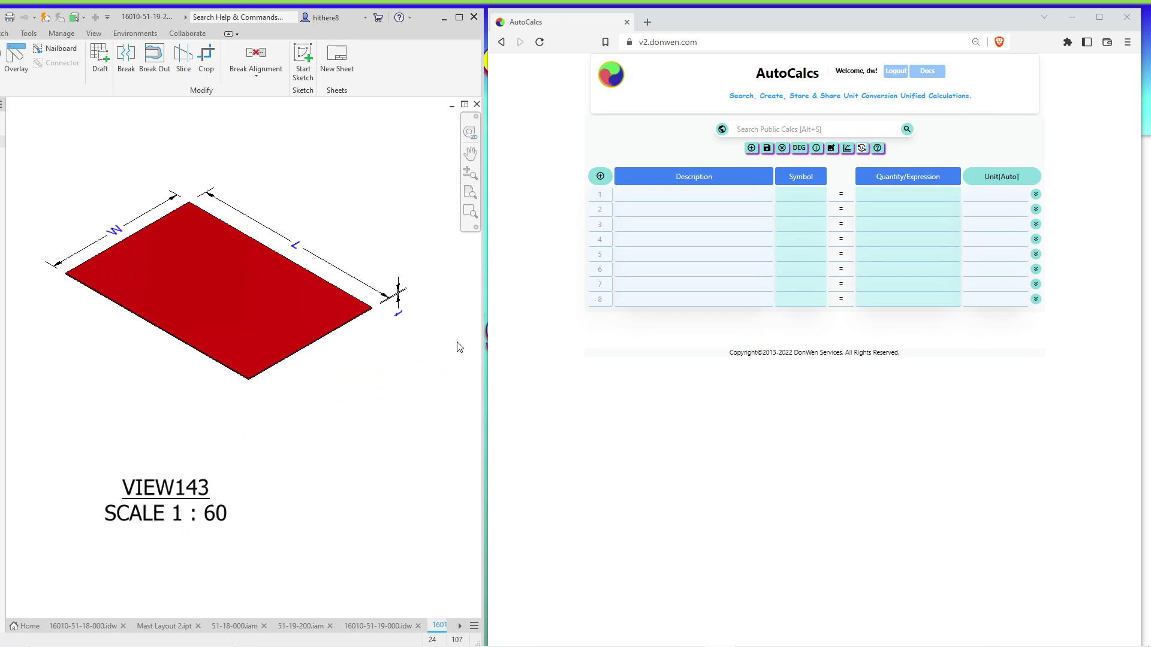
mouse_move(542, 644)
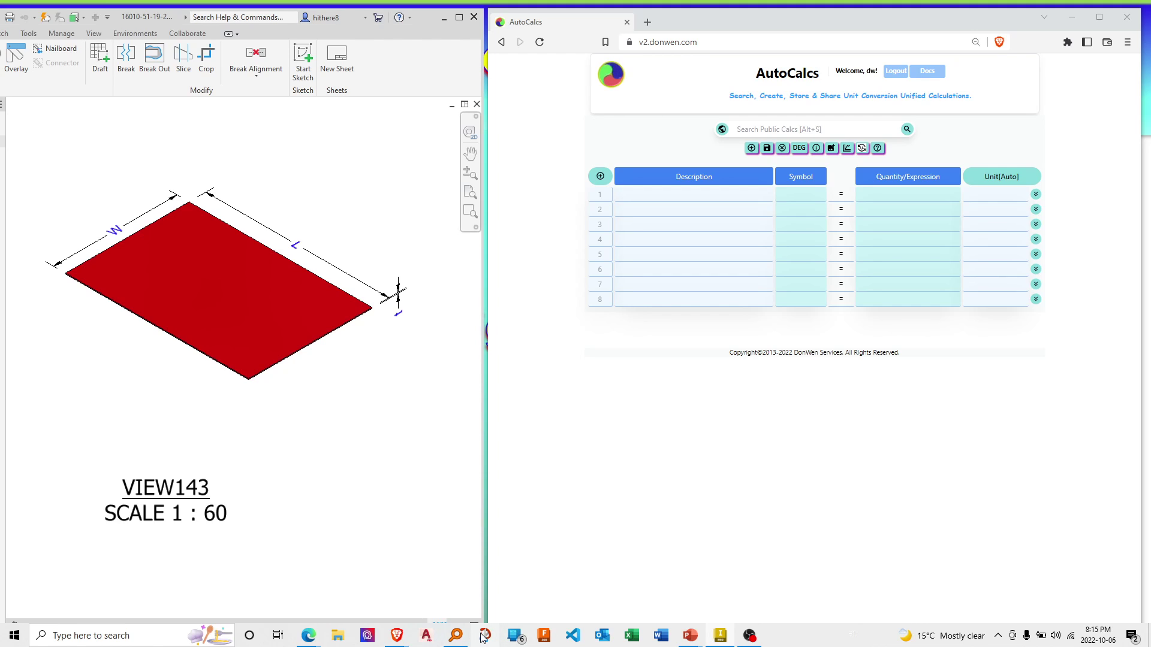
click(246, 273)
key(Print)
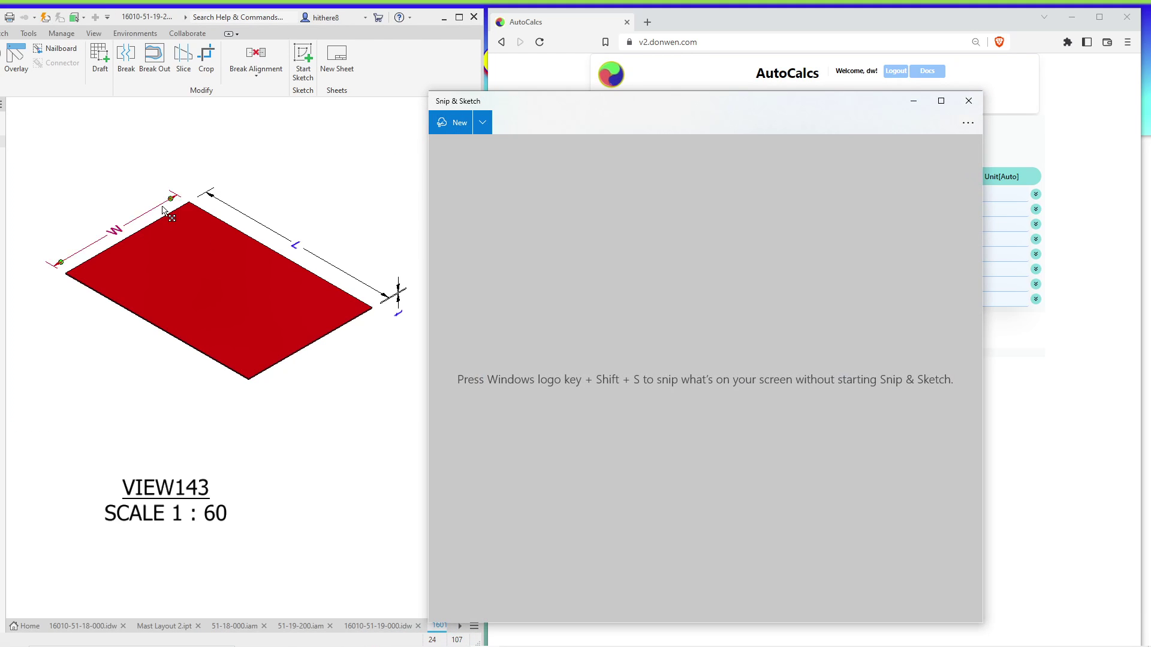
click(459, 124)
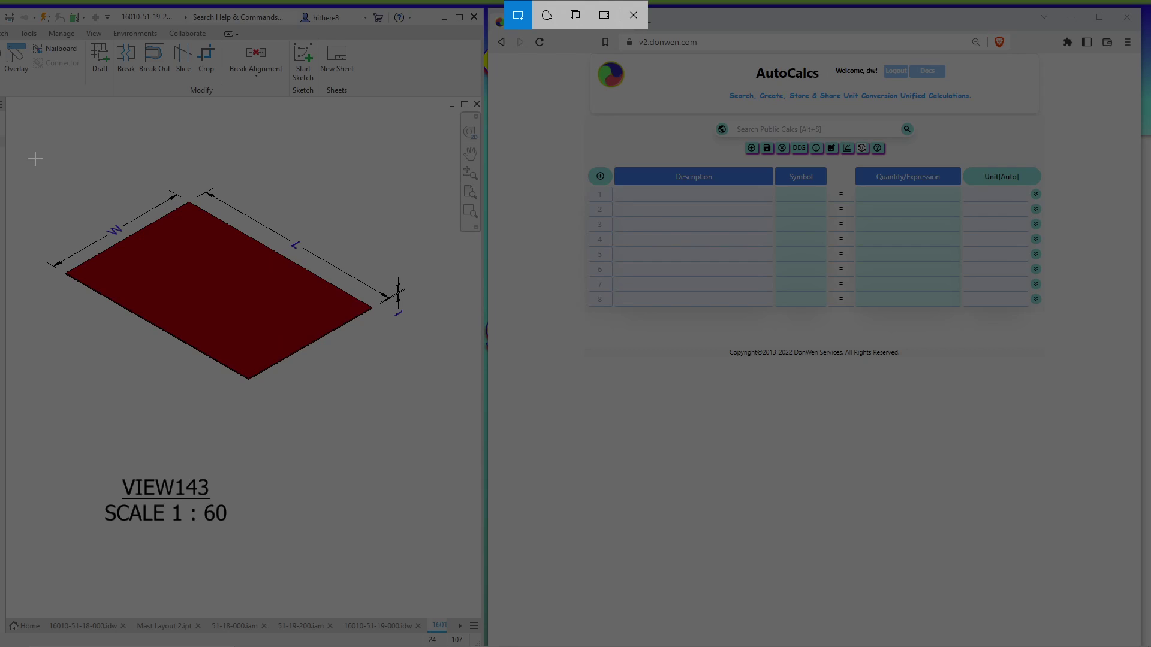
mouse_move(35, 158)
mouse_down()
mouse_move(326, 375)
mouse_move(426, 413)
mouse_up()
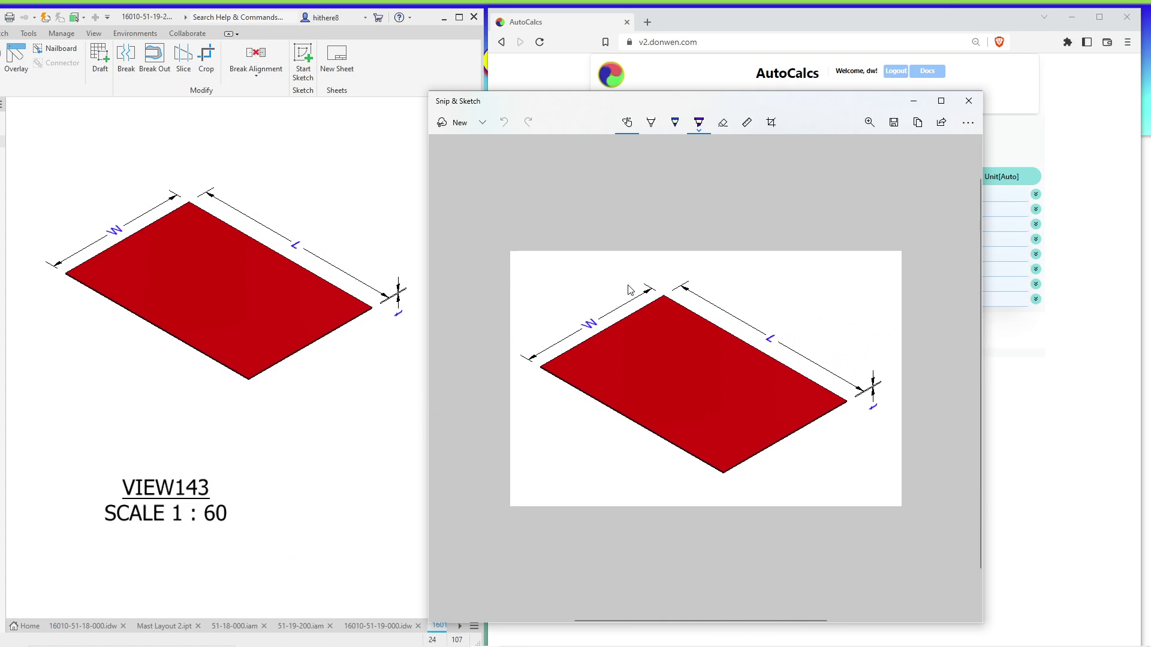
key(alt+Tab)
key(alt+Tab)
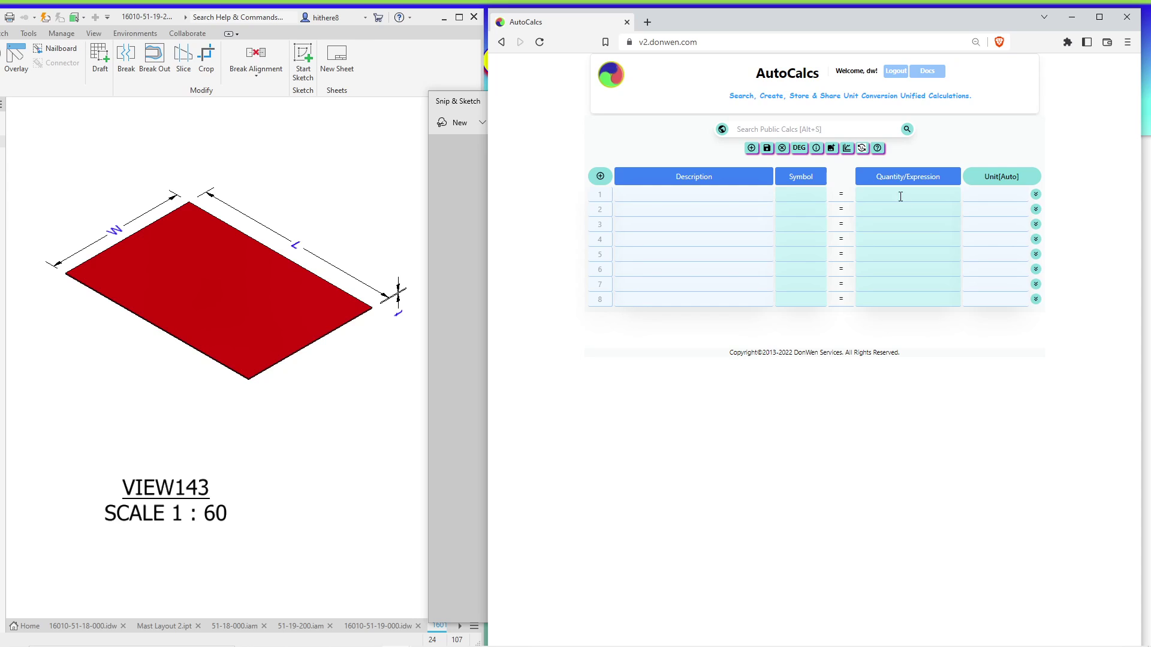
Paste the red plate snip into a new image area and upload Cover.png
click(832, 149)
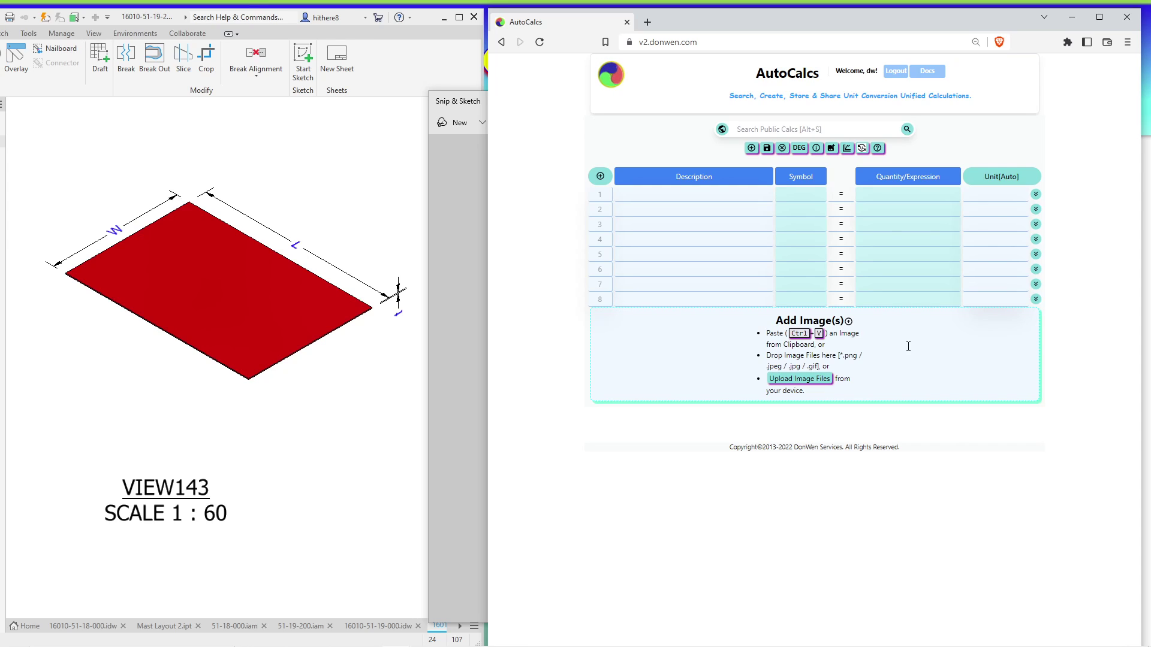
key(ctrl+v)
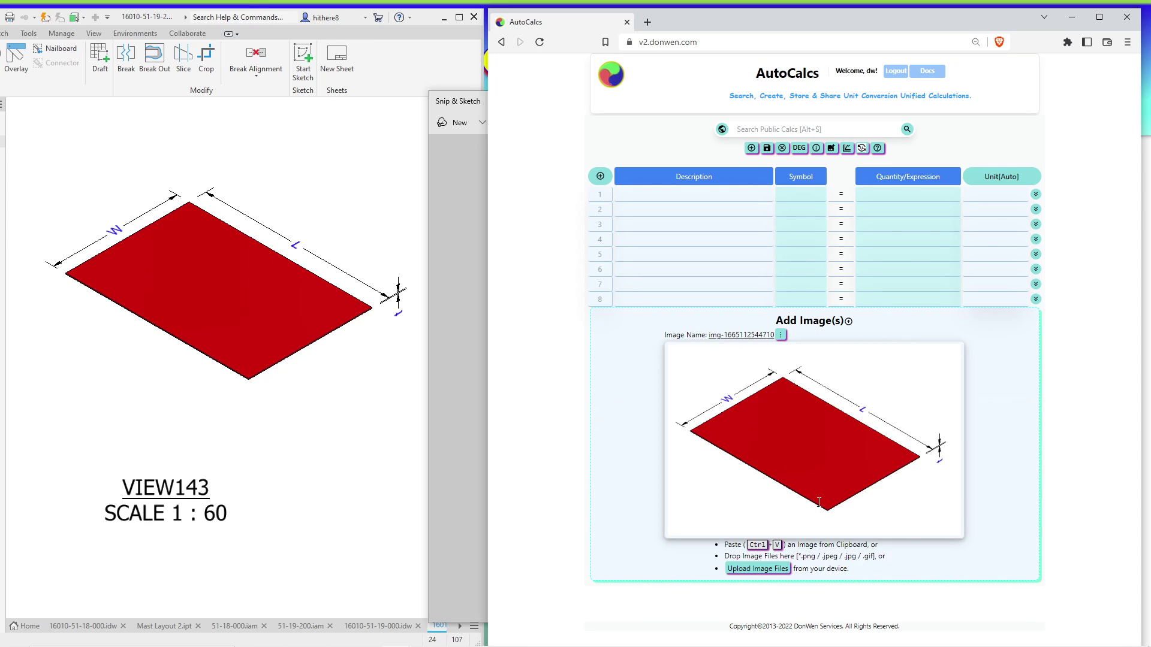
click(764, 570)
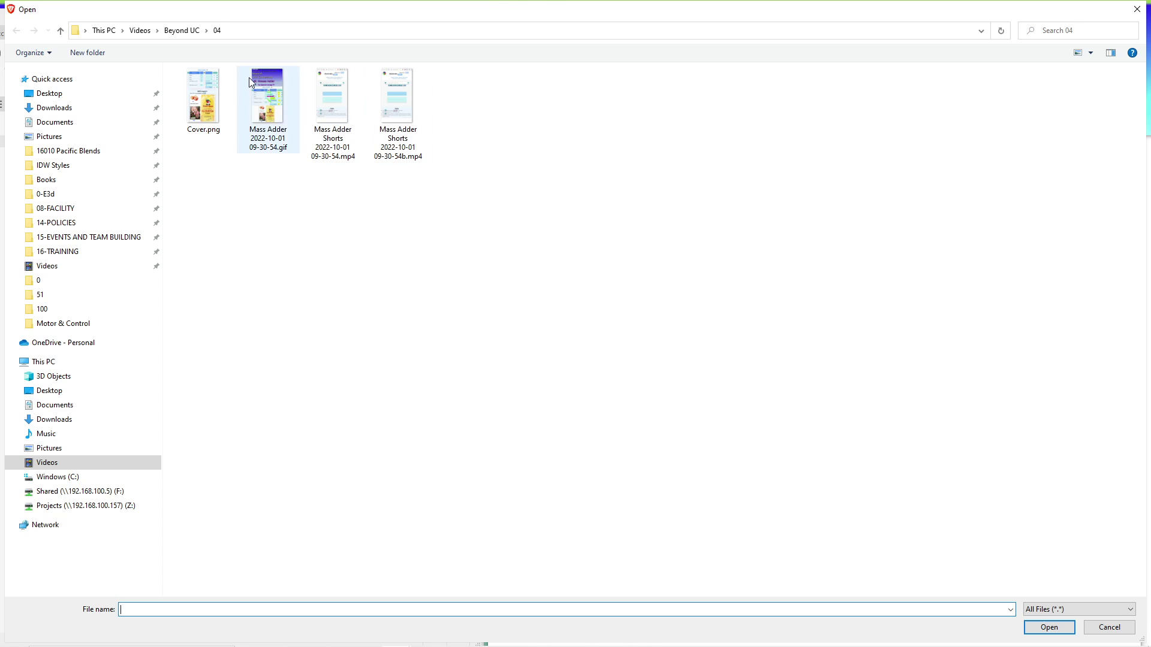
click(211, 93)
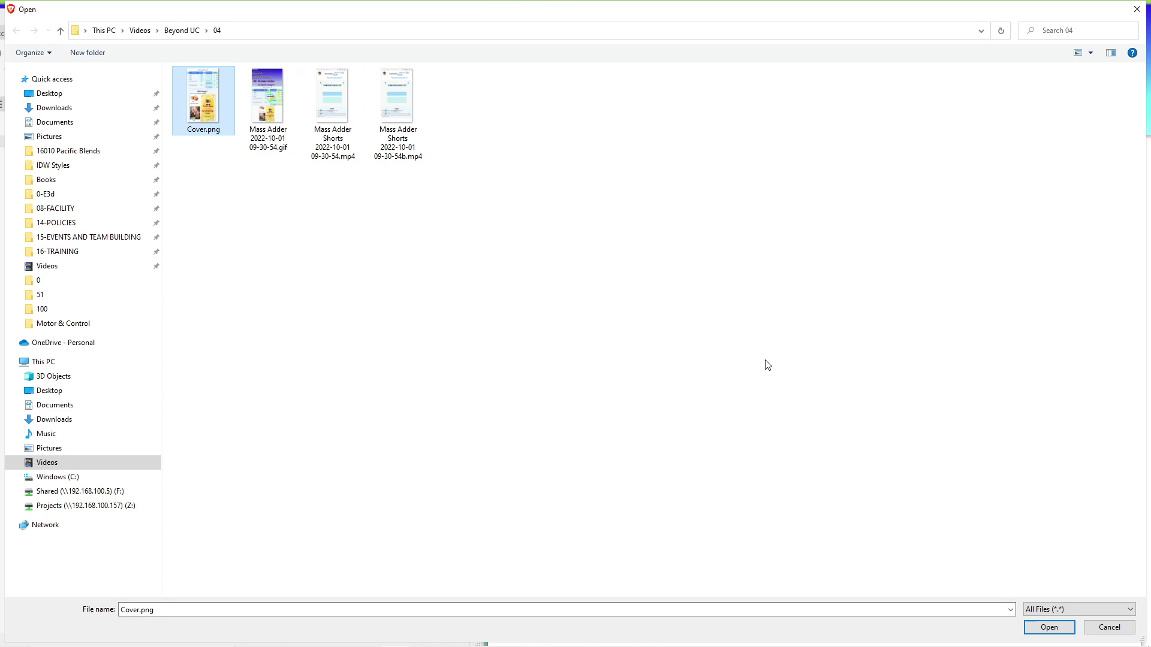
double_click(198, 108)
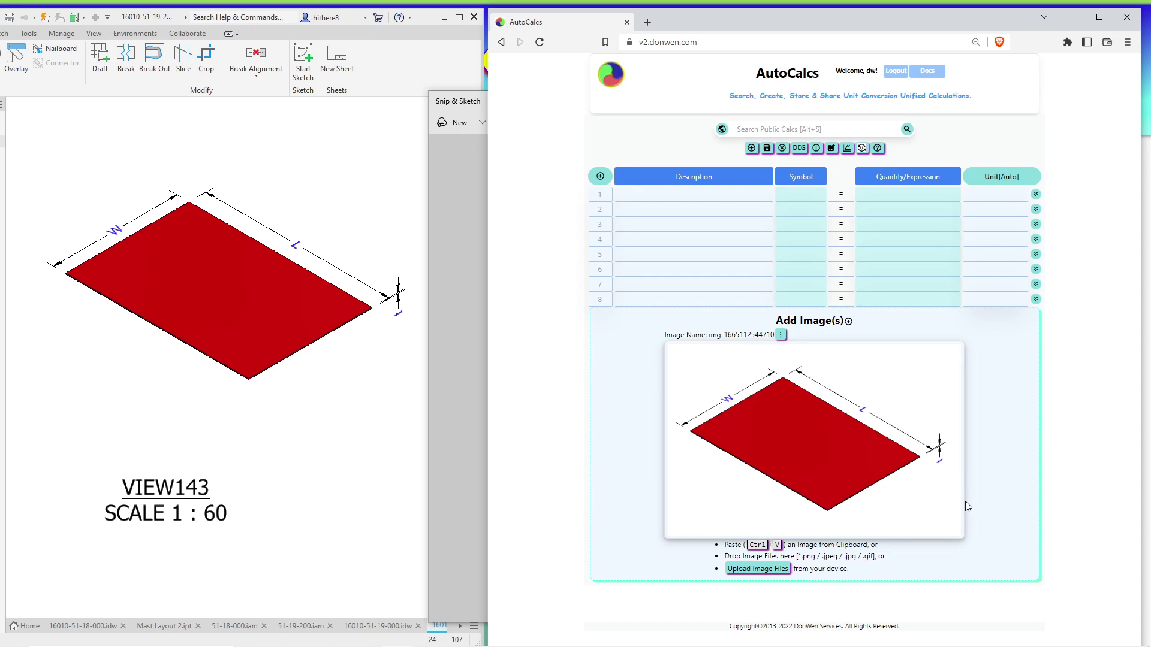
Delete the Cover.png image block, leaving the red plate drawing as the only image
scroll(986, 453, down, 4)
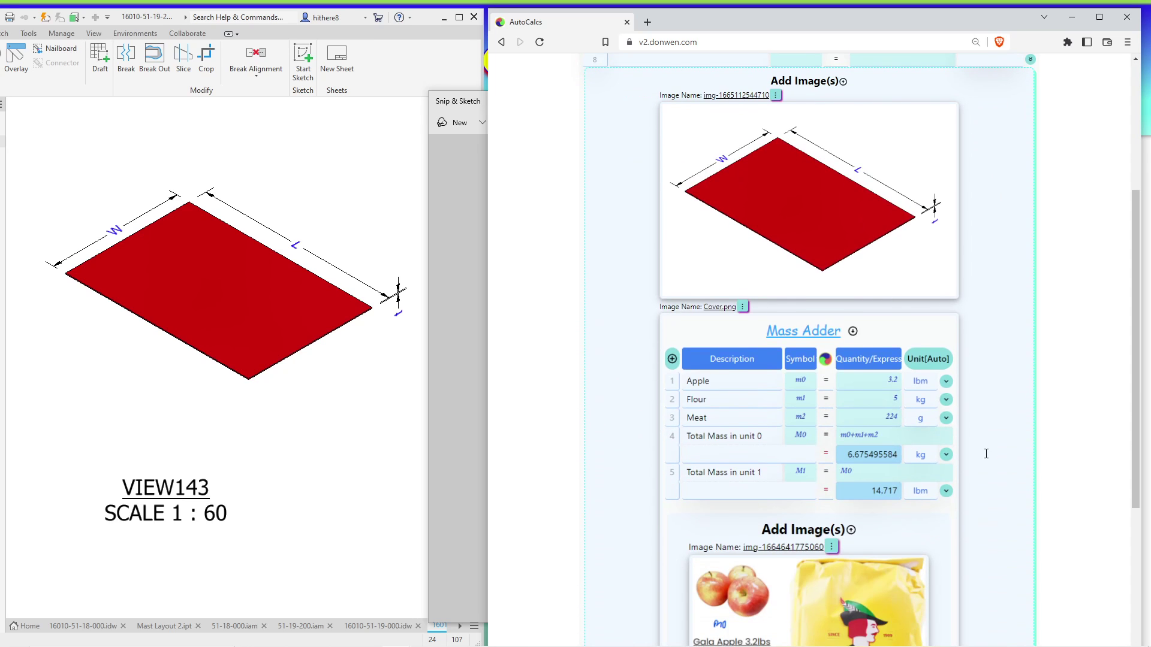
scroll(986, 453, up, 3)
scroll(986, 454, down, 7)
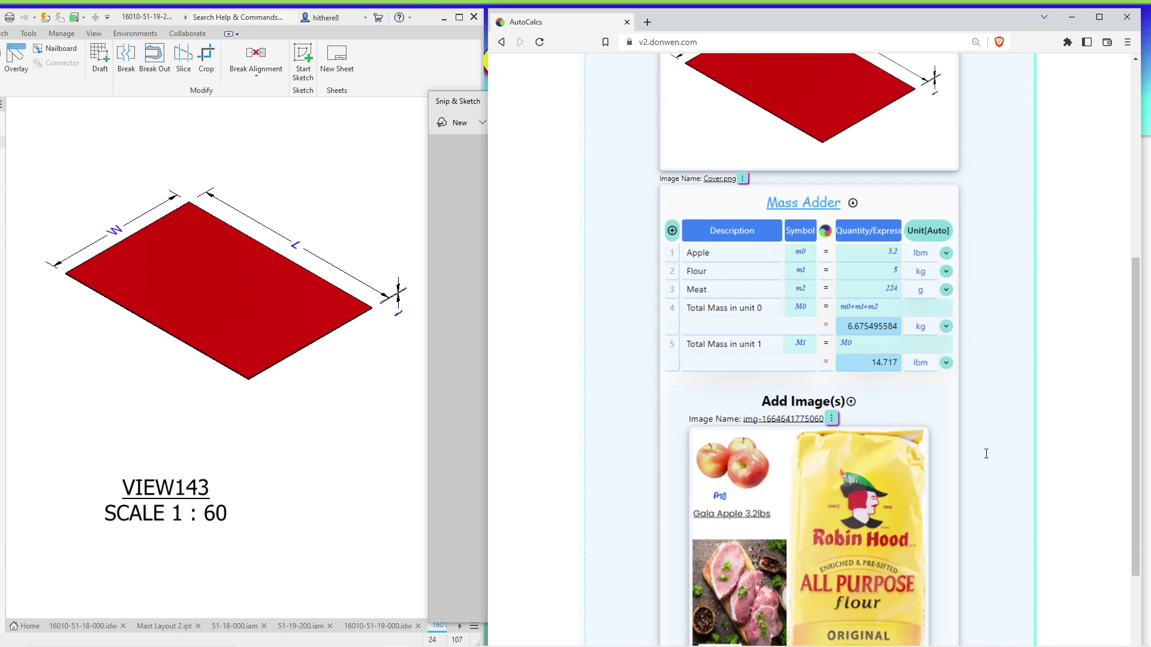
scroll(986, 453, up, 1)
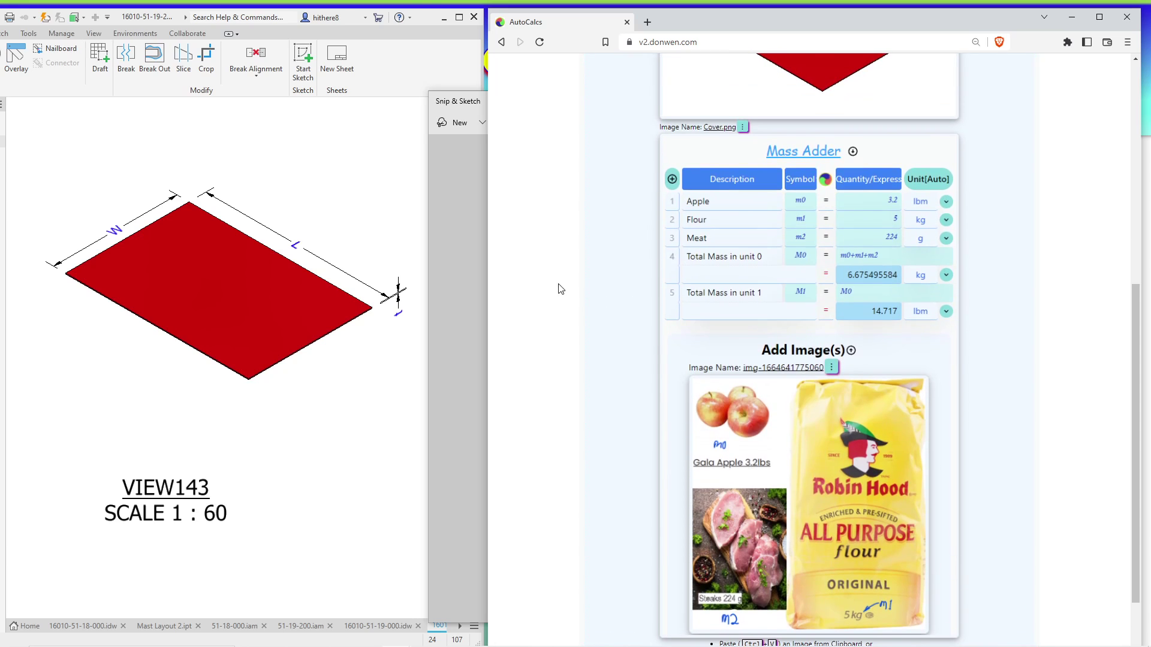
scroll(936, 406, down, 1)
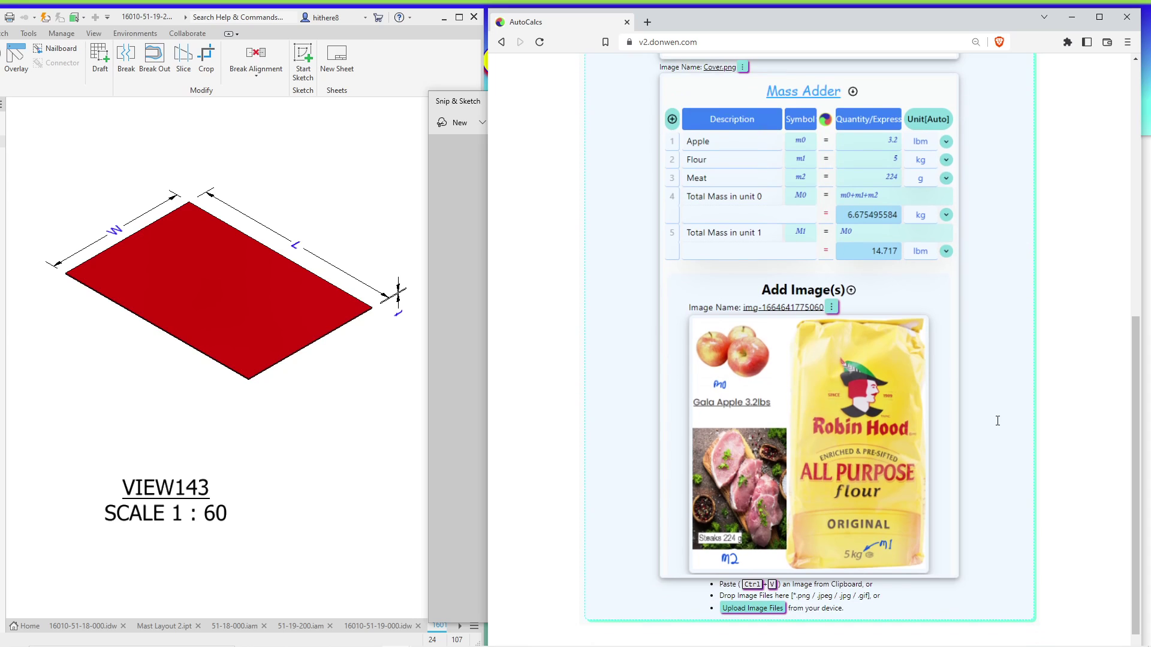
scroll(997, 419, up, 4)
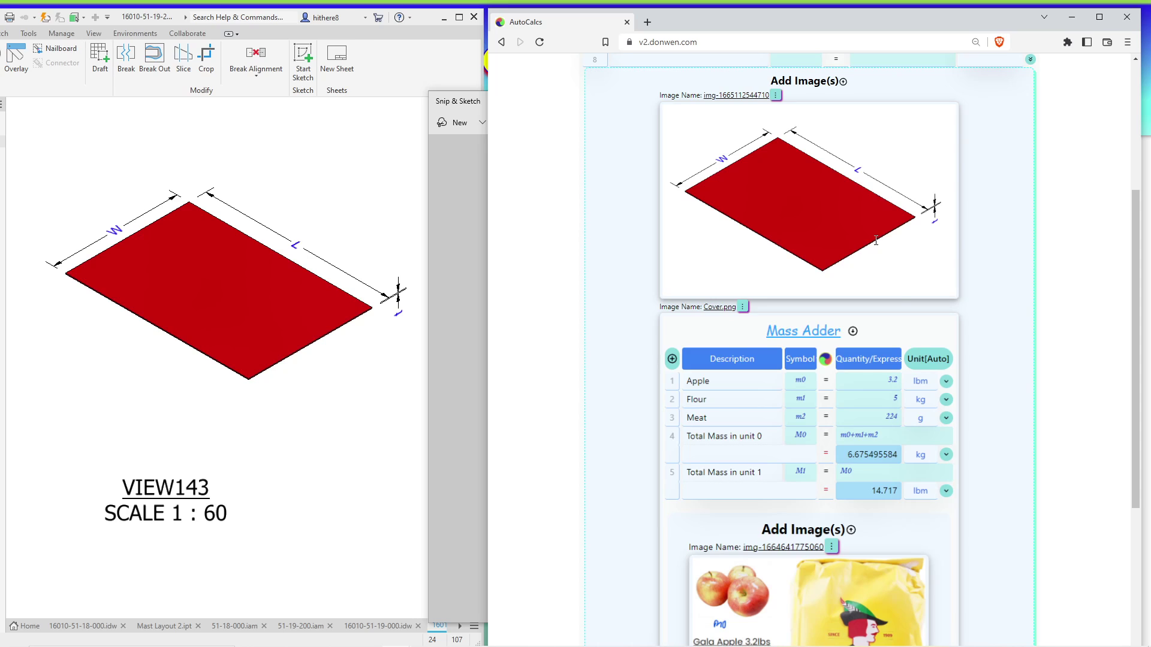
scroll(876, 241, up, 2)
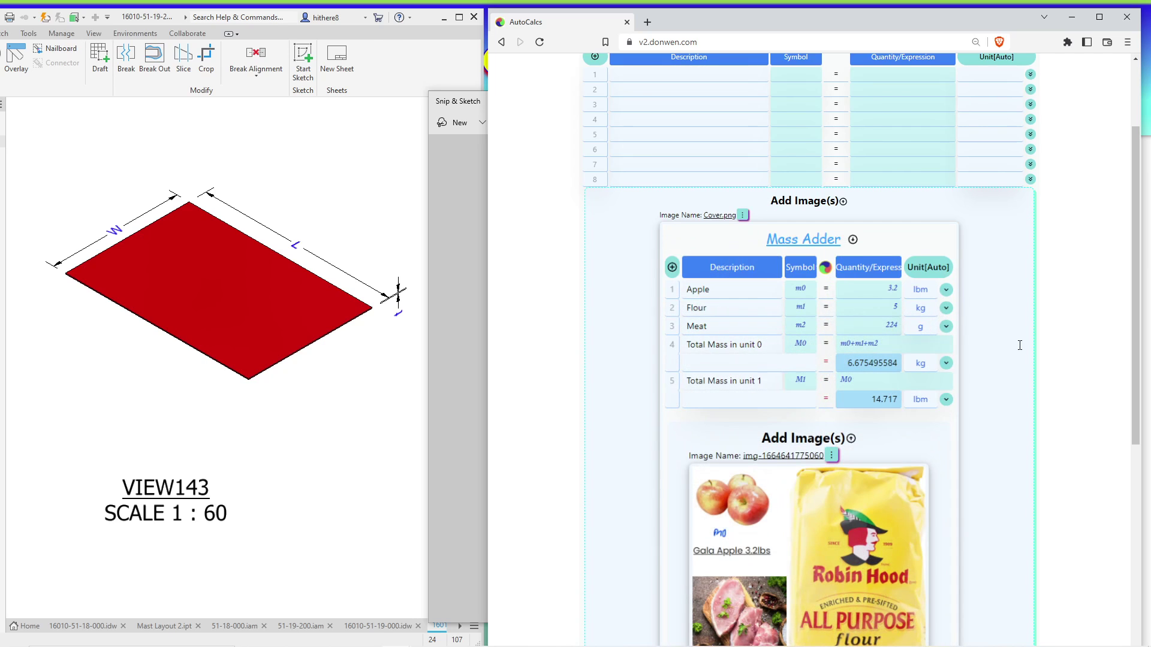
scroll(1020, 353, down, 7)
scroll(1020, 352, down, 1)
scroll(1020, 352, up, 3)
scroll(1020, 352, down, 4)
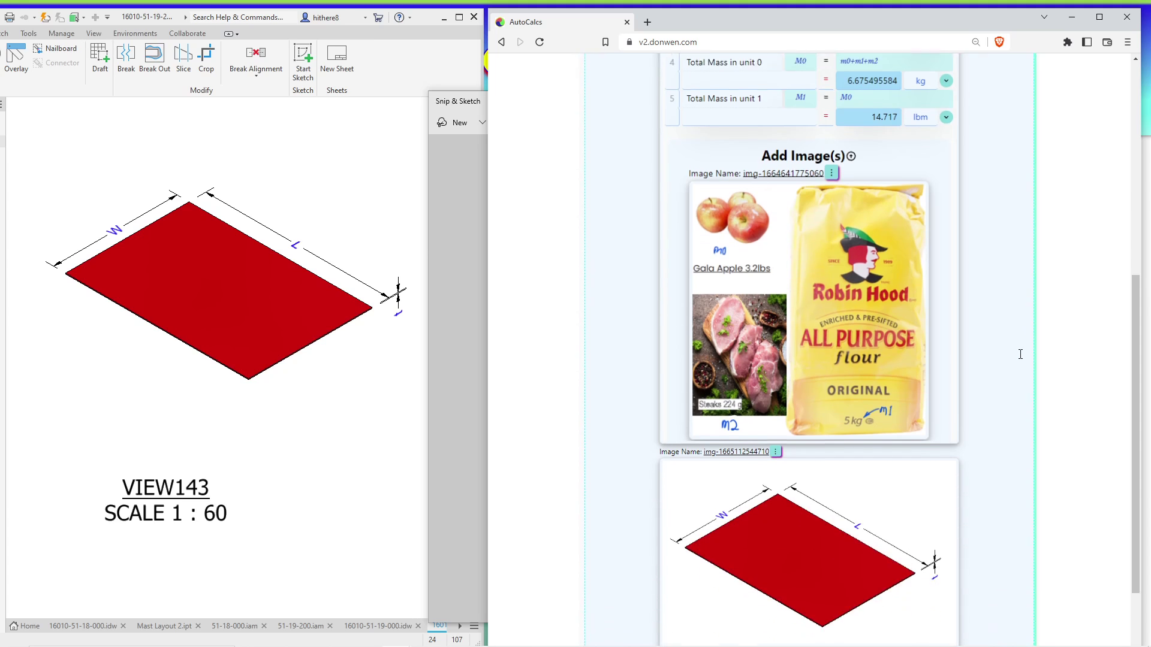
scroll(974, 436, up, 7)
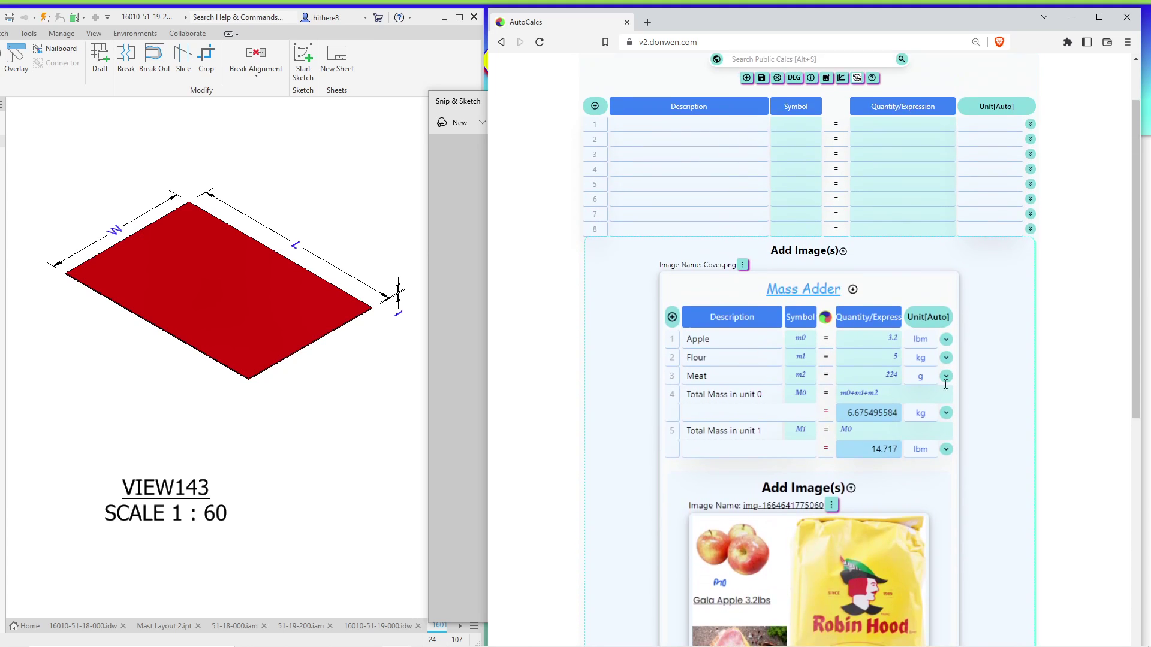
mouse_move(966, 275)
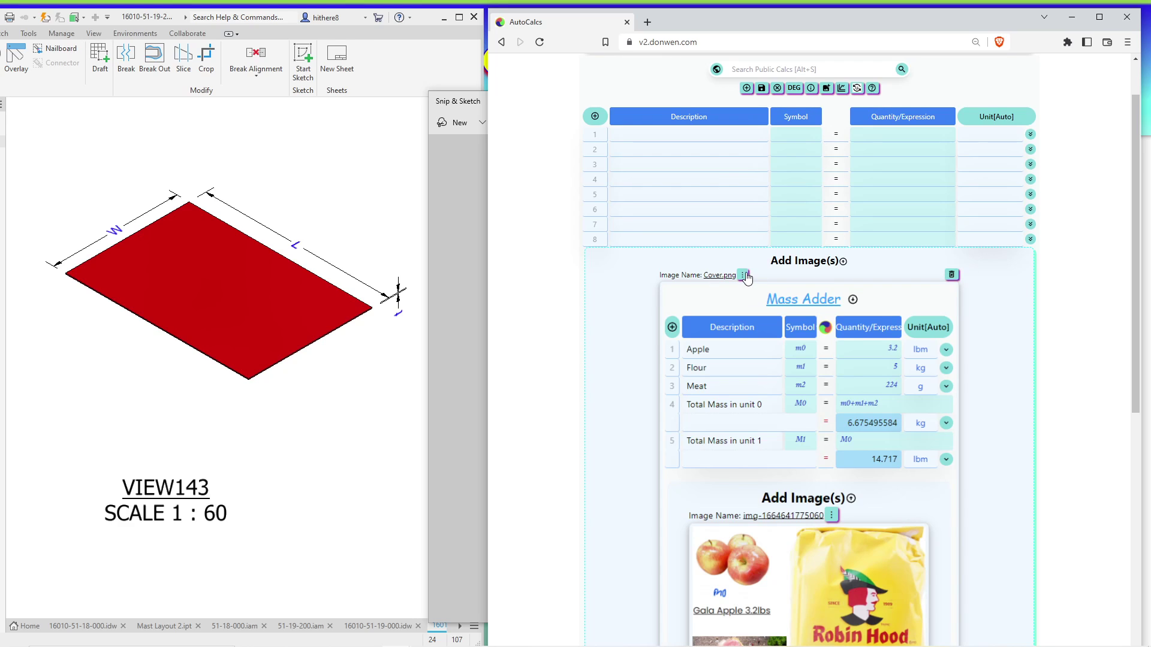
click(953, 275)
key(ctrl+v)
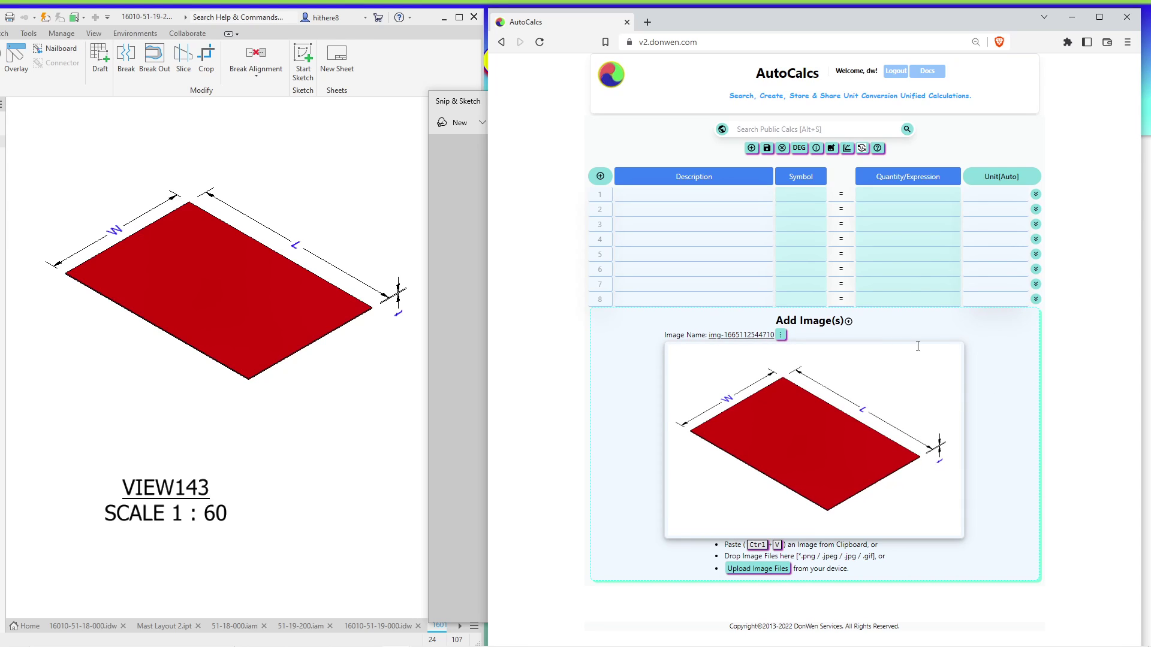
Enter the symbols L, W, t and v in rows 1–4
click(801, 196)
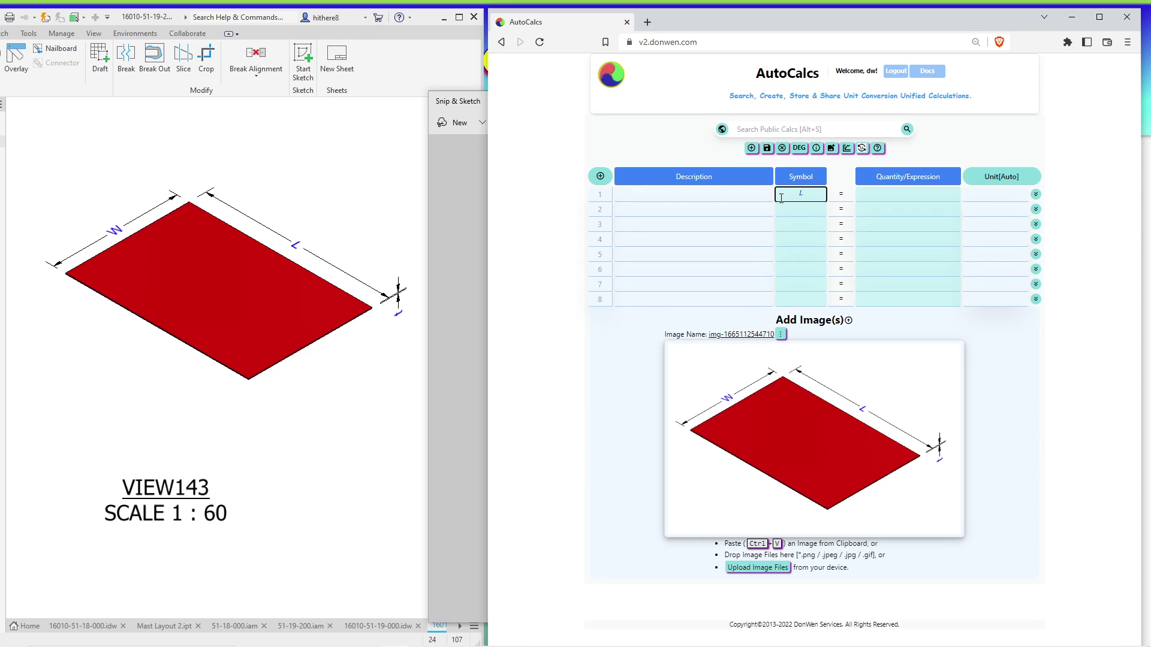
key(Return)
text(W)
click(807, 225)
text(t)
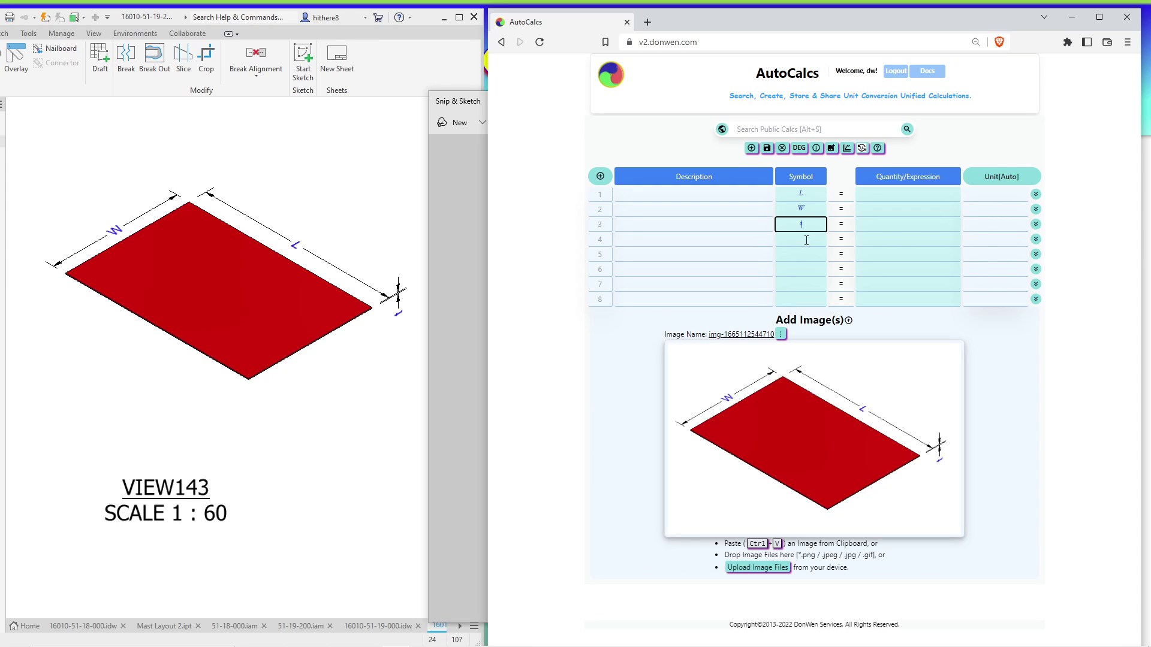
click(813, 239)
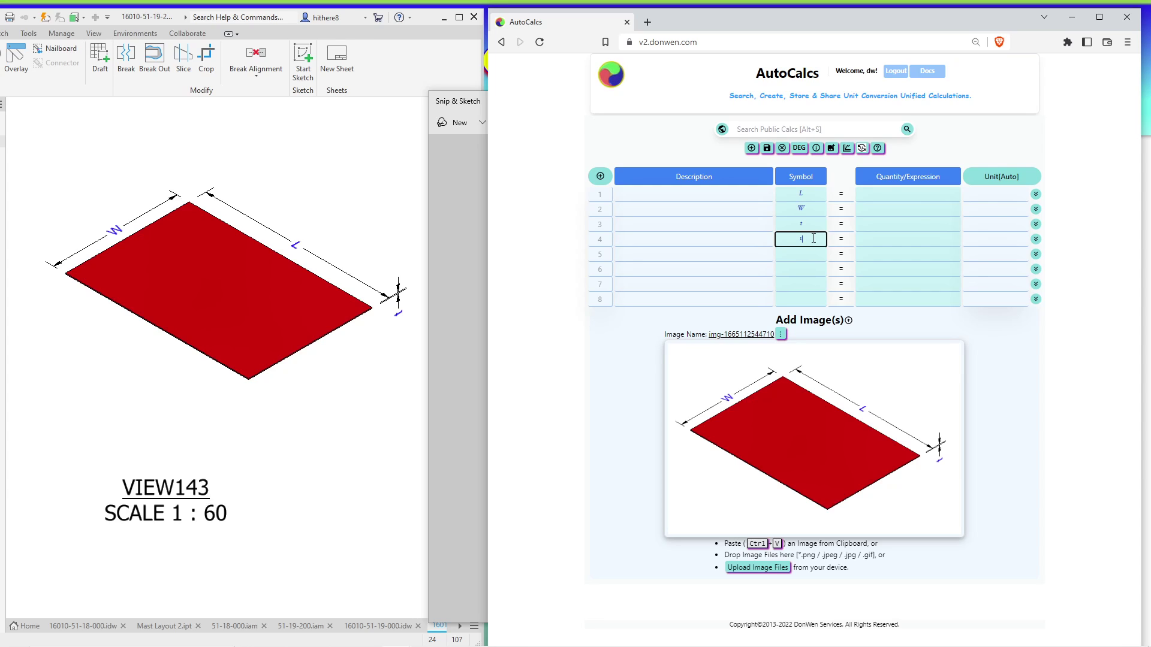
Set L = 10, W = 8, t = 1 and v = L*W*t, which evaluates to 80
click(918, 193)
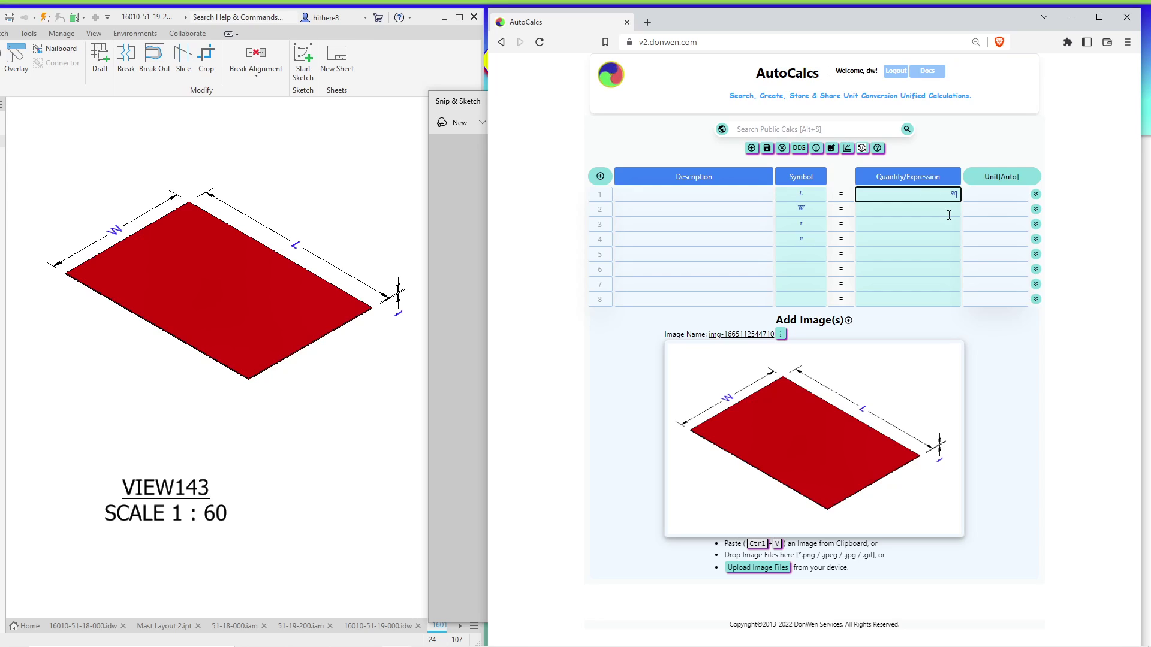
double_click(952, 195)
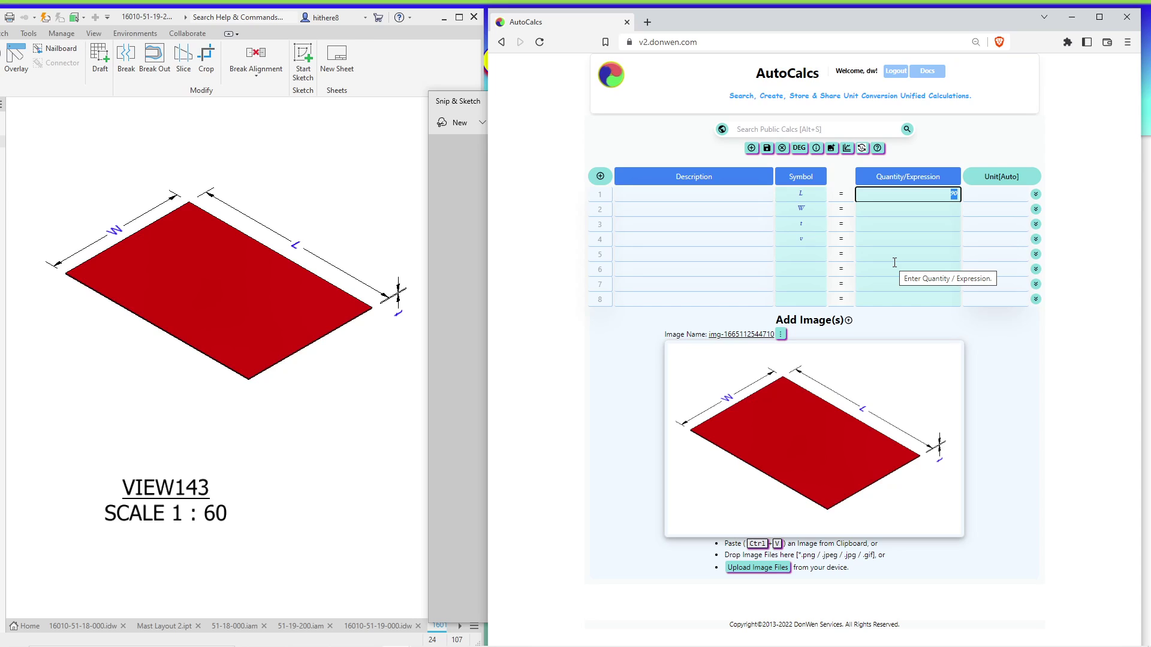
text(10)
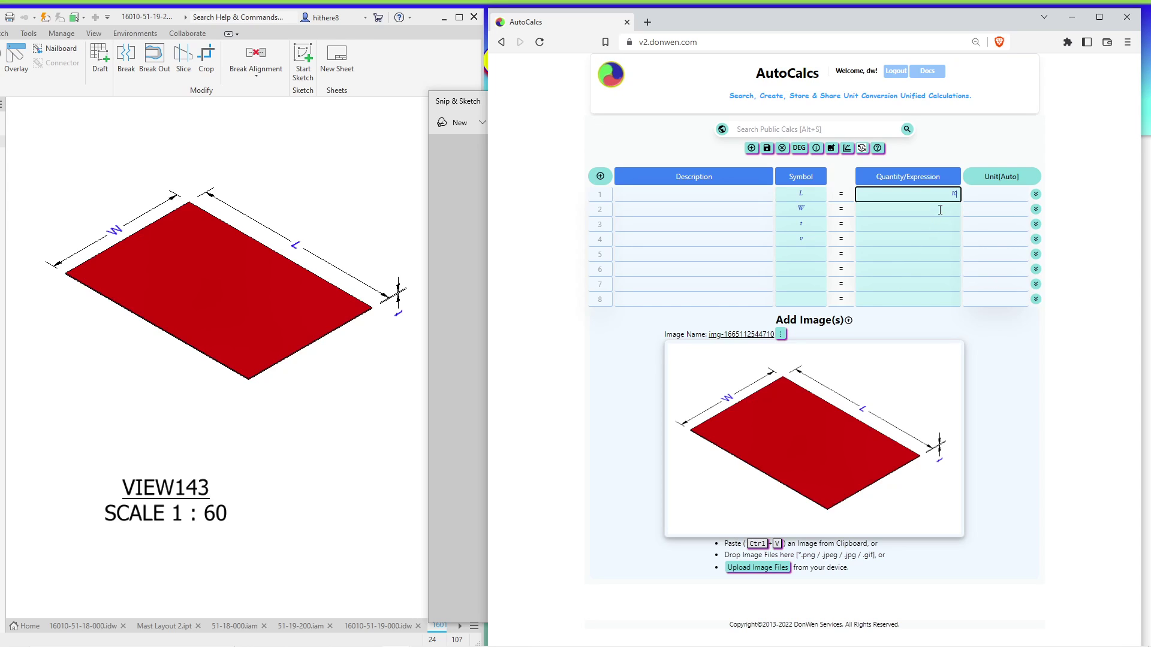
key(Return)
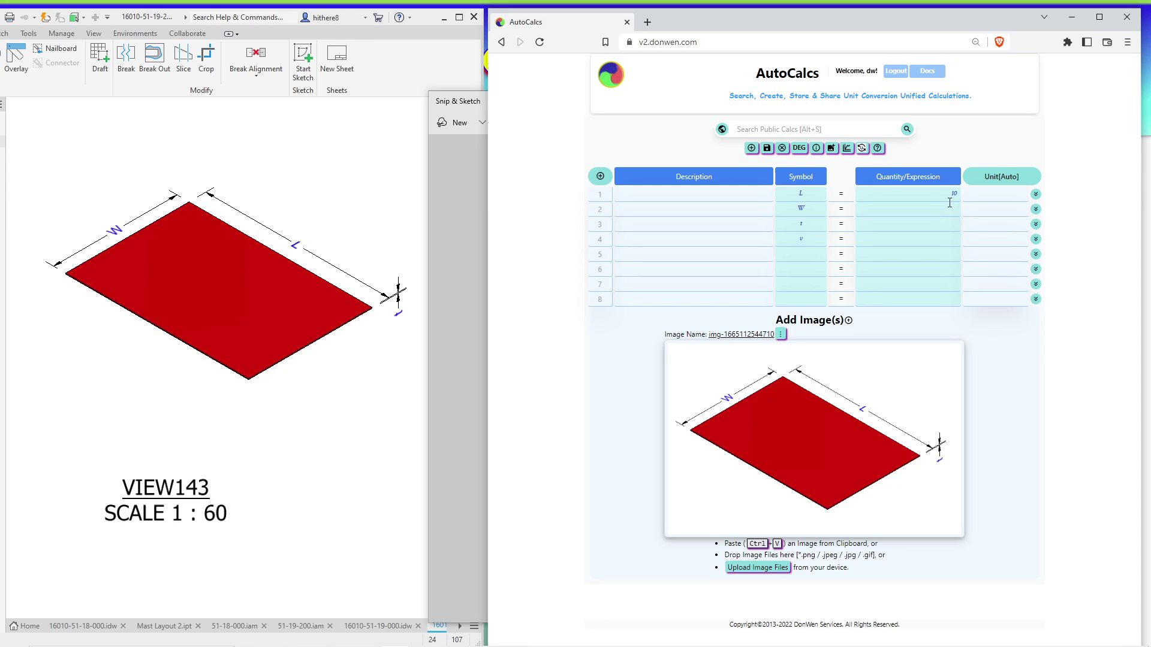
click(951, 206)
text(8)
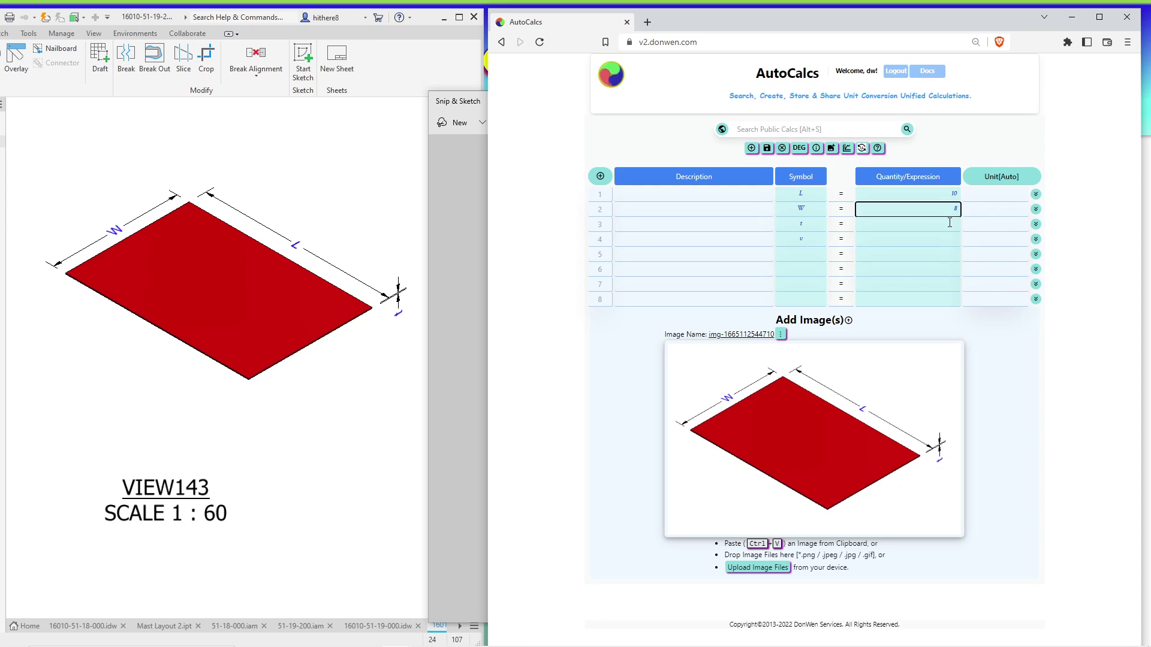
click(948, 224)
text(1)
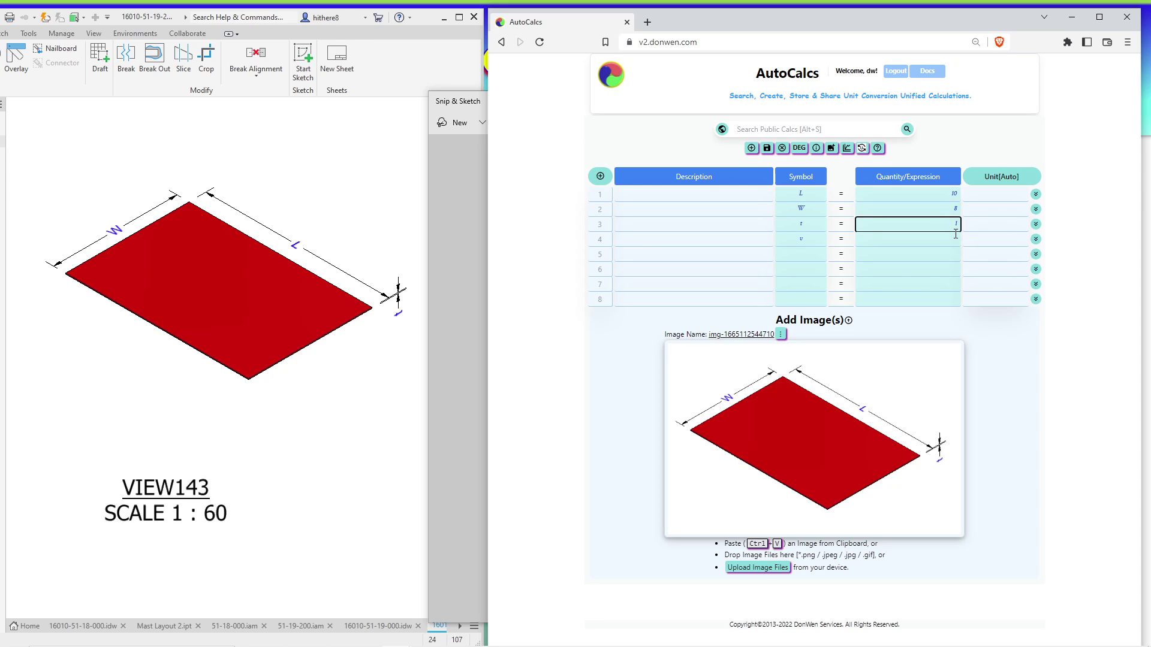
click(955, 240)
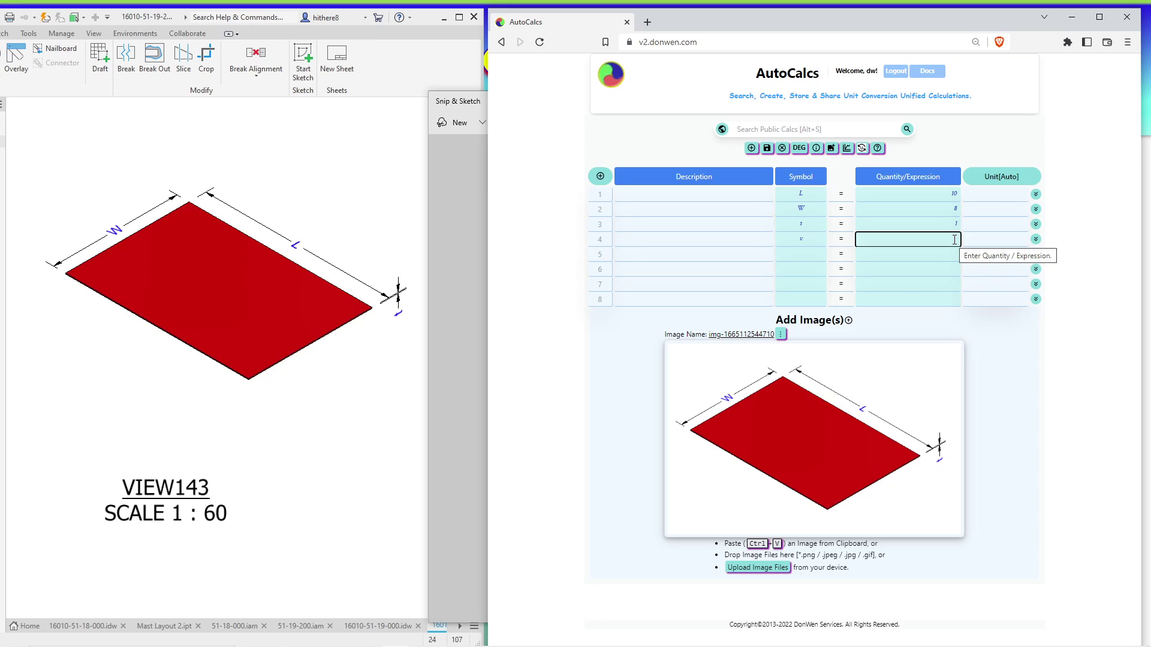
text(L*W)
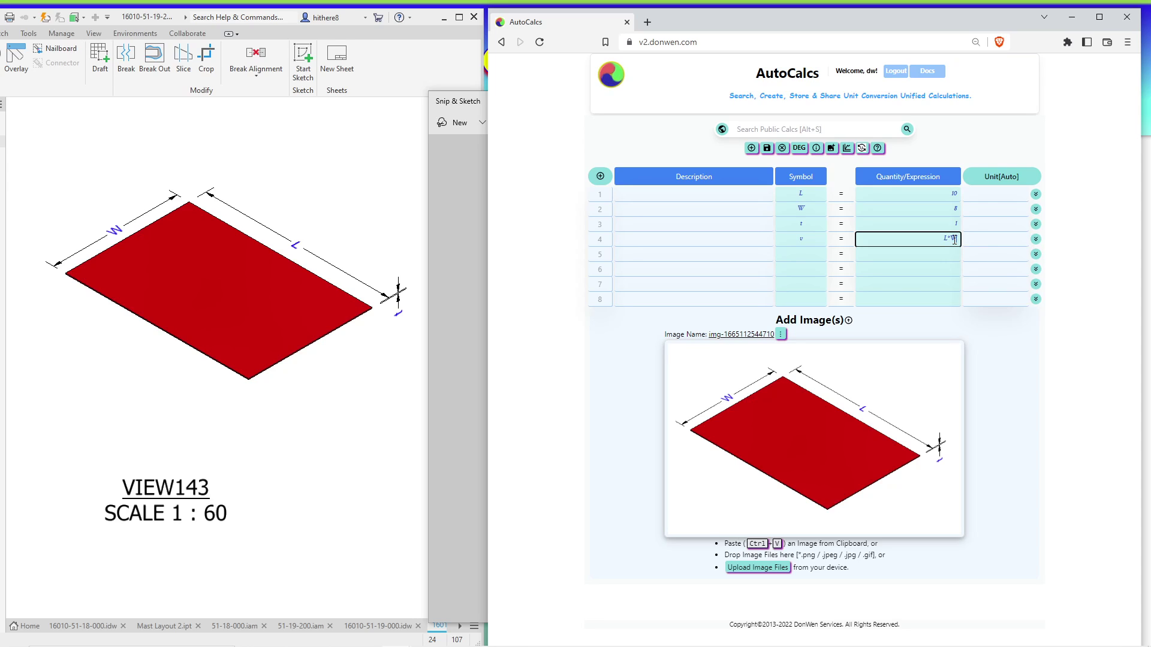
text(*t)
key(Return)
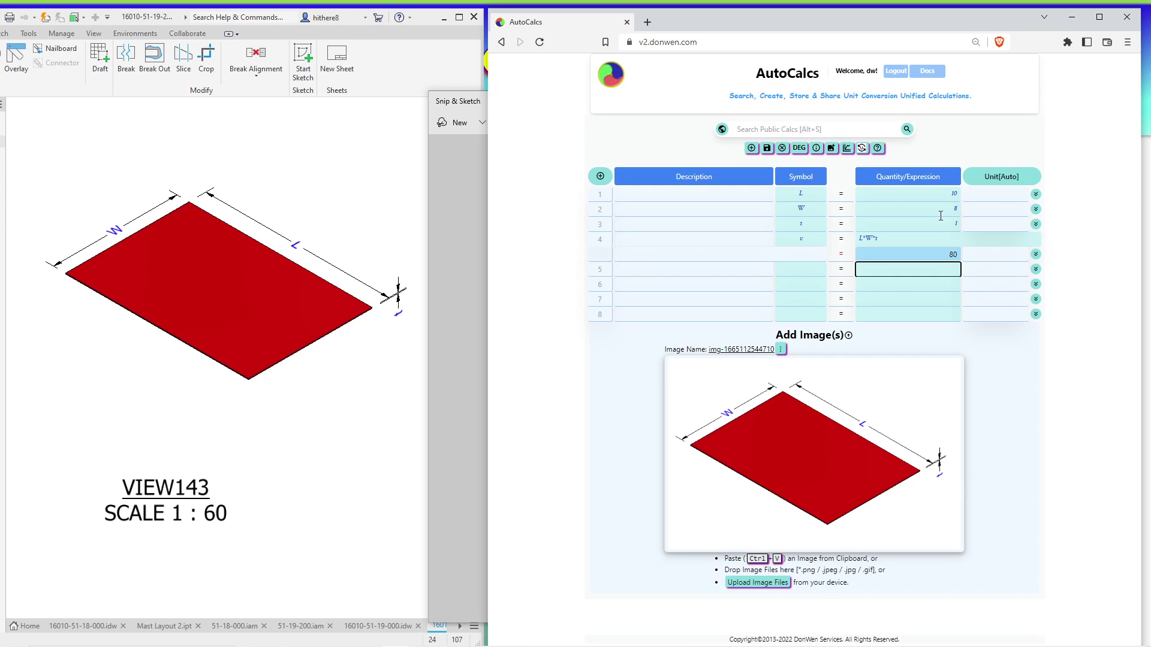
Give the length L the unit inches
click(930, 243)
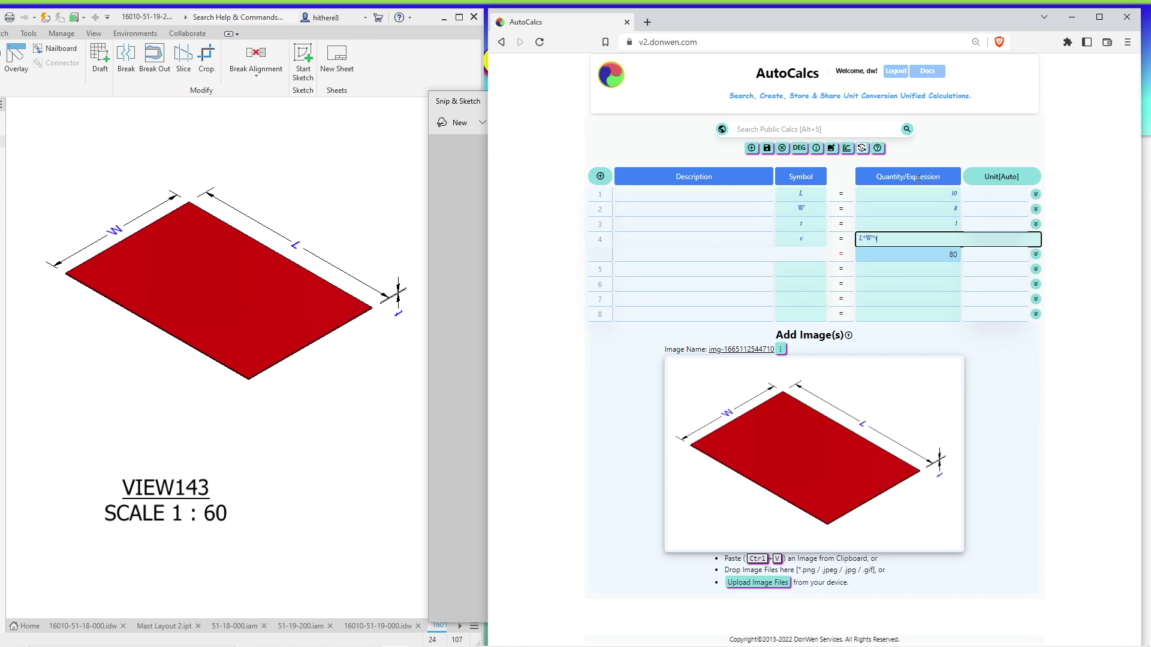
click(824, 448)
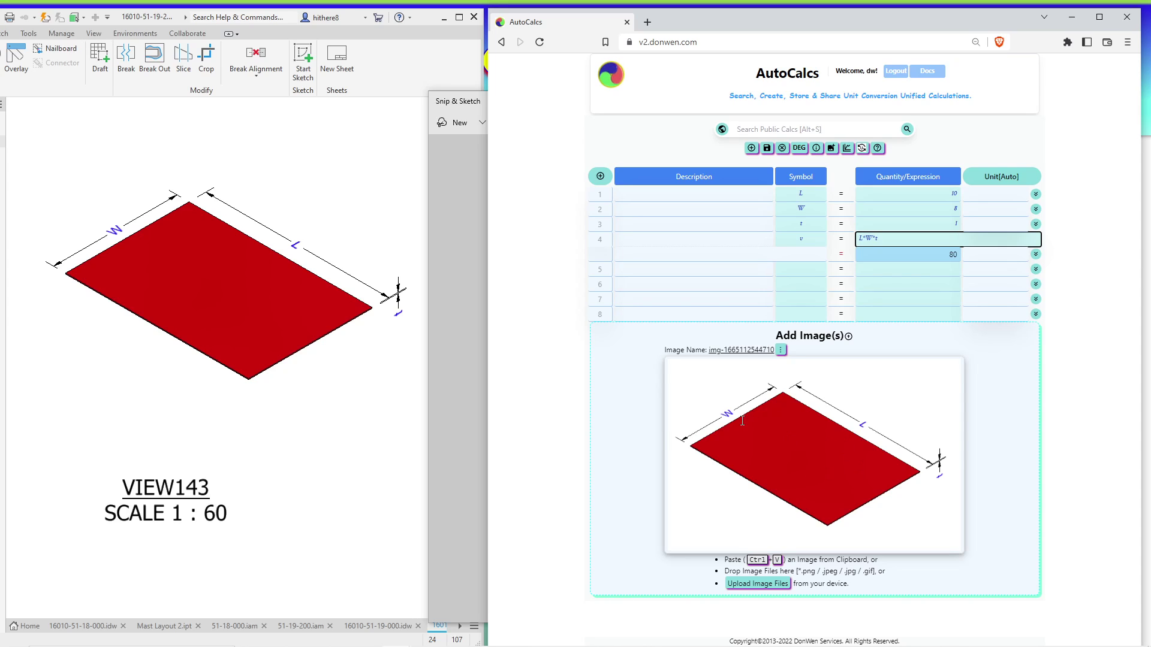
click(977, 196)
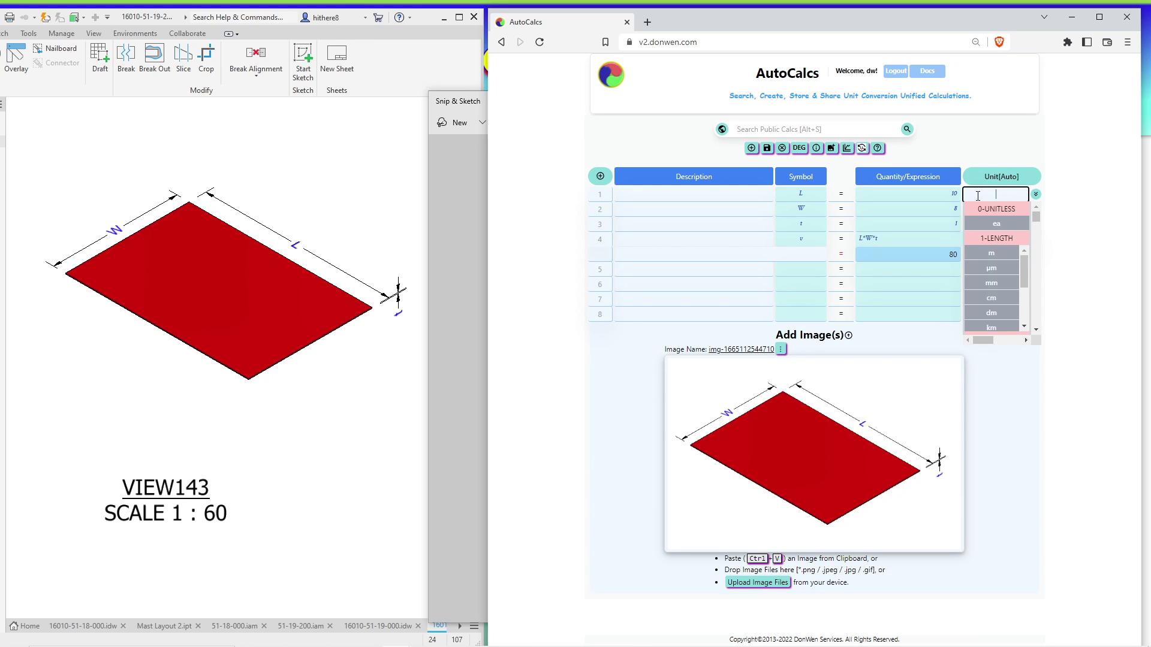
text(in)
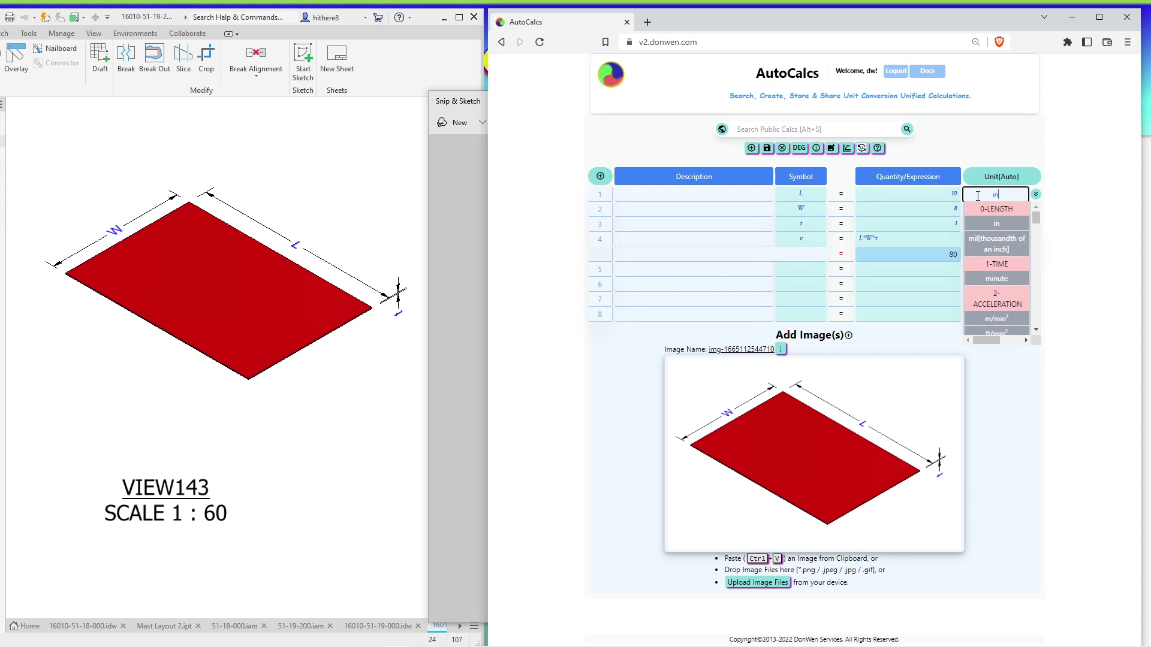
click(991, 209)
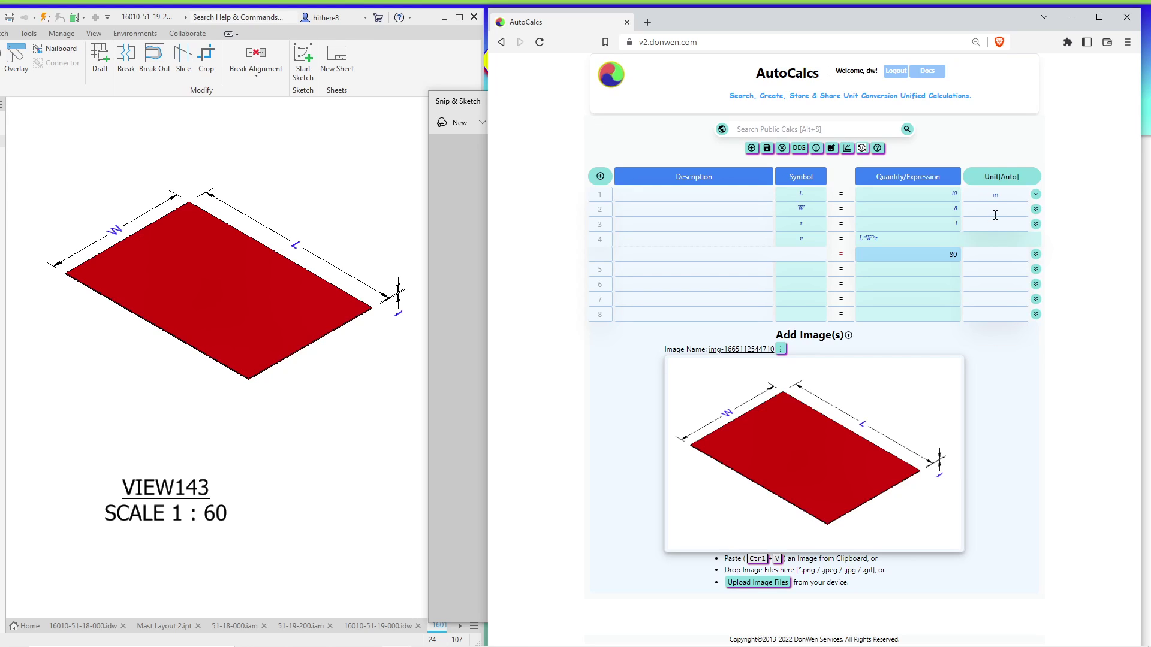
Give W and t the unit inches as well
click(996, 210)
double_click(995, 195)
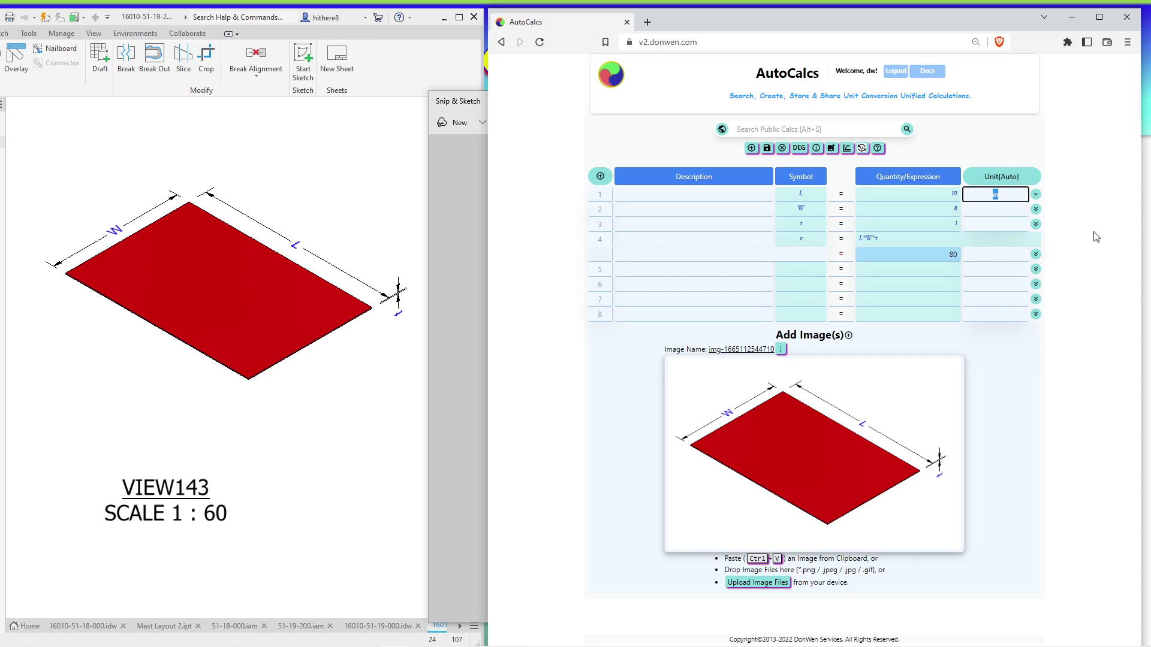
click(995, 210)
text(in)
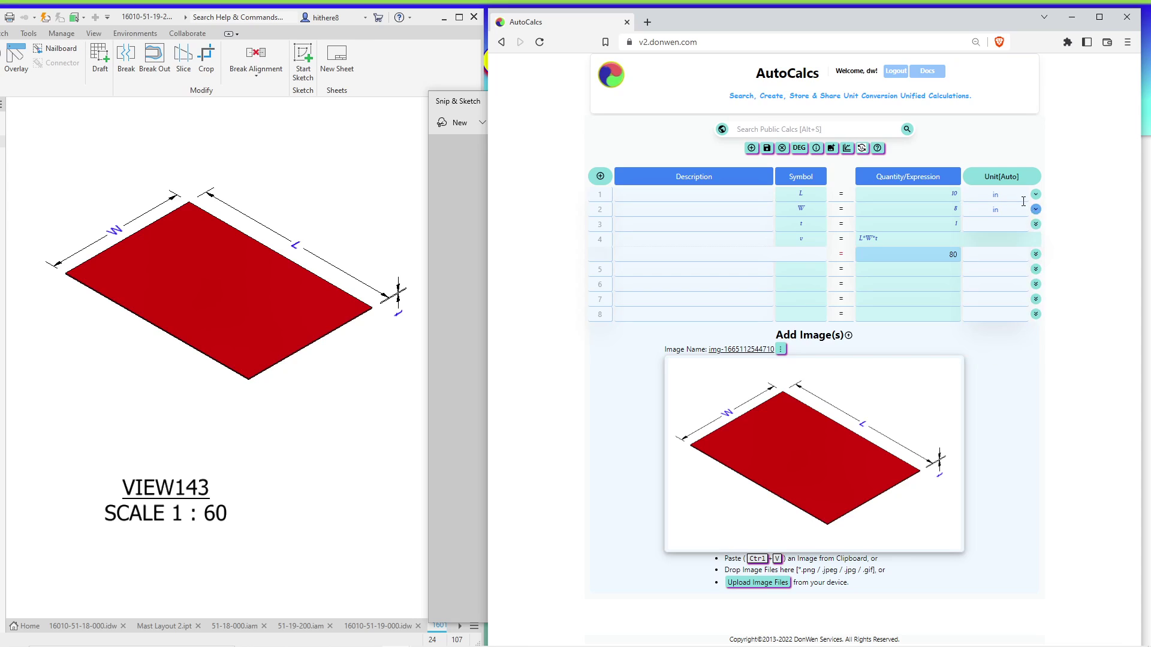
click(1006, 194)
key(Escape)
click(995, 224)
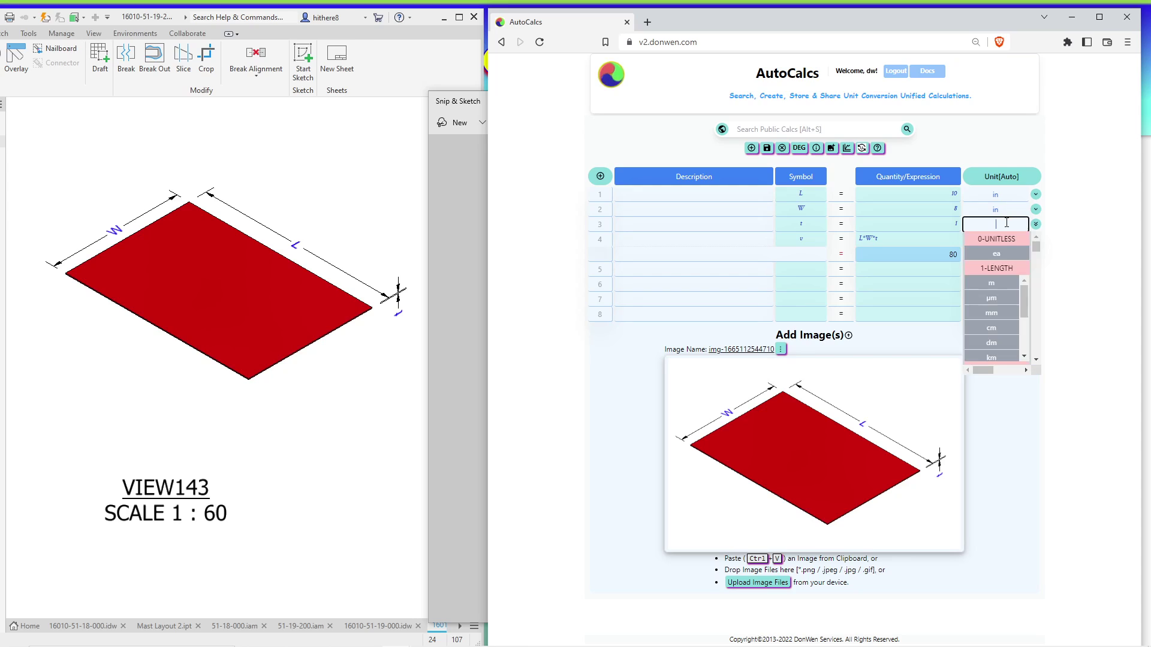
text(in)
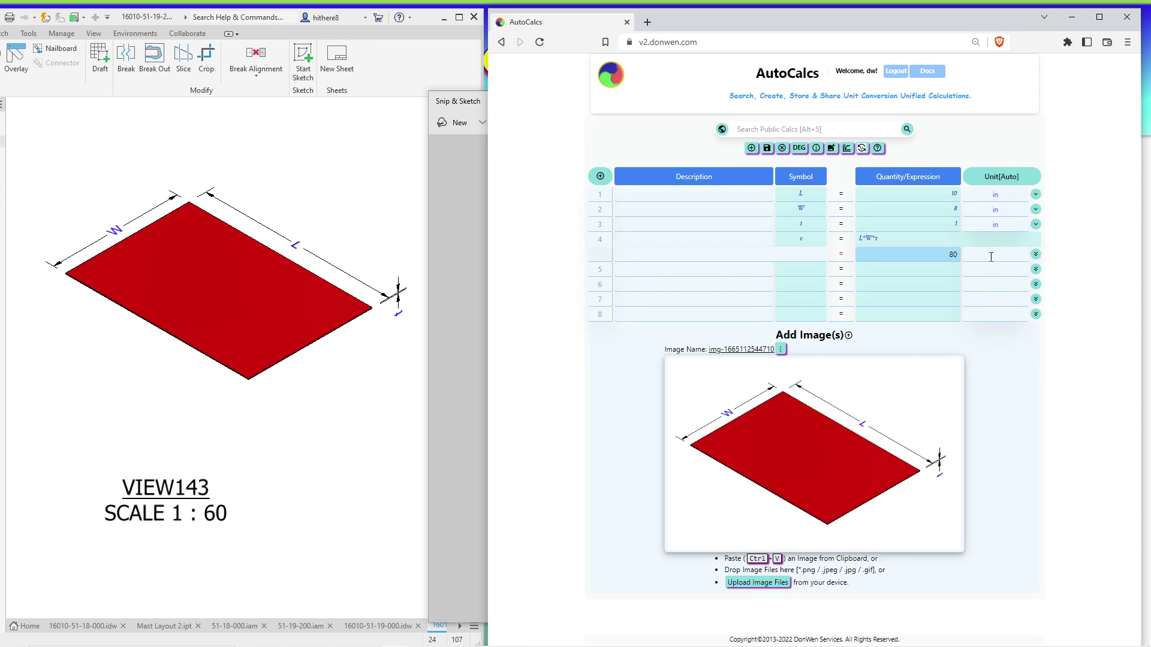
Search the volume result's unit list for inch-based units
click(981, 252)
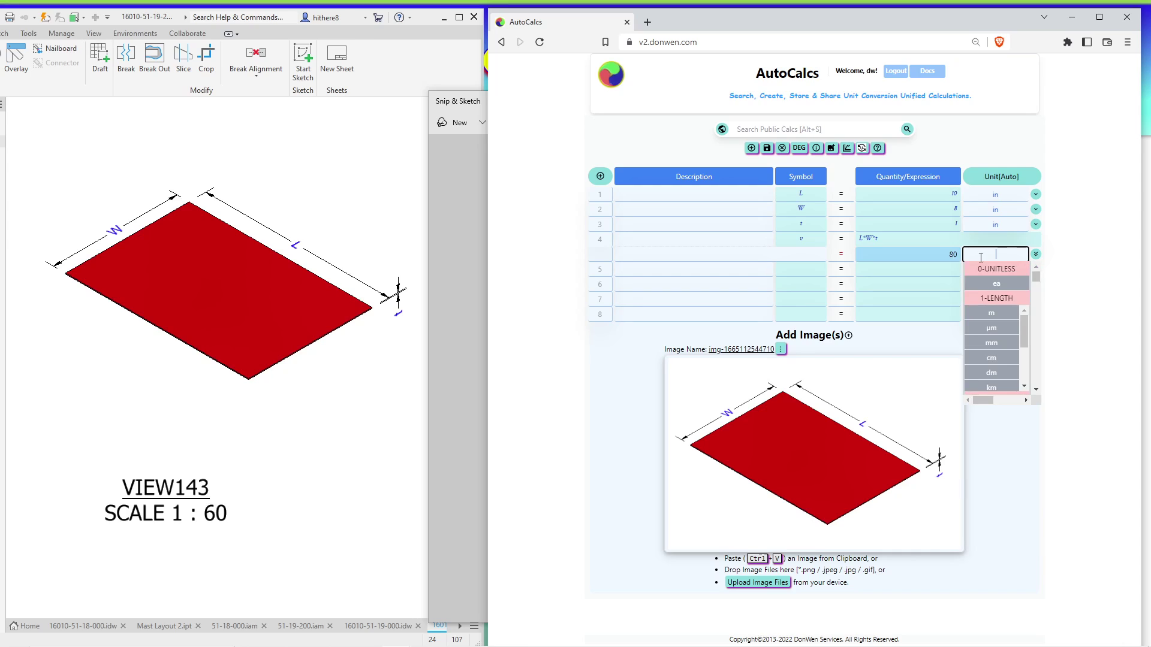
key(Escape)
click(991, 255)
key(Escape)
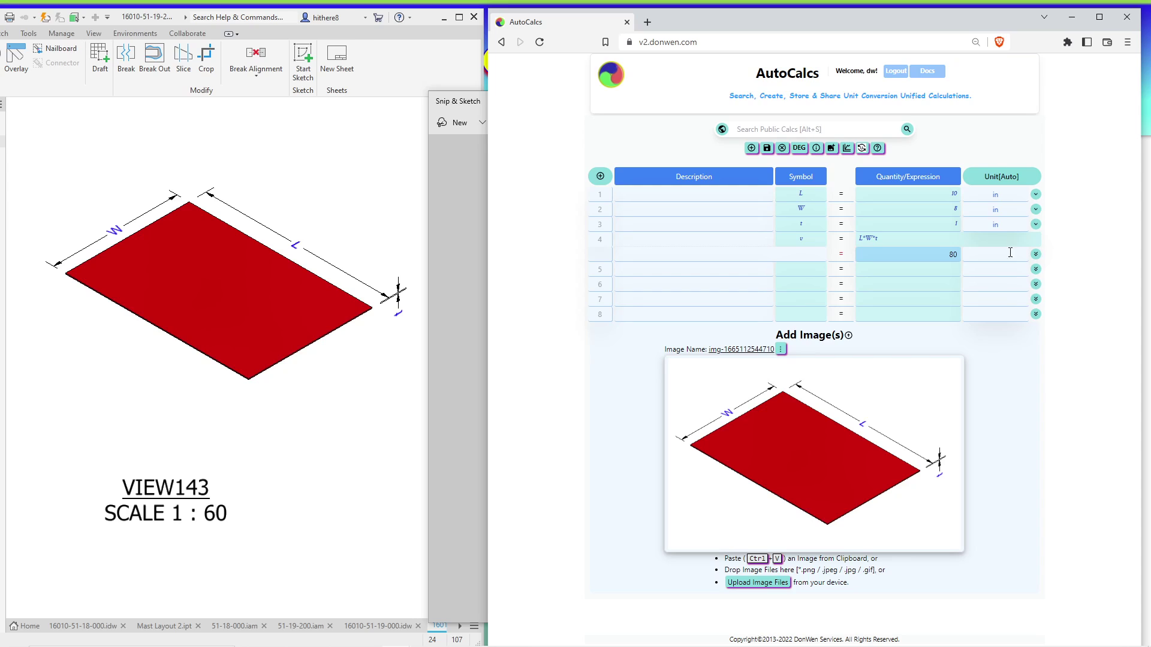
click(1009, 256)
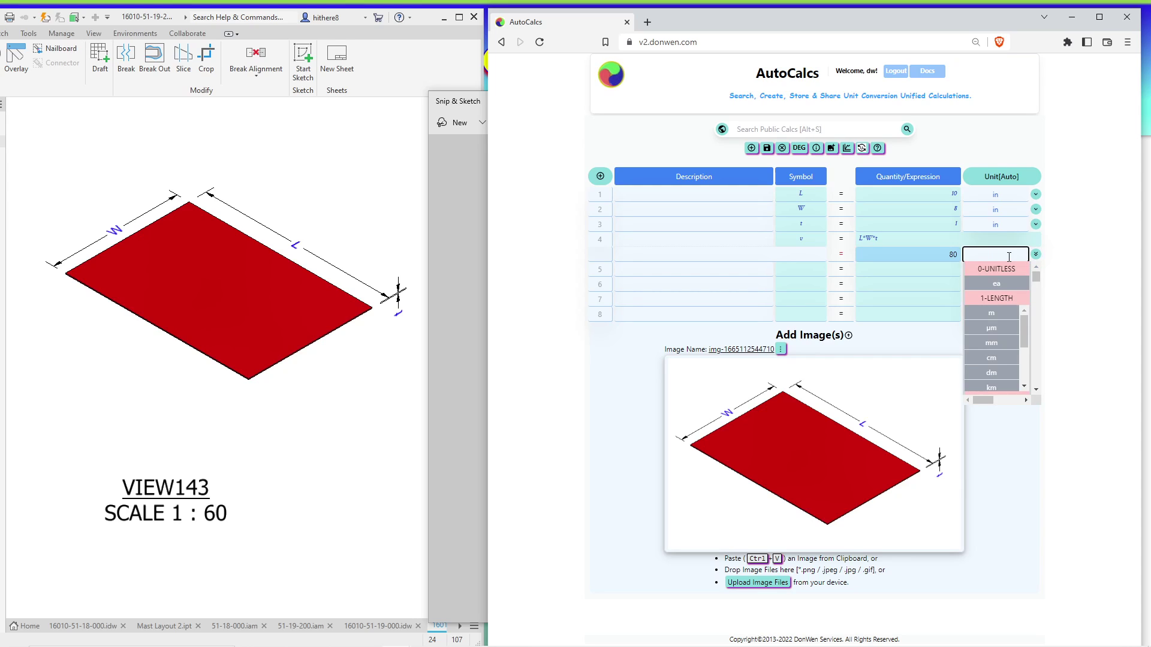
text(in)
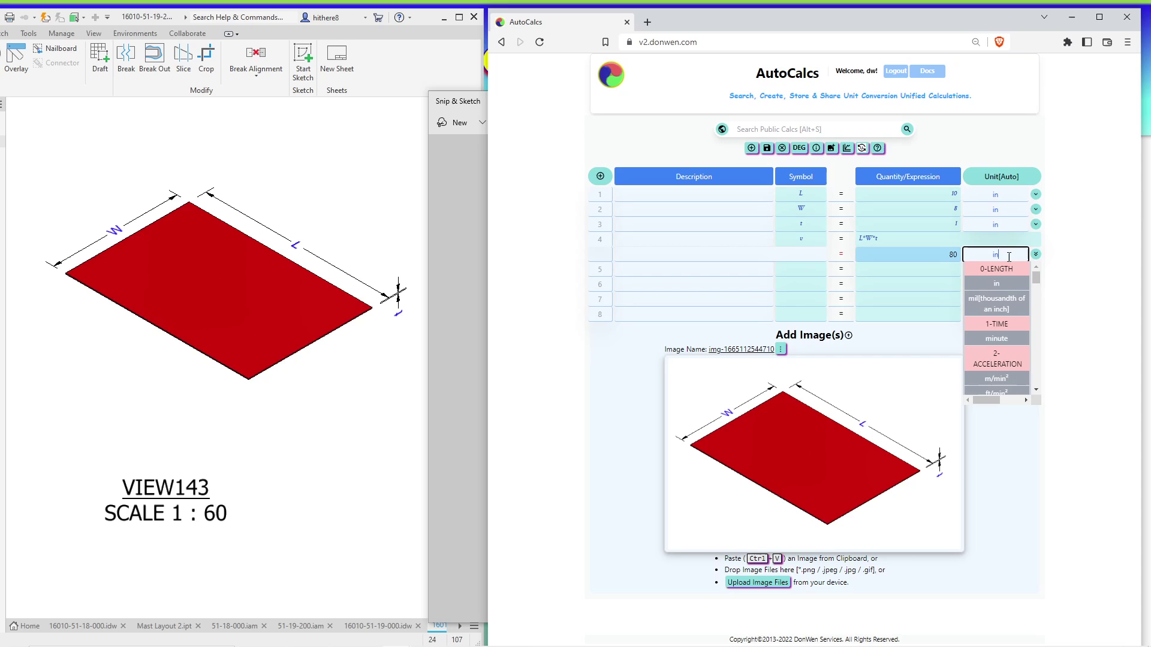
scroll(989, 359, down, 3)
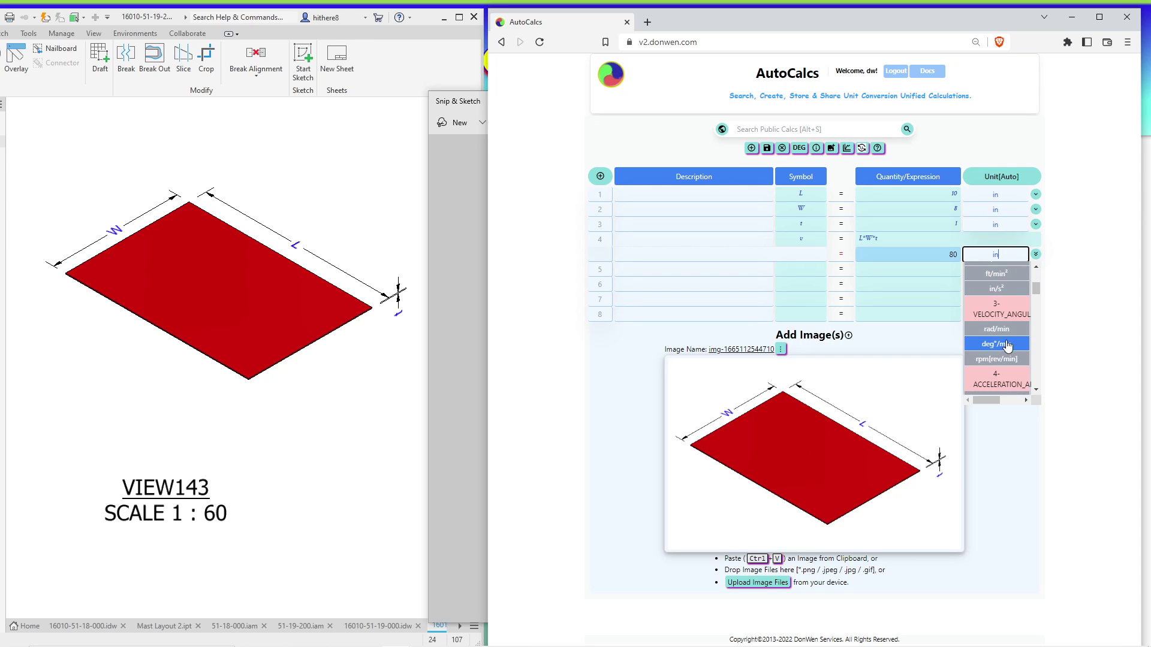
click(998, 254)
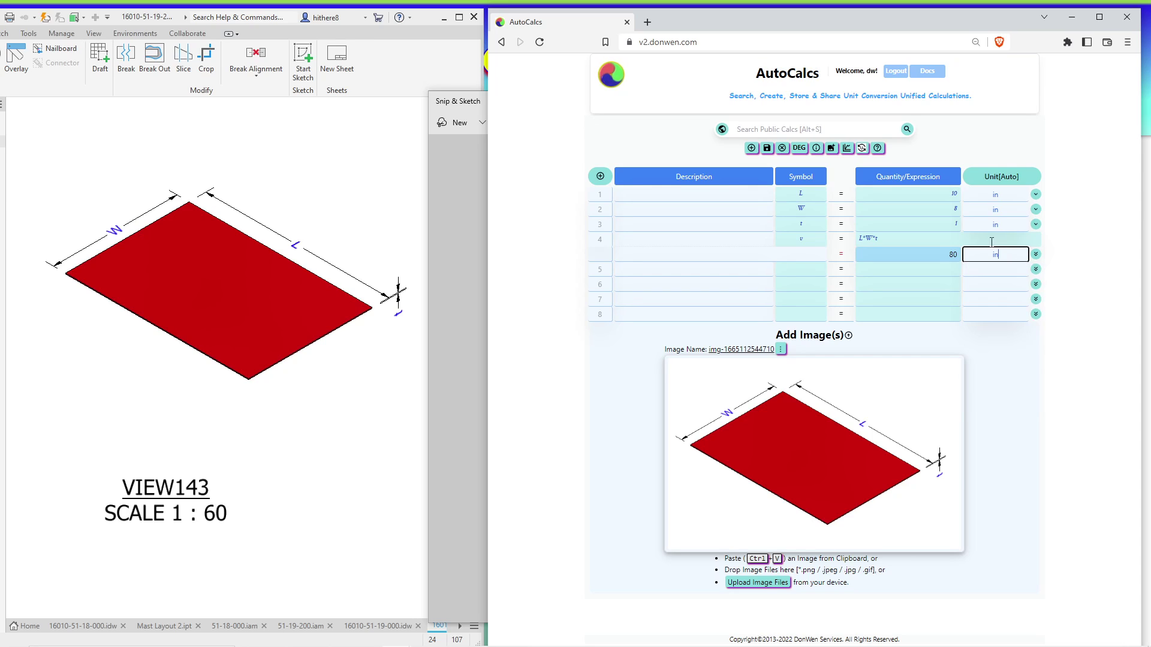
click(1005, 256)
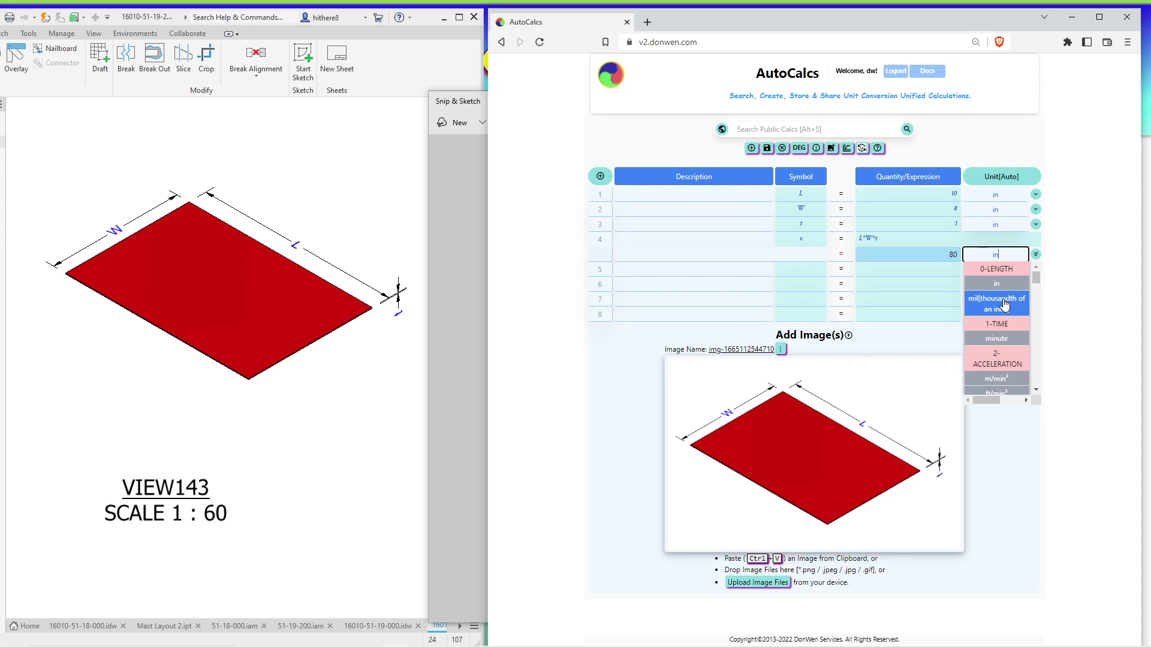
scroll(1008, 306, down, 1)
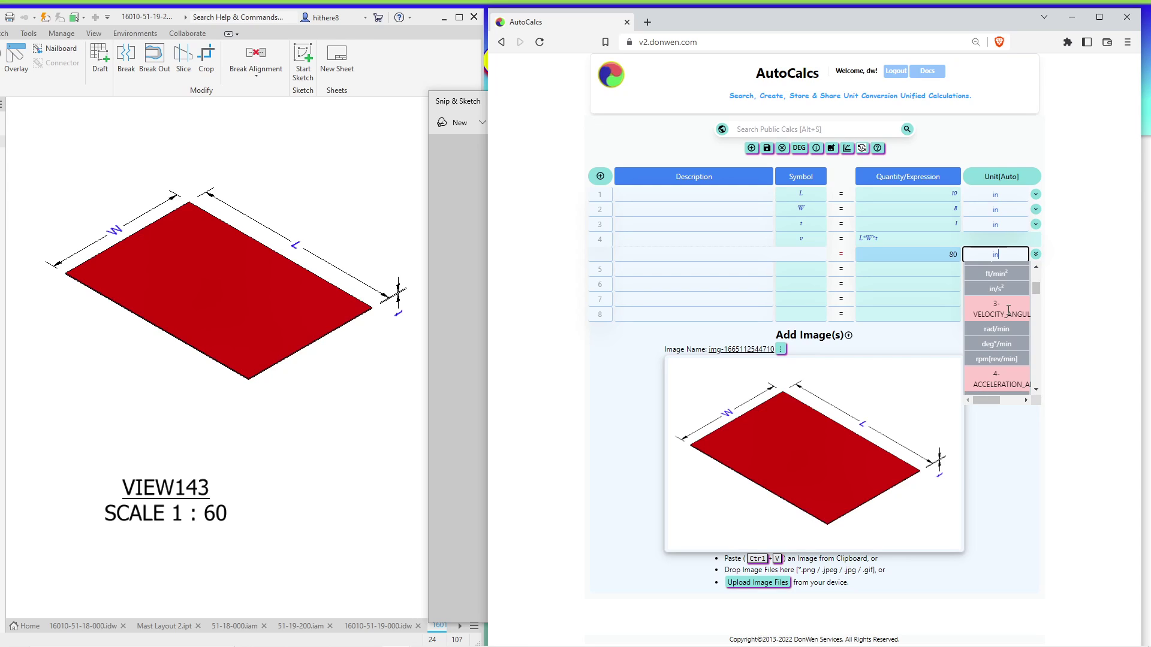
scroll(1009, 302, down, 2)
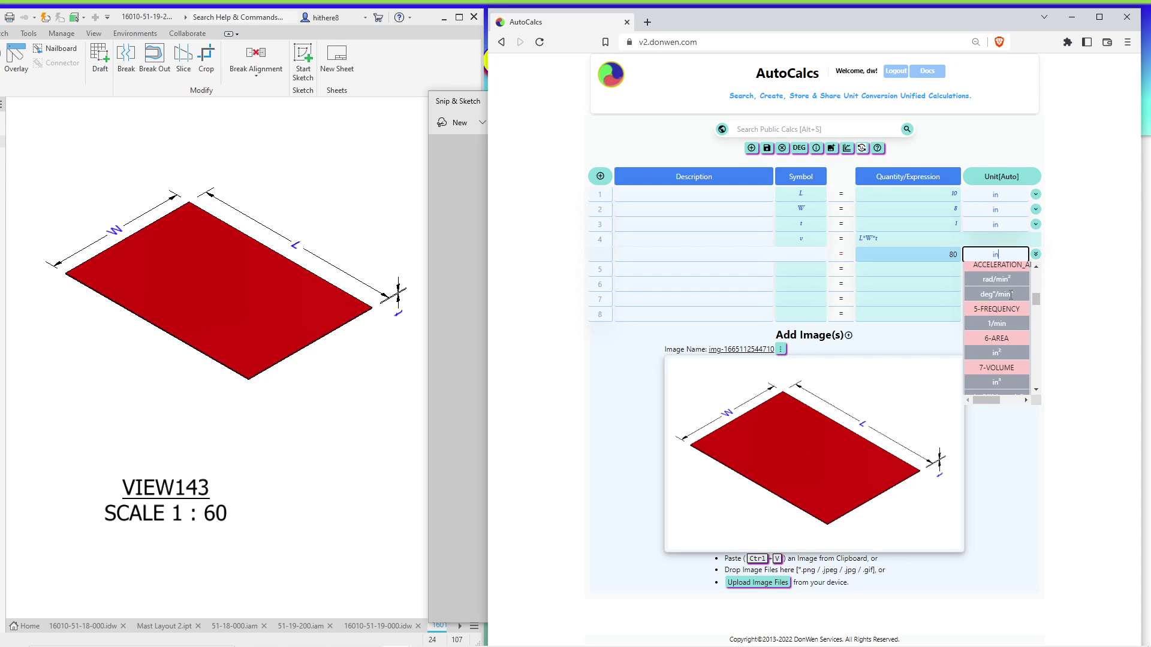
click(1002, 382)
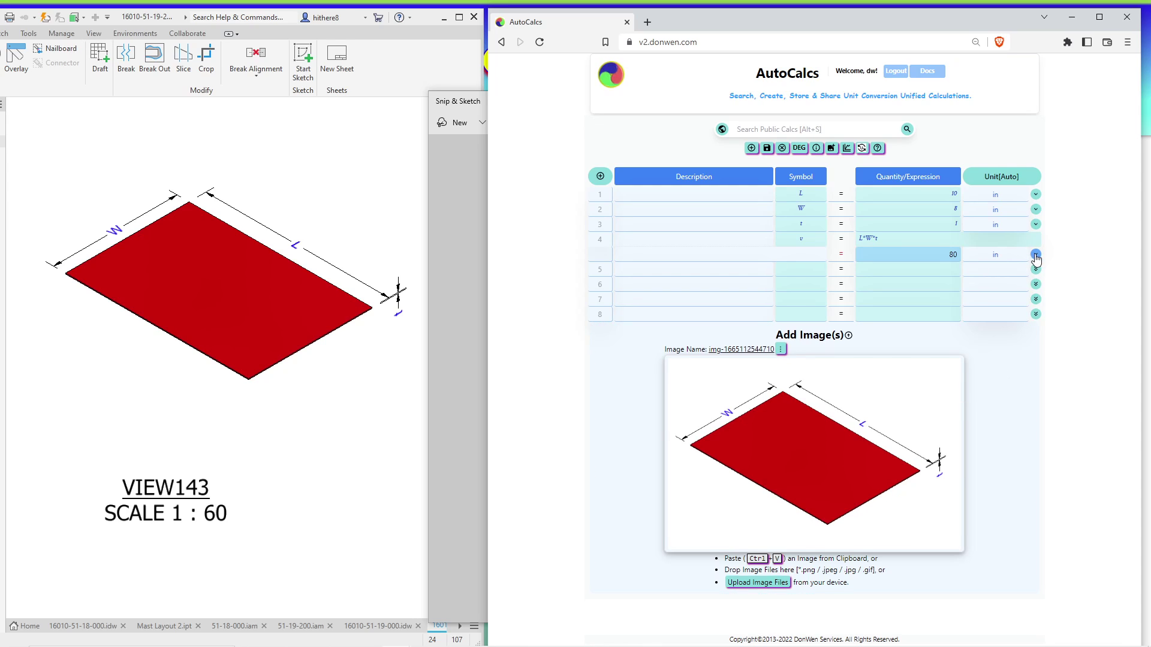
Set the volume result's unit to cubic inches, showing 80 in³
click(1000, 257)
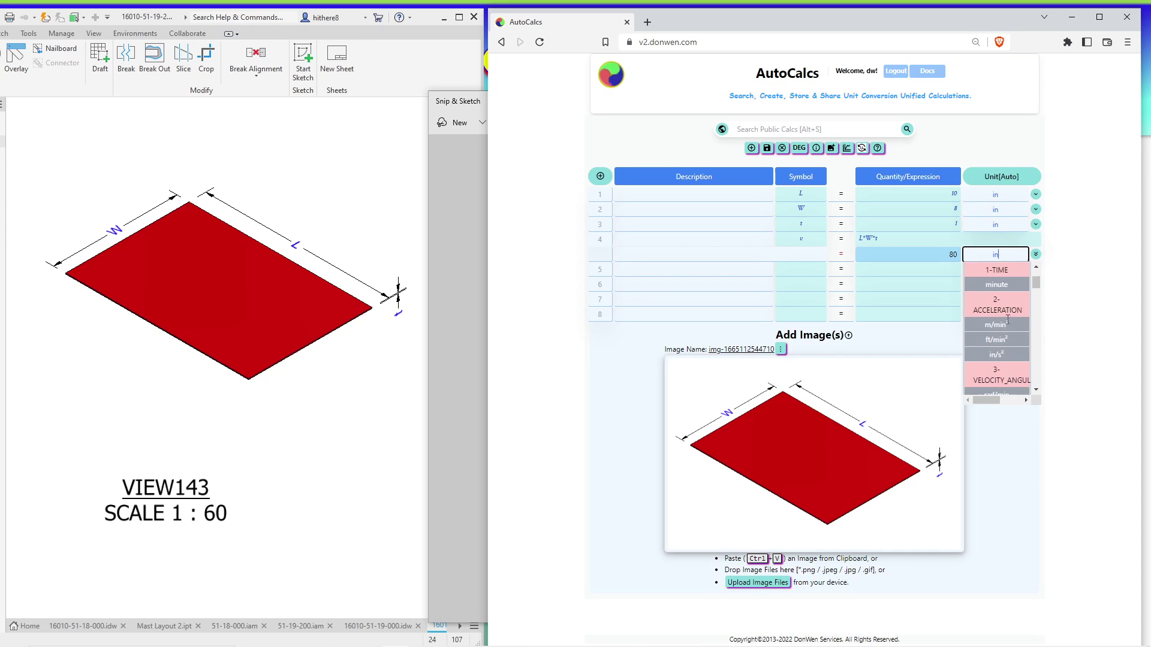
click(1001, 257)
click(1006, 253)
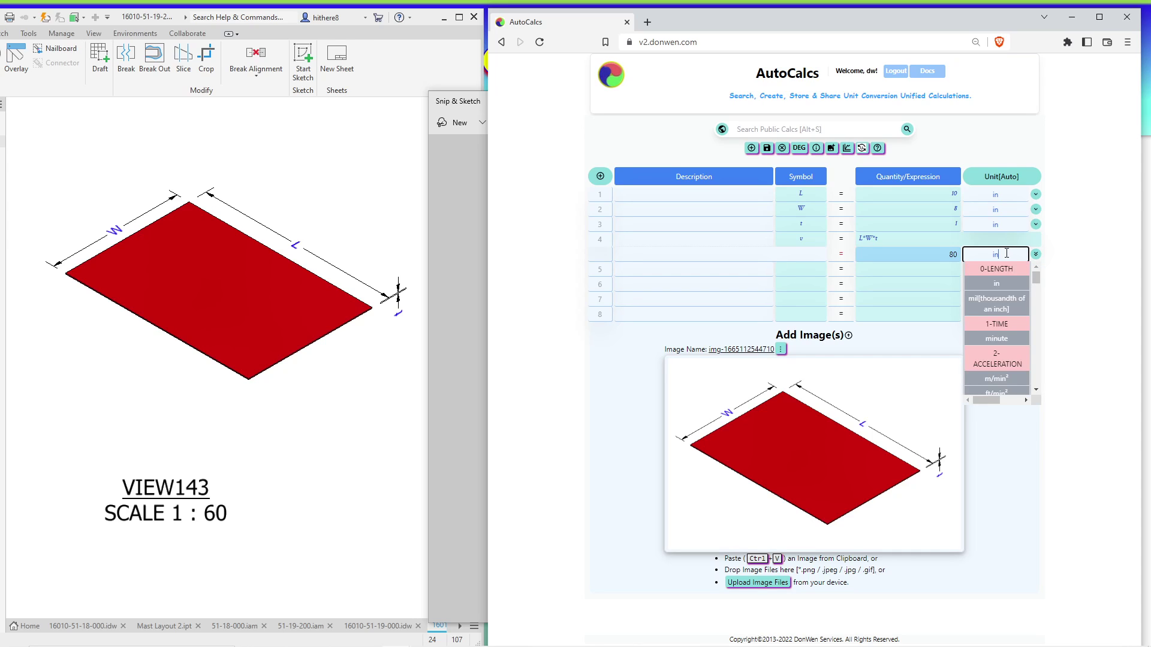
scroll(1011, 324, down, 5)
scroll(1011, 339, down, 3)
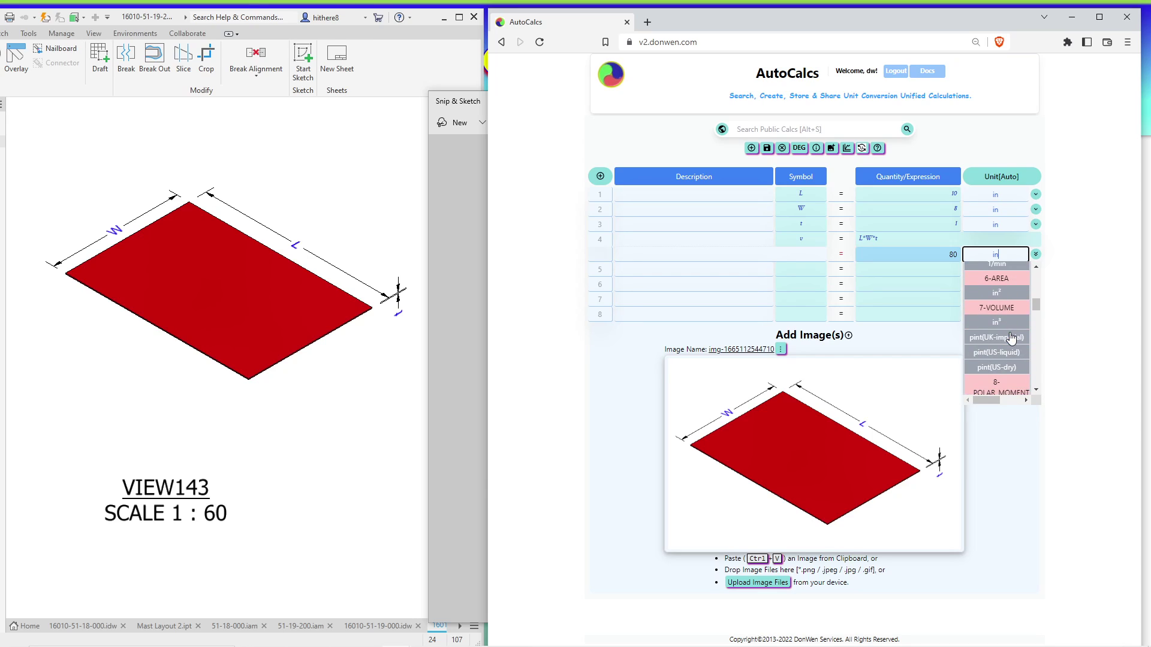
click(1010, 324)
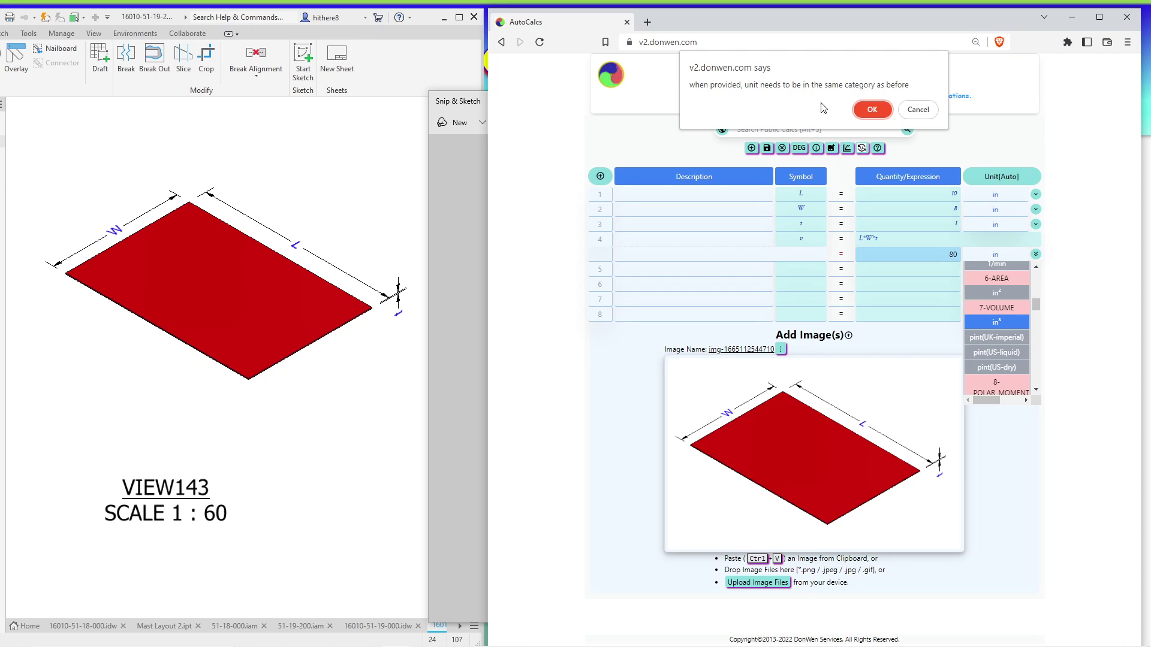
click(874, 110)
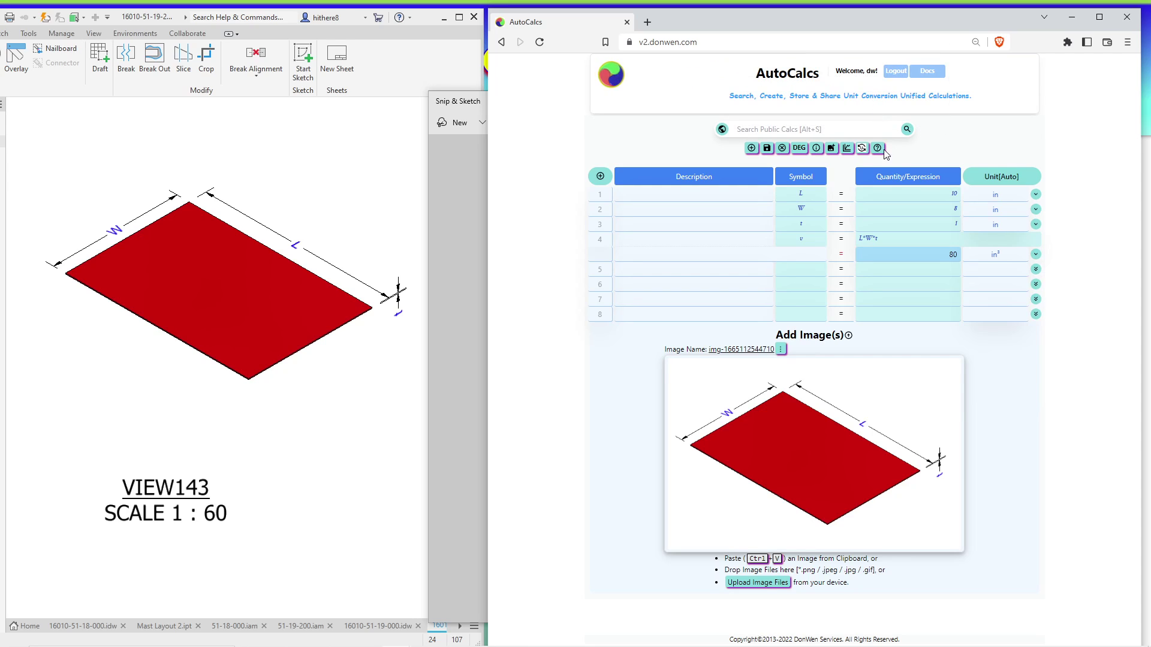
click(1006, 254)
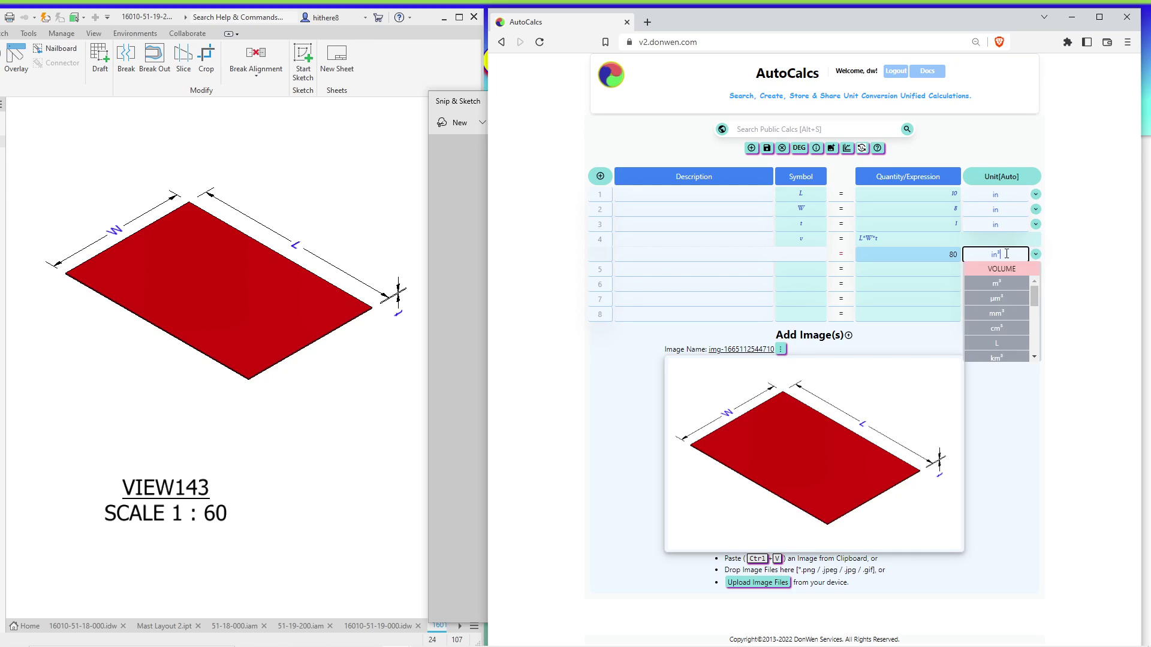
click(1079, 260)
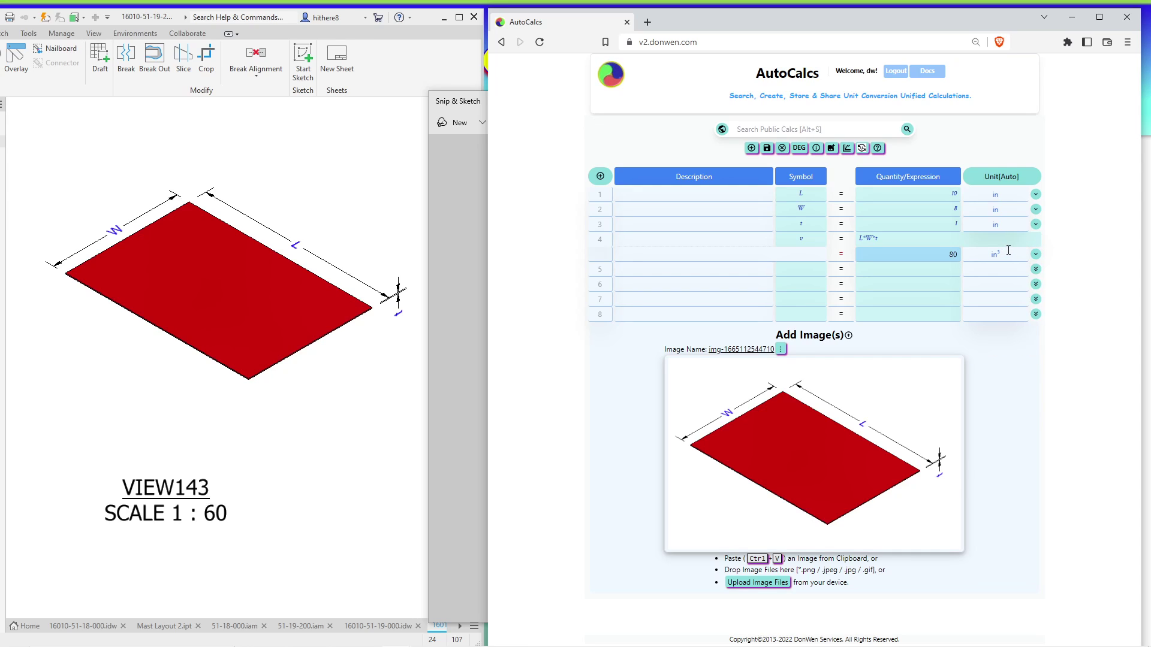
click(1035, 254)
Change L from 10 to 12 so the volume becomes 96.000 in³
click(1082, 241)
double_click(951, 195)
click(961, 194)
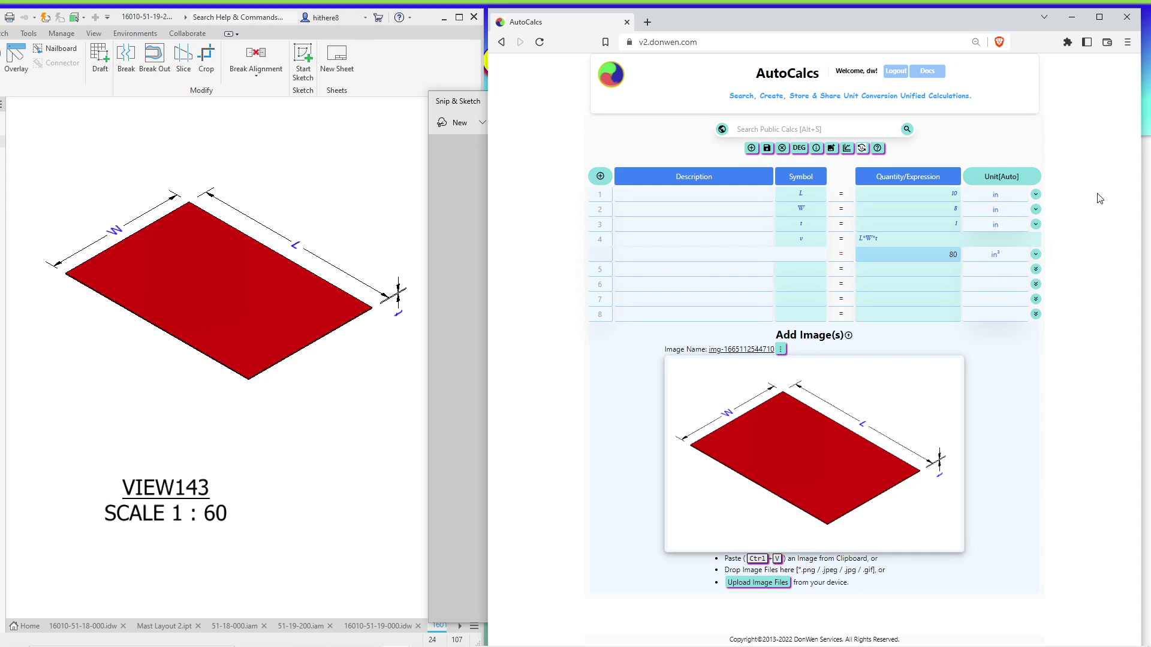
double_click(958, 192)
text(12)
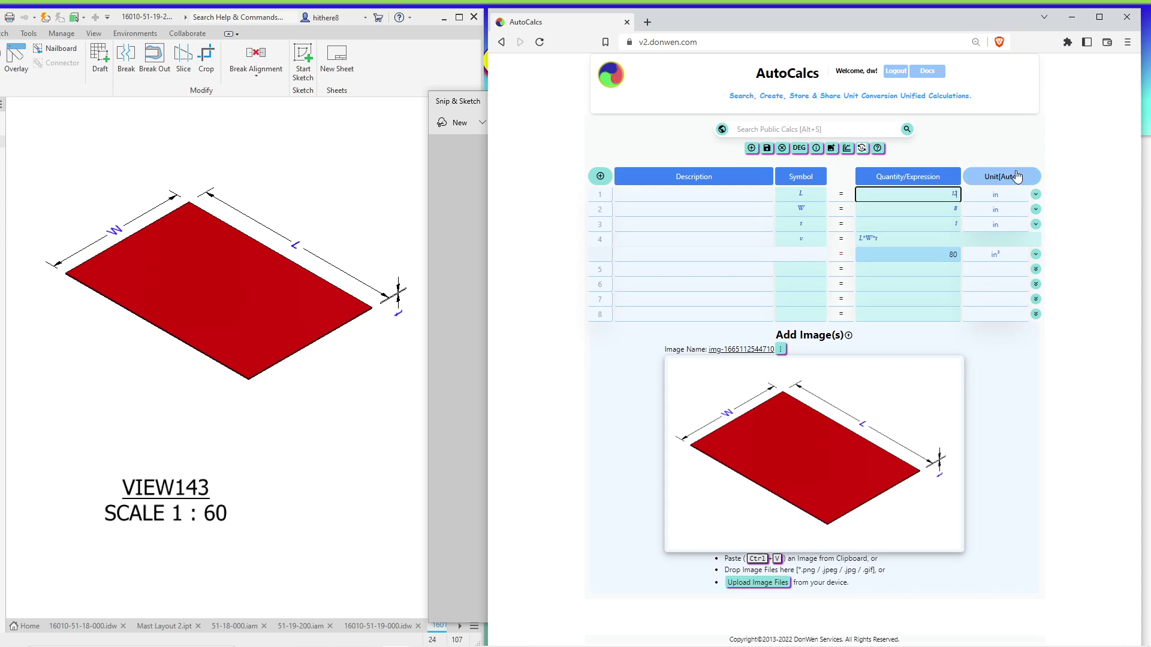
key(Return)
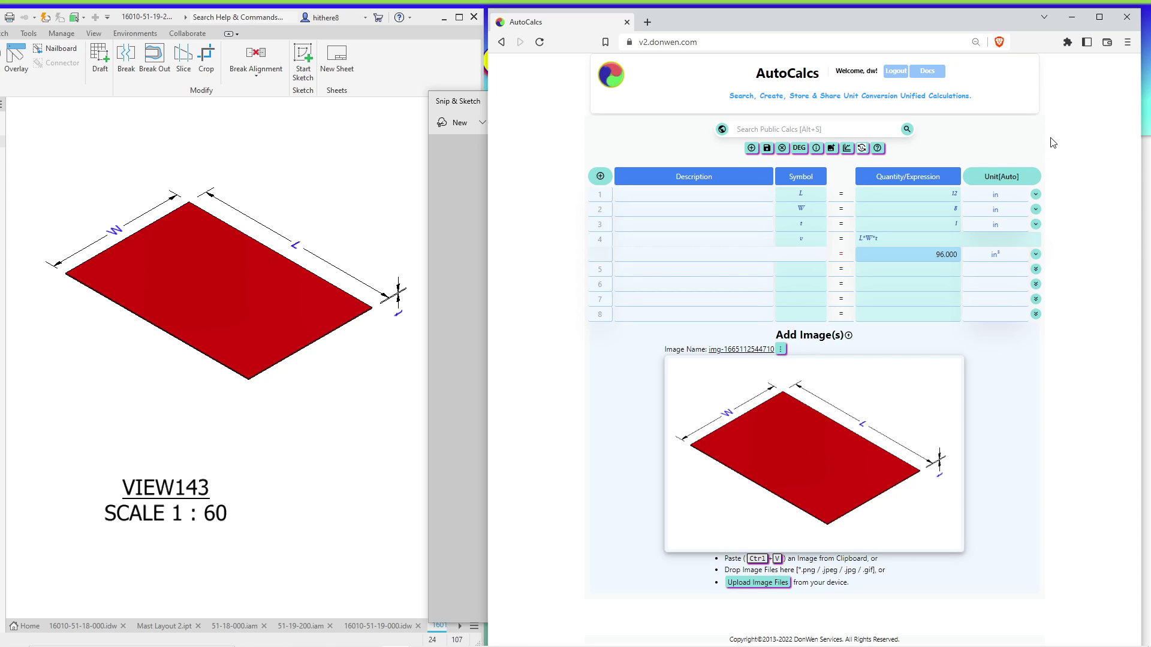
Convert the length L to feet, then back to inches
click(947, 191)
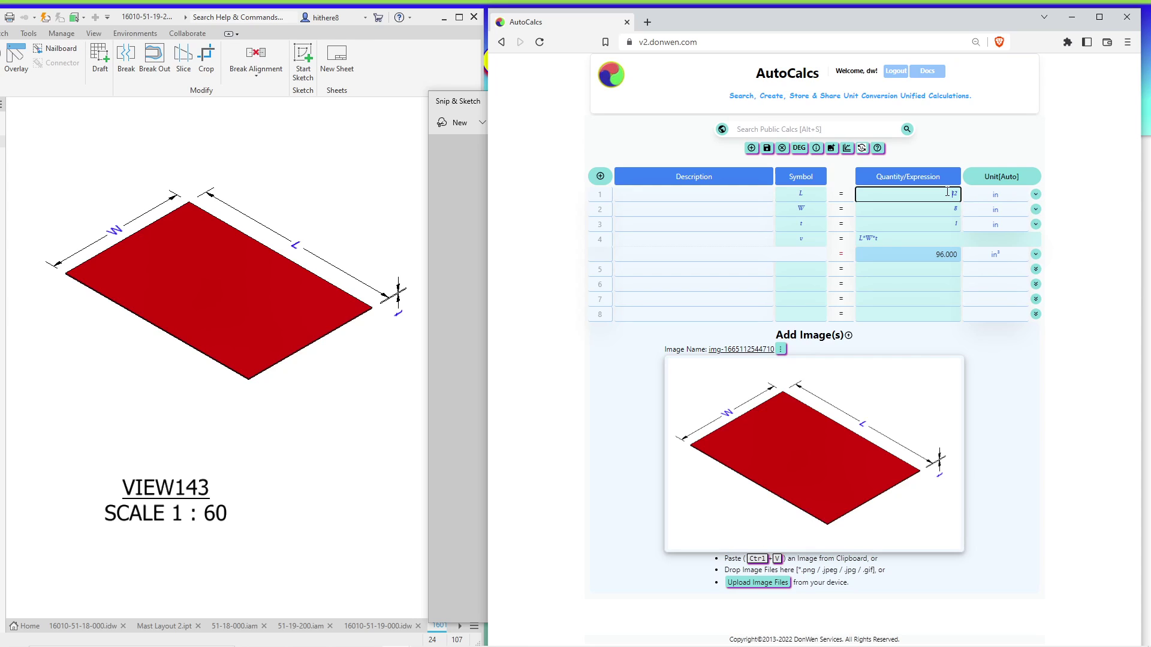
click(1006, 195)
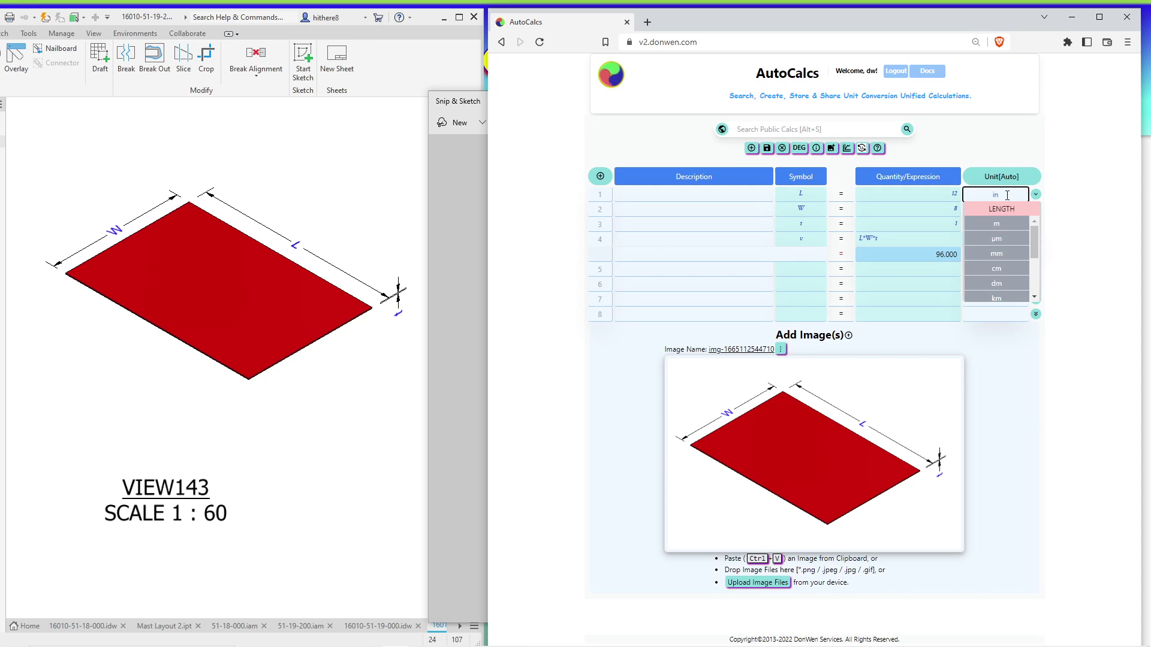
scroll(1007, 224, down, 5)
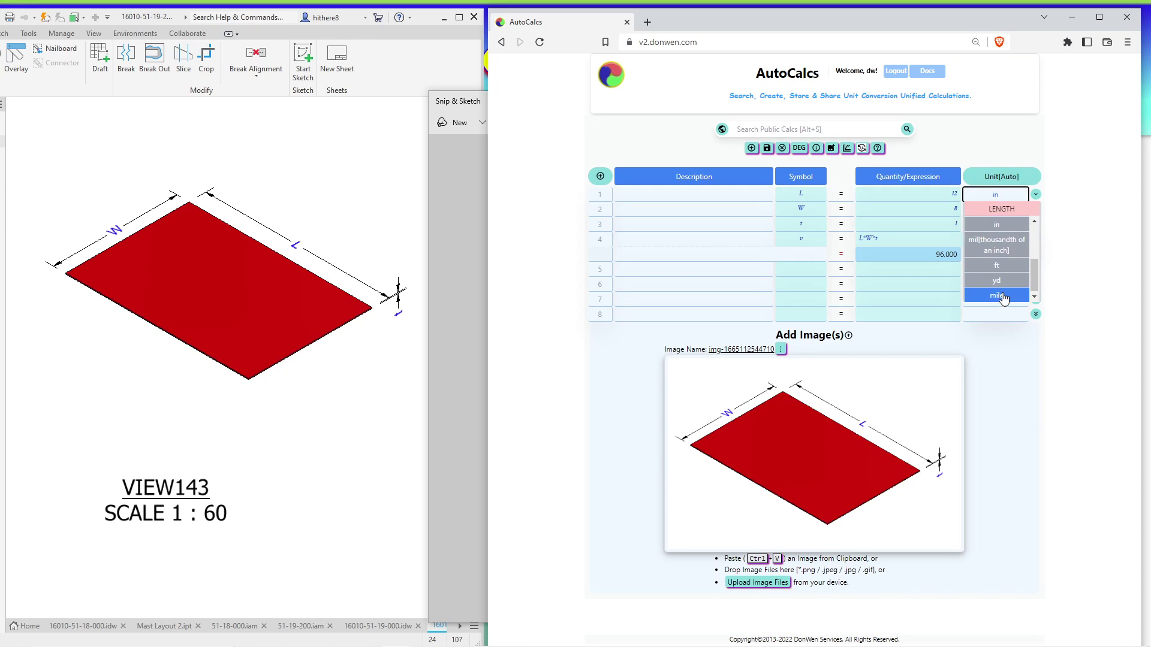
click(1005, 265)
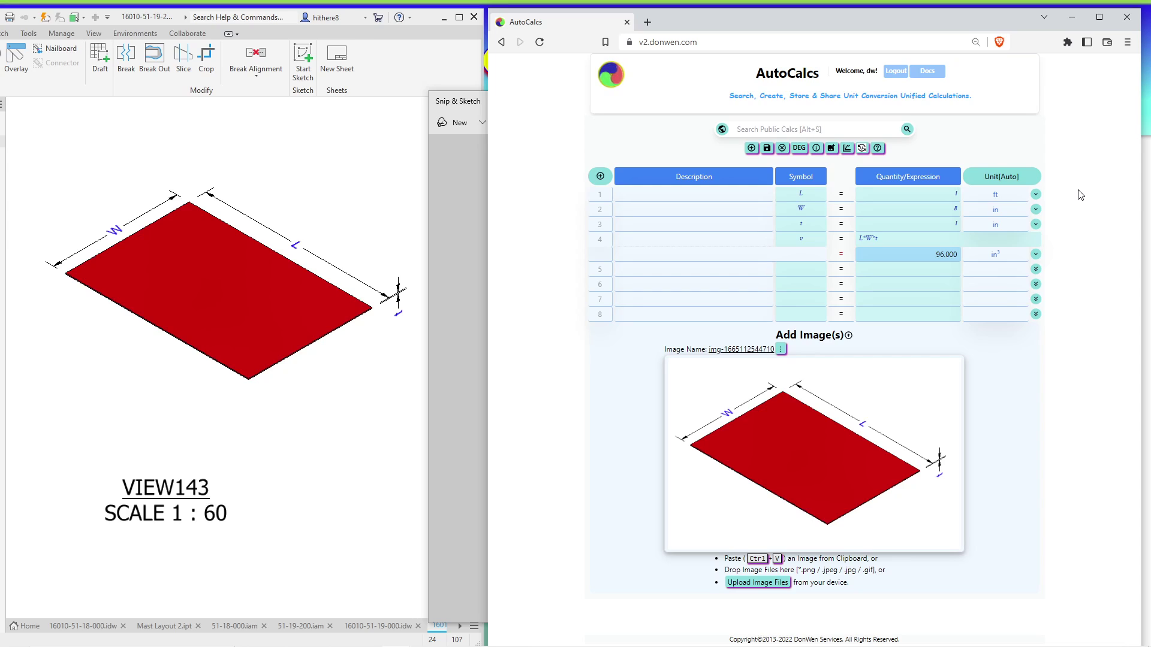
click(1008, 196)
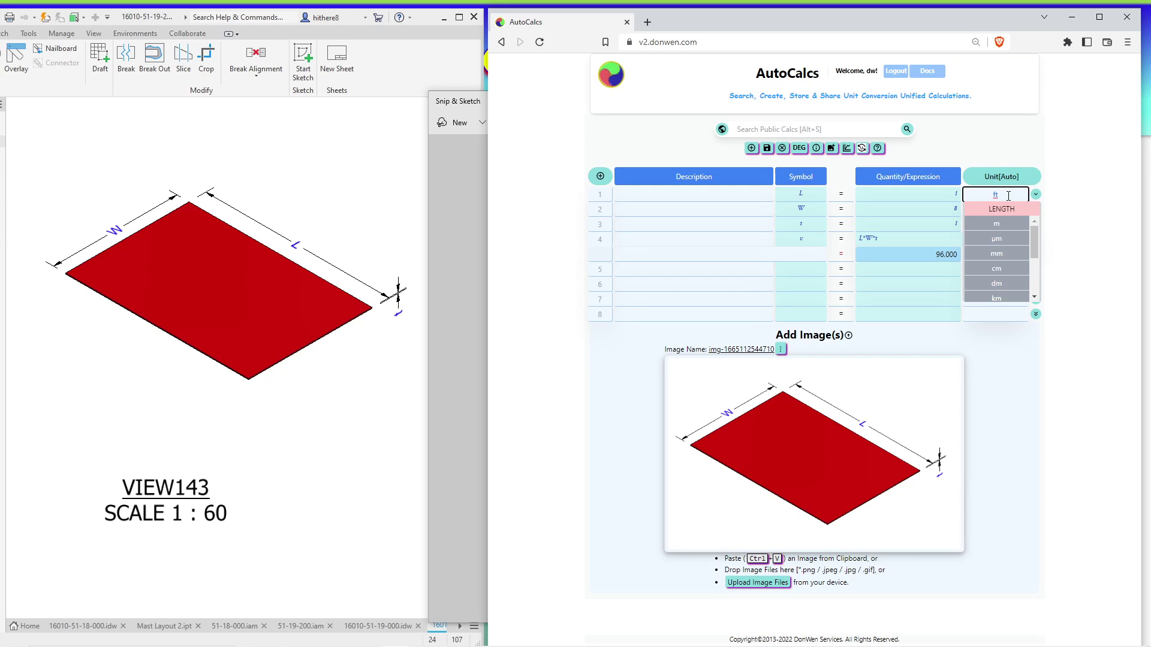
scroll(1010, 272, down, 2)
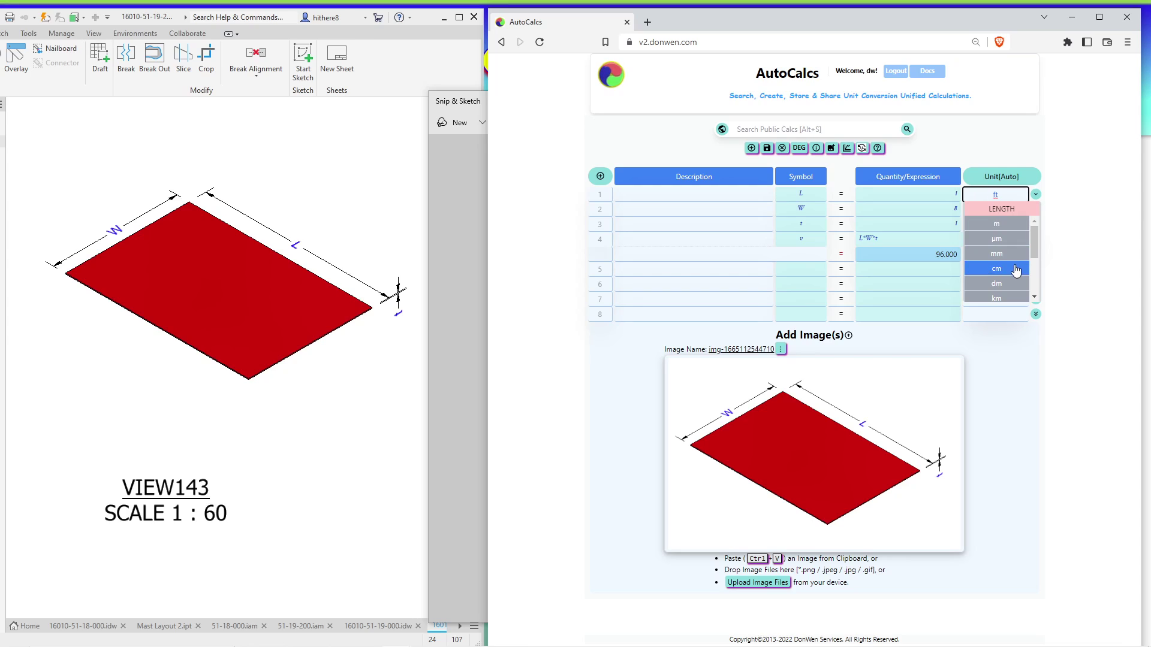
click(996, 254)
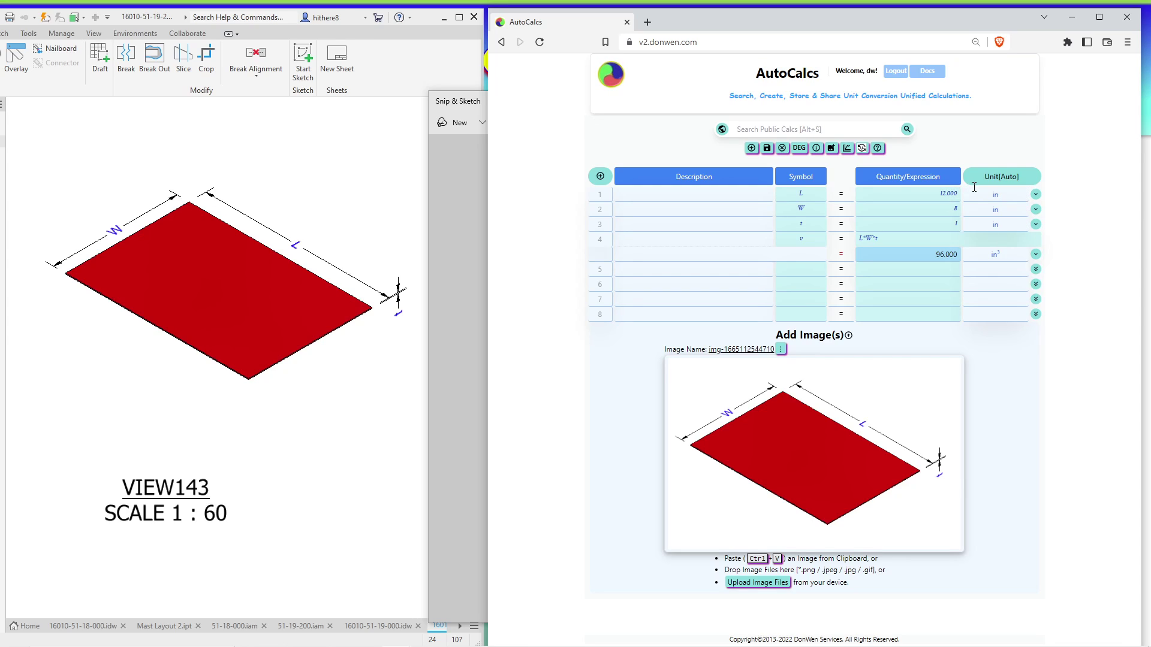
Convert L through metres to millimetres, giving 304.800 mm
click(978, 193)
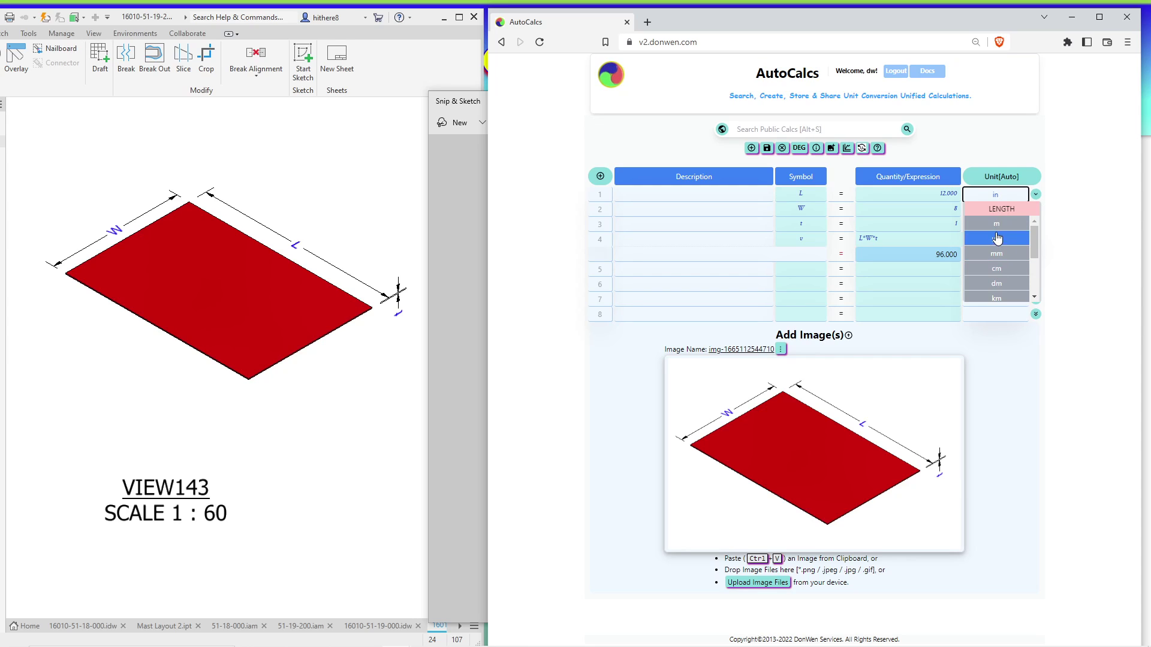
click(1001, 224)
click(1010, 200)
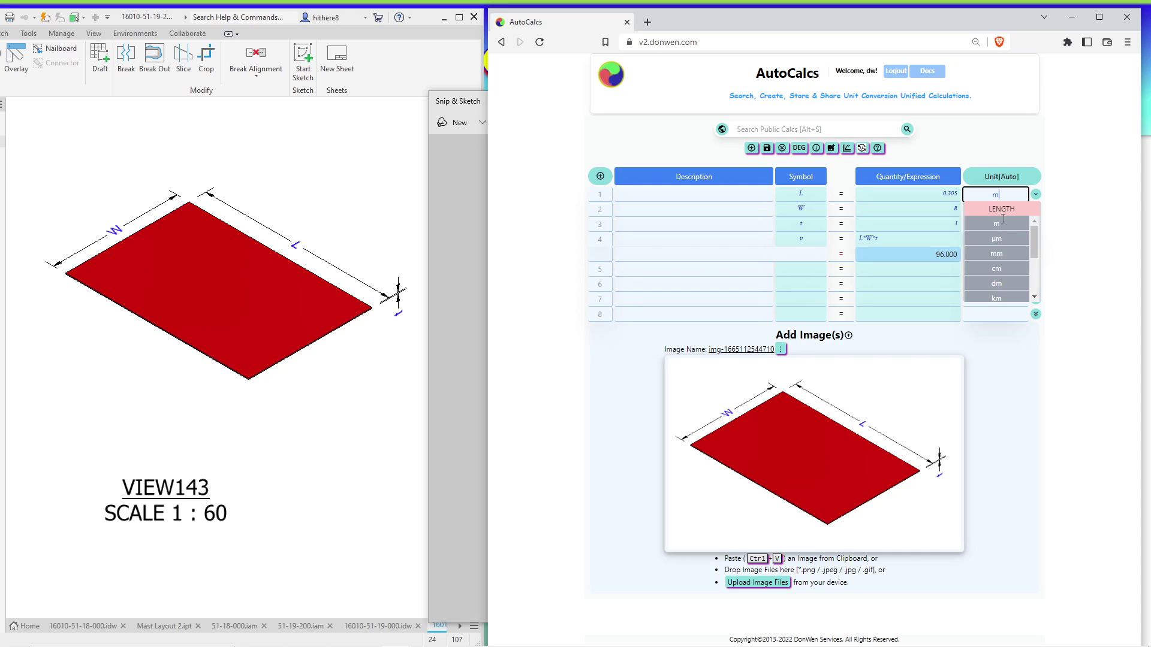
click(1012, 255)
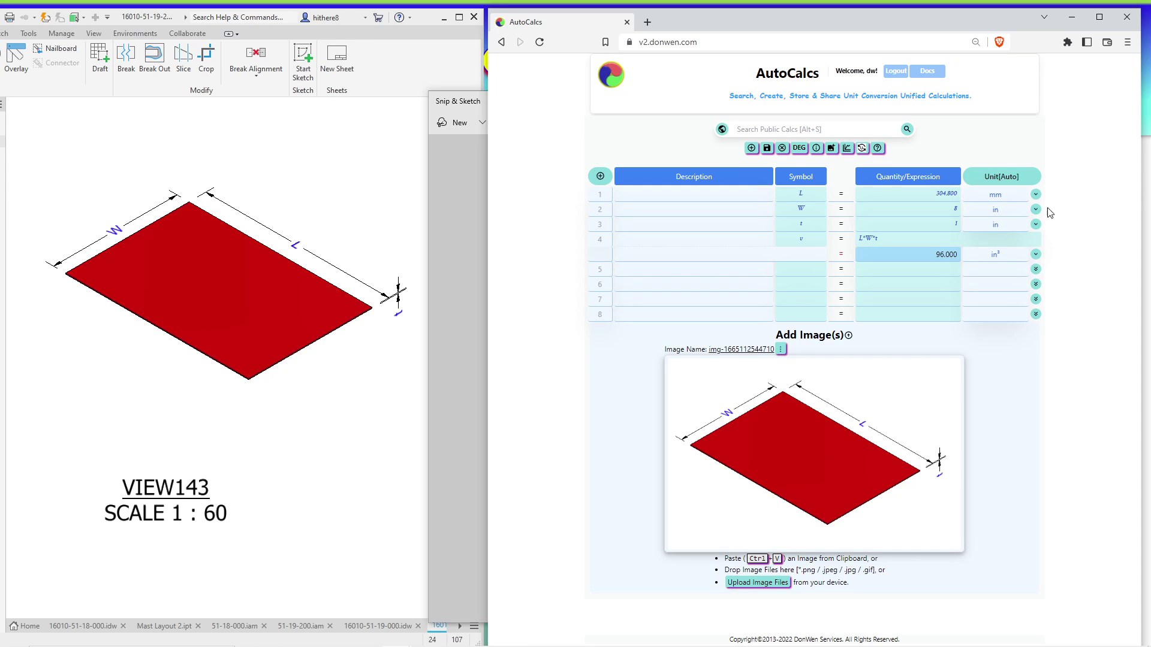
double_click(955, 209)
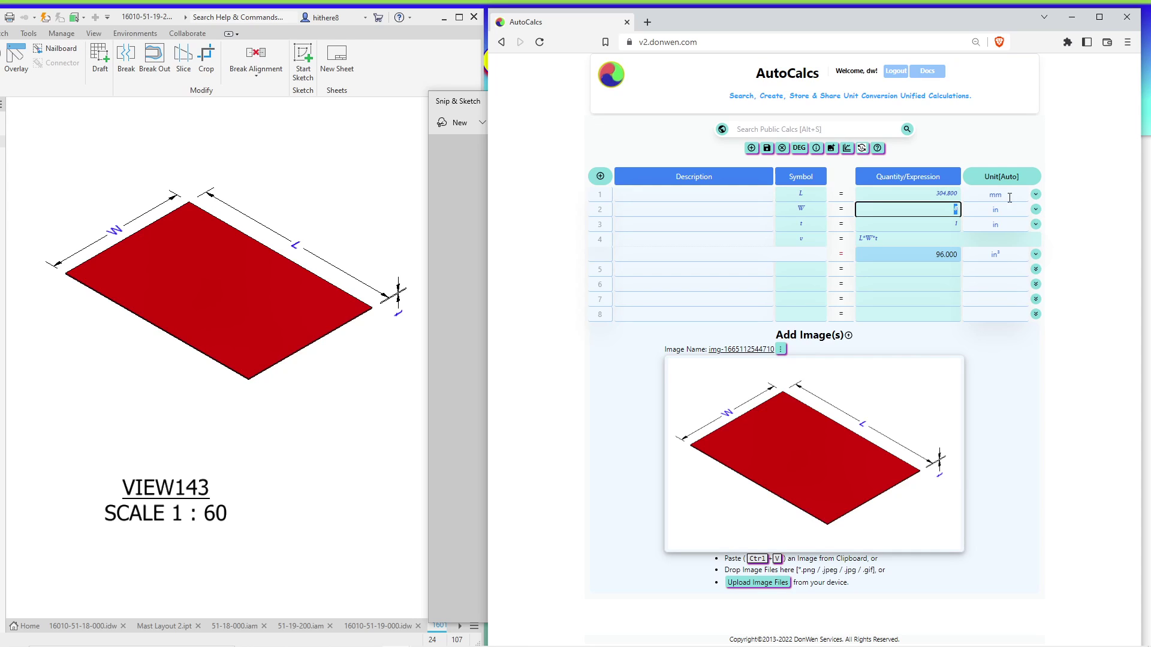
click(1089, 175)
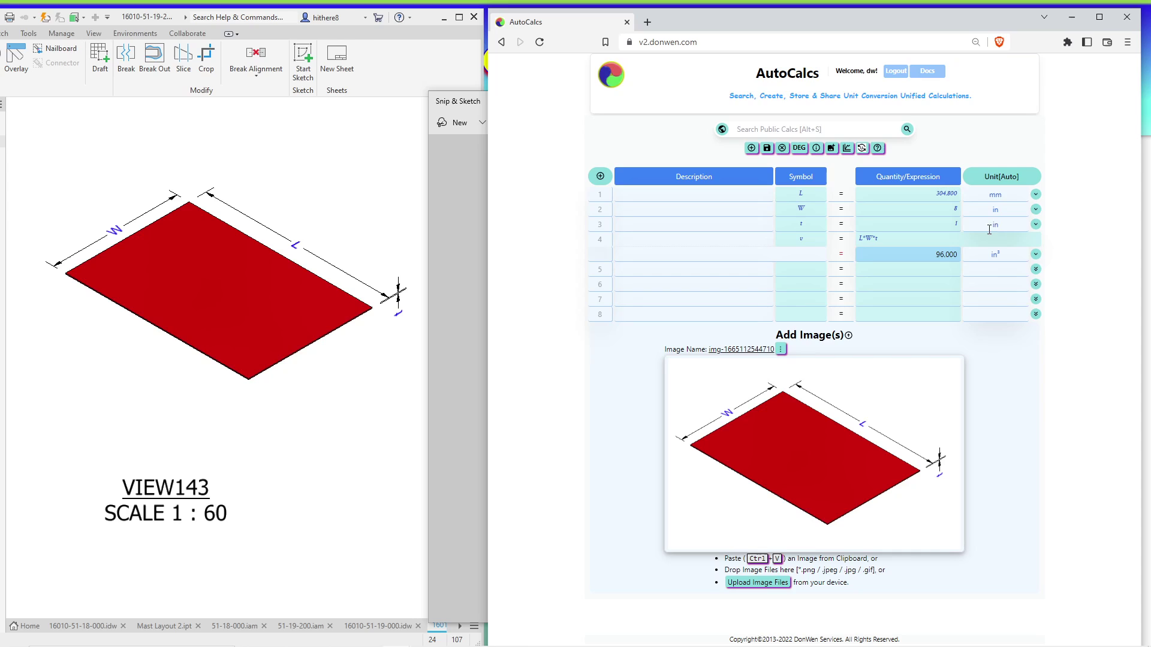
Switch L's unit to inches and then to feet
click(1005, 255)
click(1010, 193)
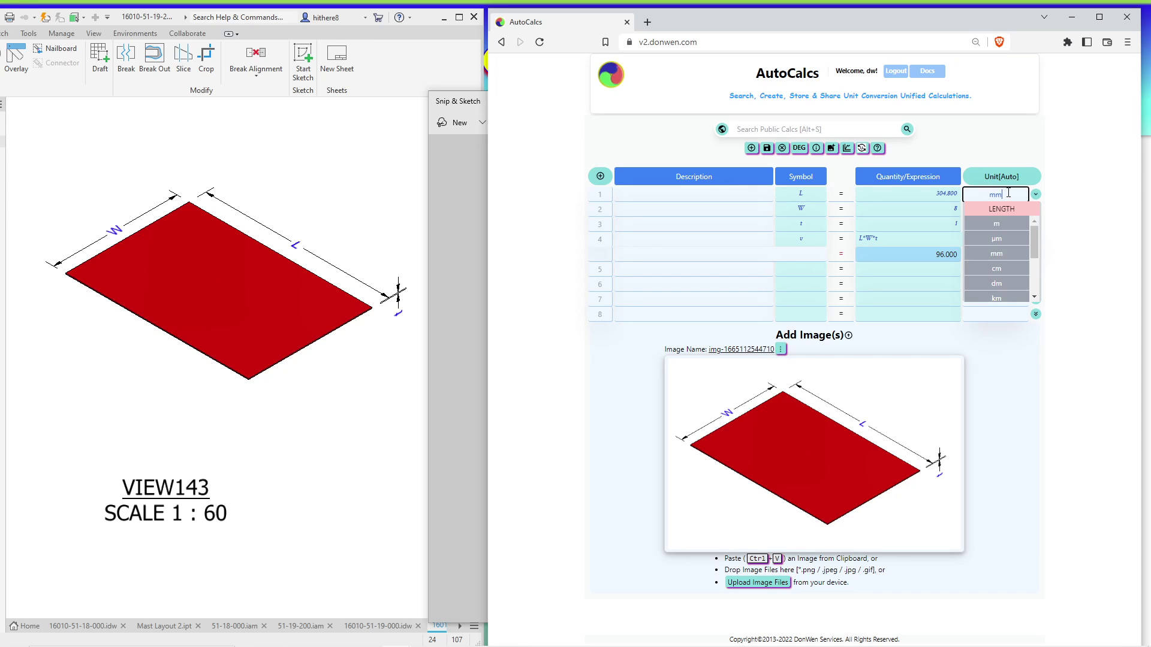
scroll(1009, 272, down, 3)
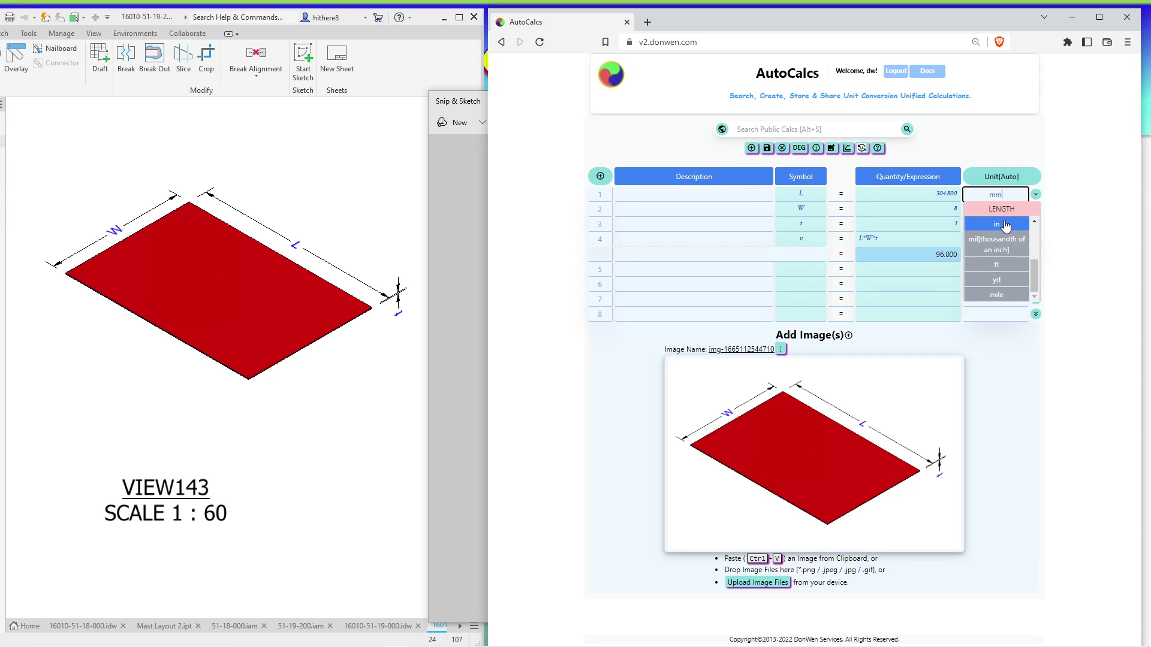
click(1005, 222)
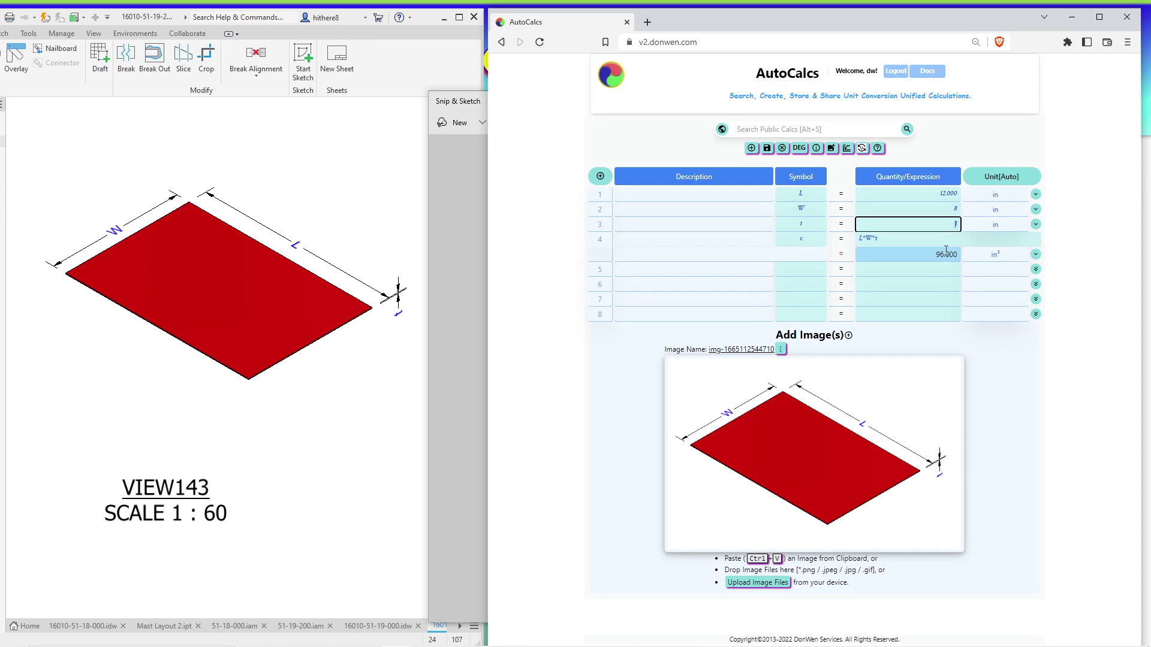
click(943, 235)
click(996, 198)
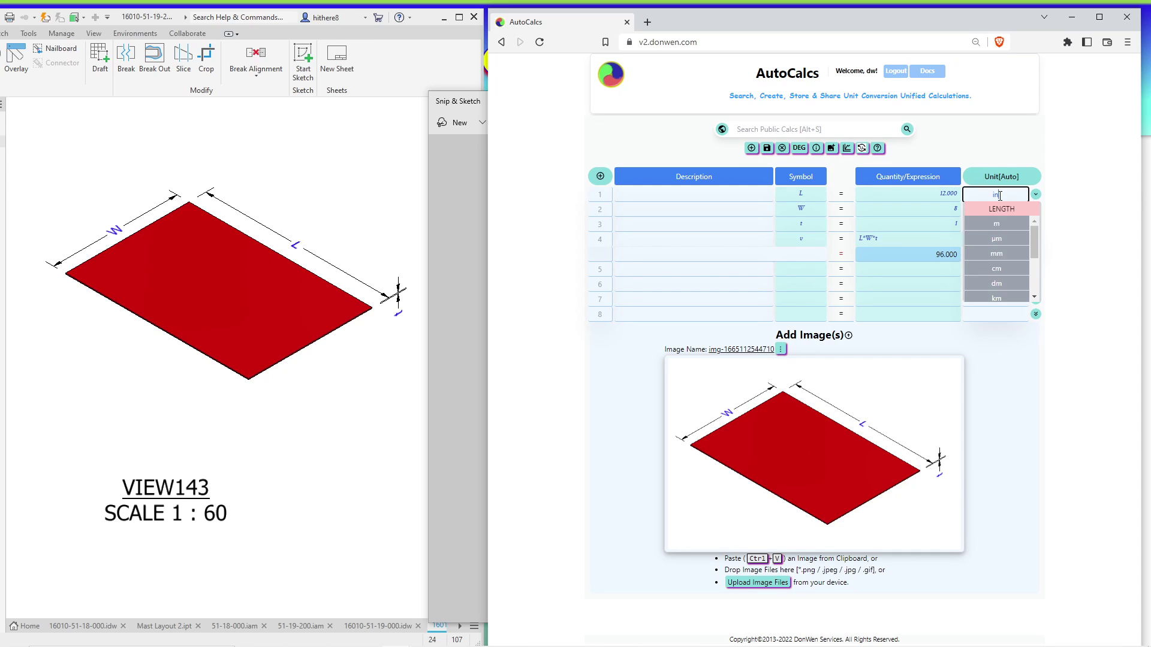
click(1007, 294)
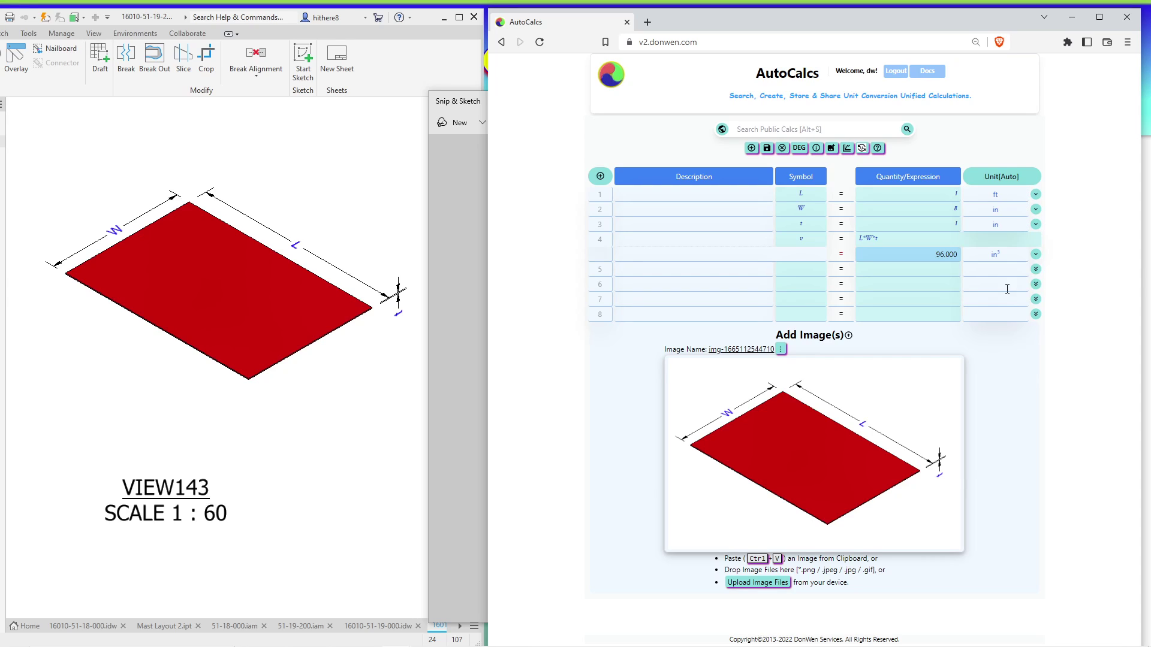
Try L = 2 ft, then set L to 1 ft so v reads 96.000 in³
click(954, 193)
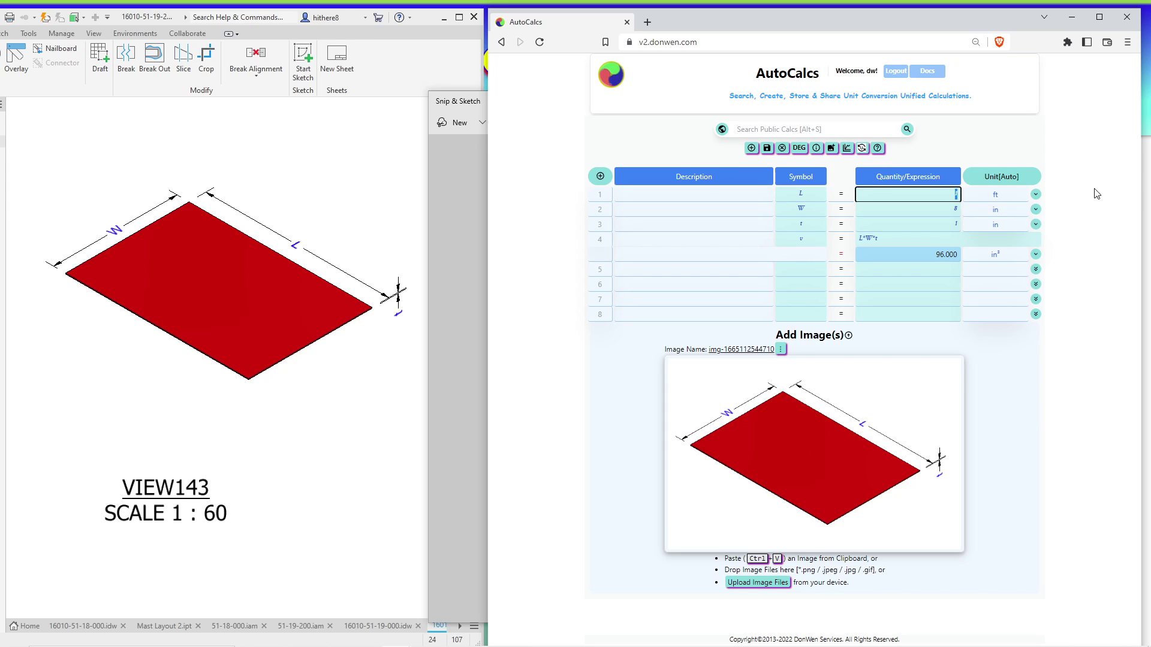
text(2)
key(Return)
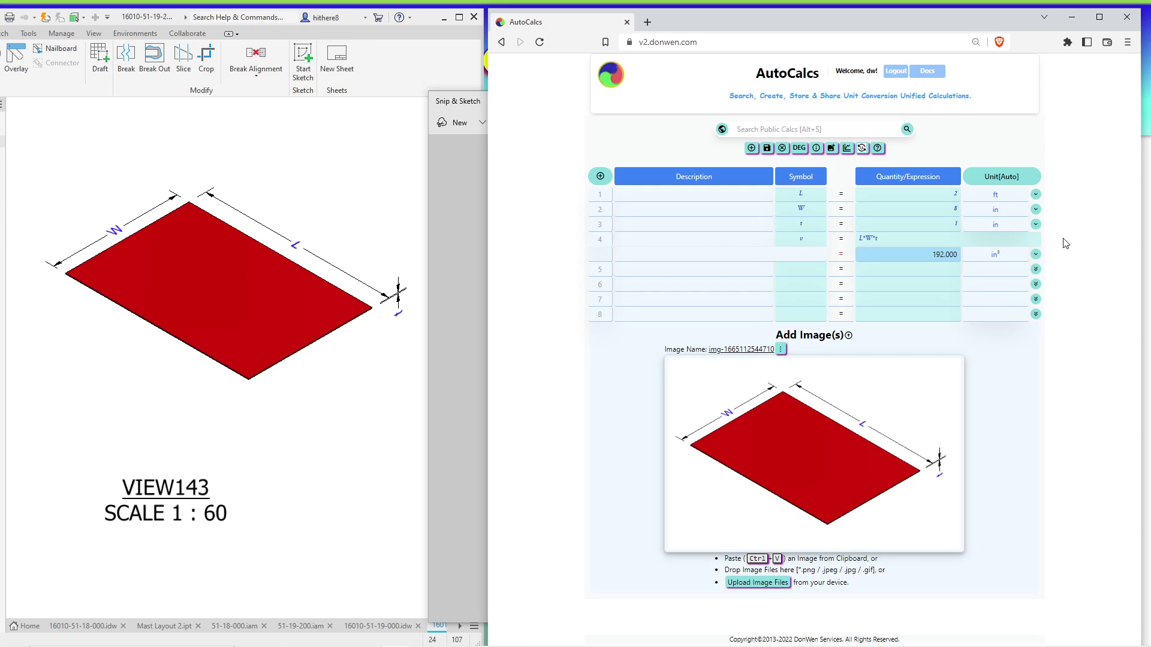
double_click(956, 194)
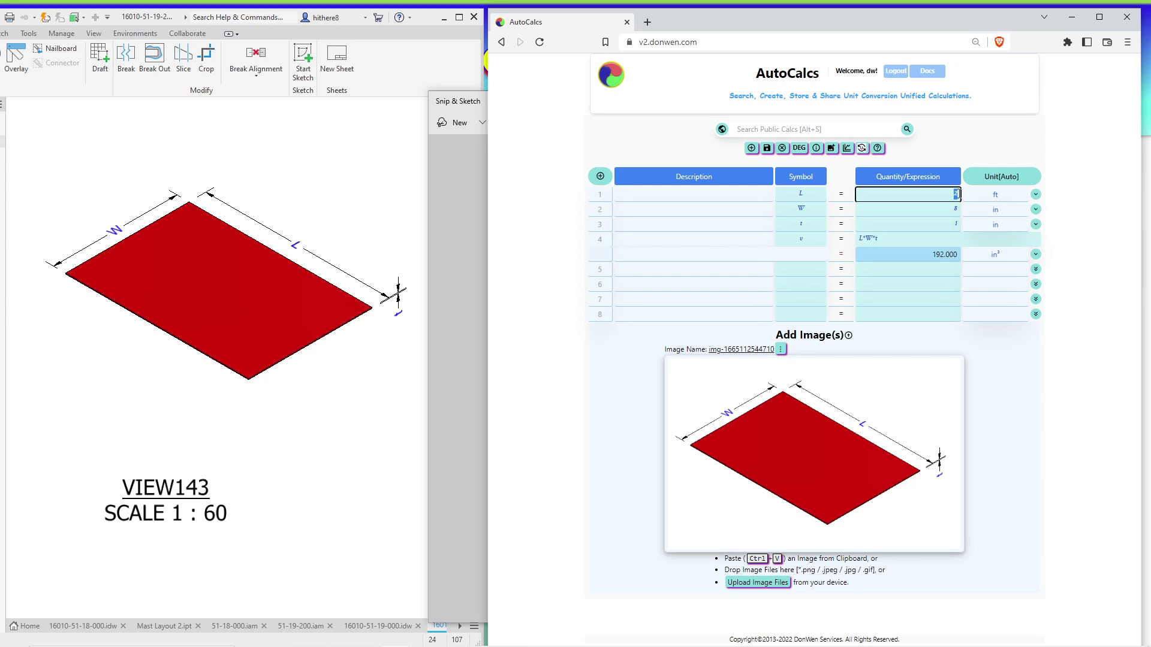
text(1)
key(Return)
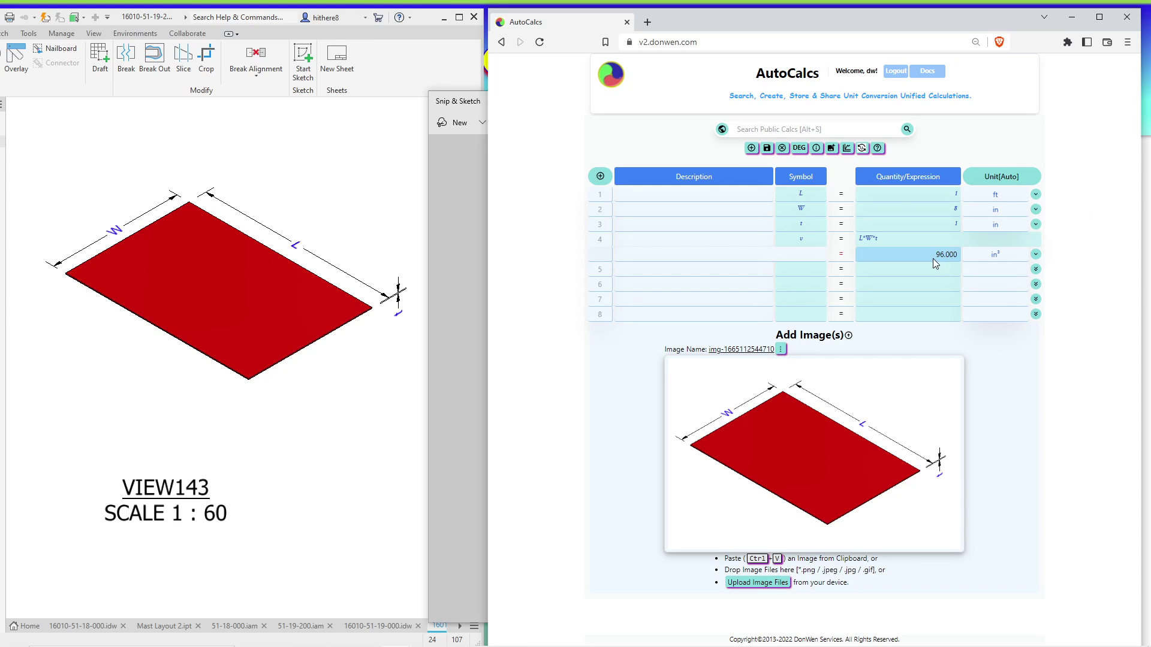
drag(932, 253, 953, 257)
Change width W from 8 to 12 and show length L as 12.000 in, giving 144.000 in³
click(1002, 207)
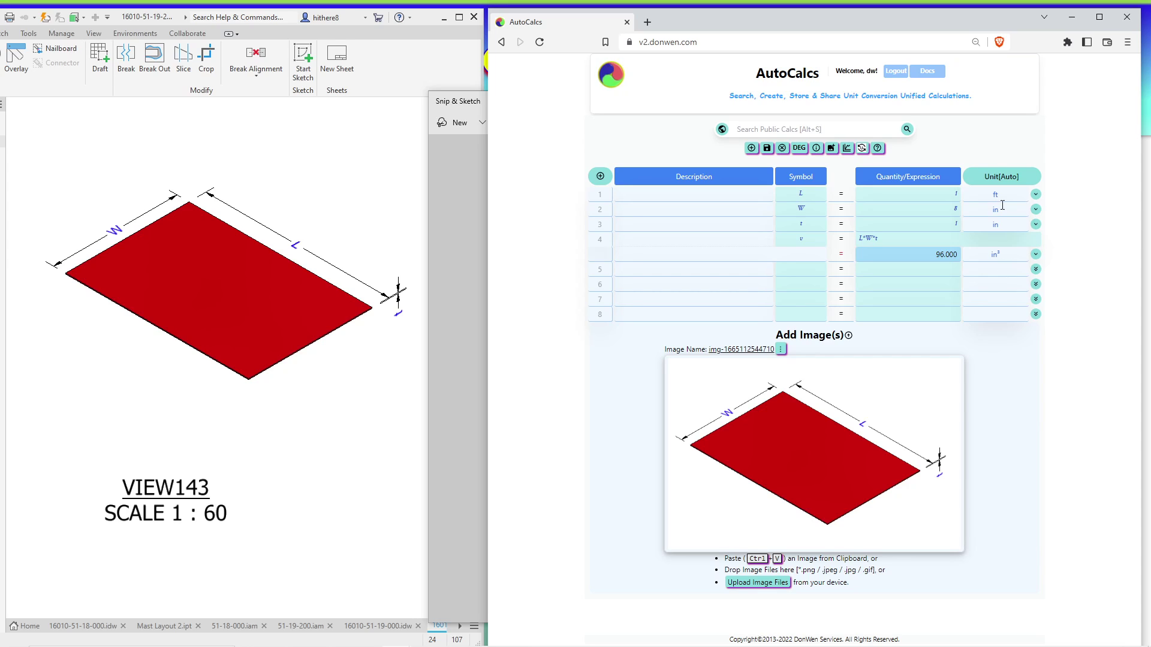
click(954, 209)
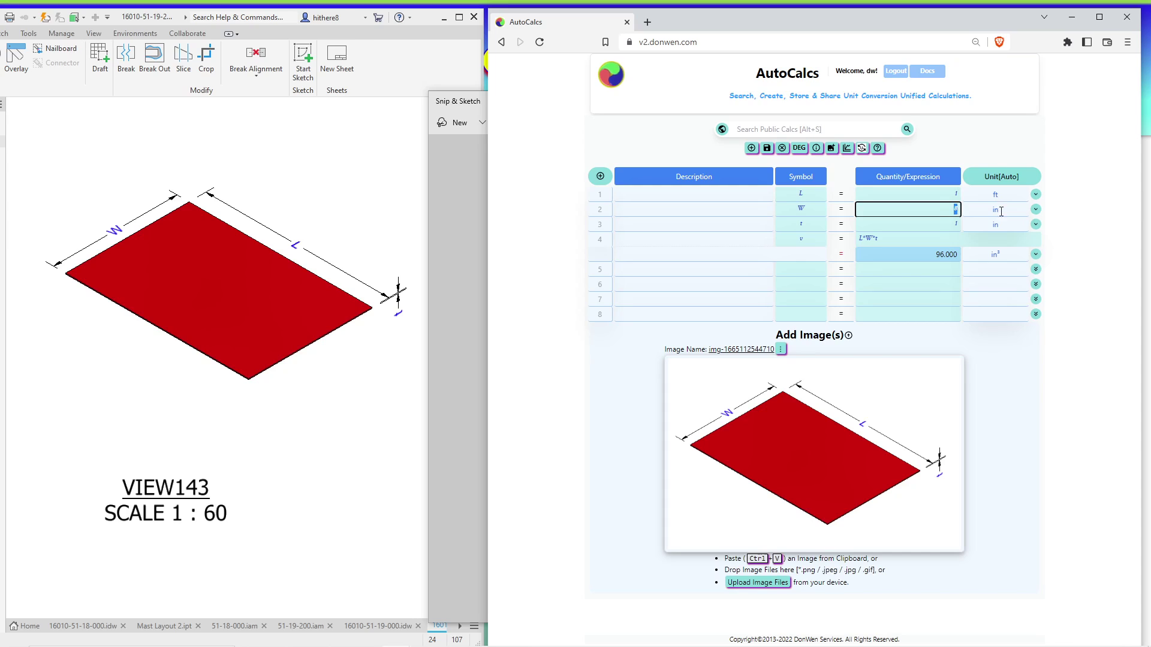
text(12)
click(1096, 205)
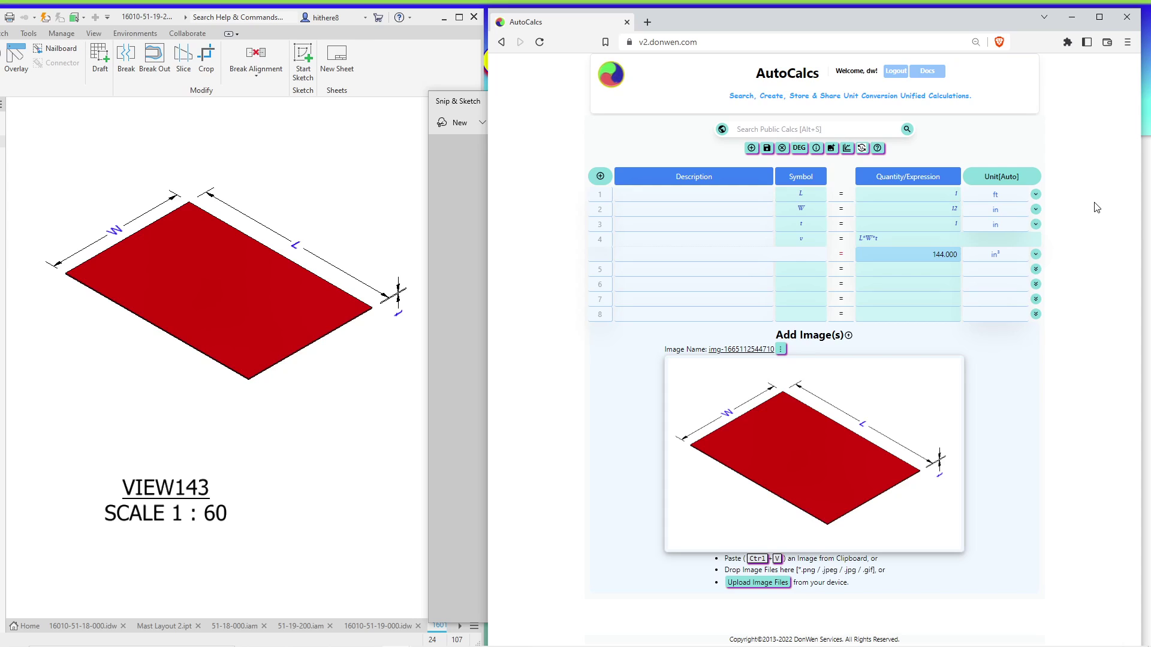
click(973, 192)
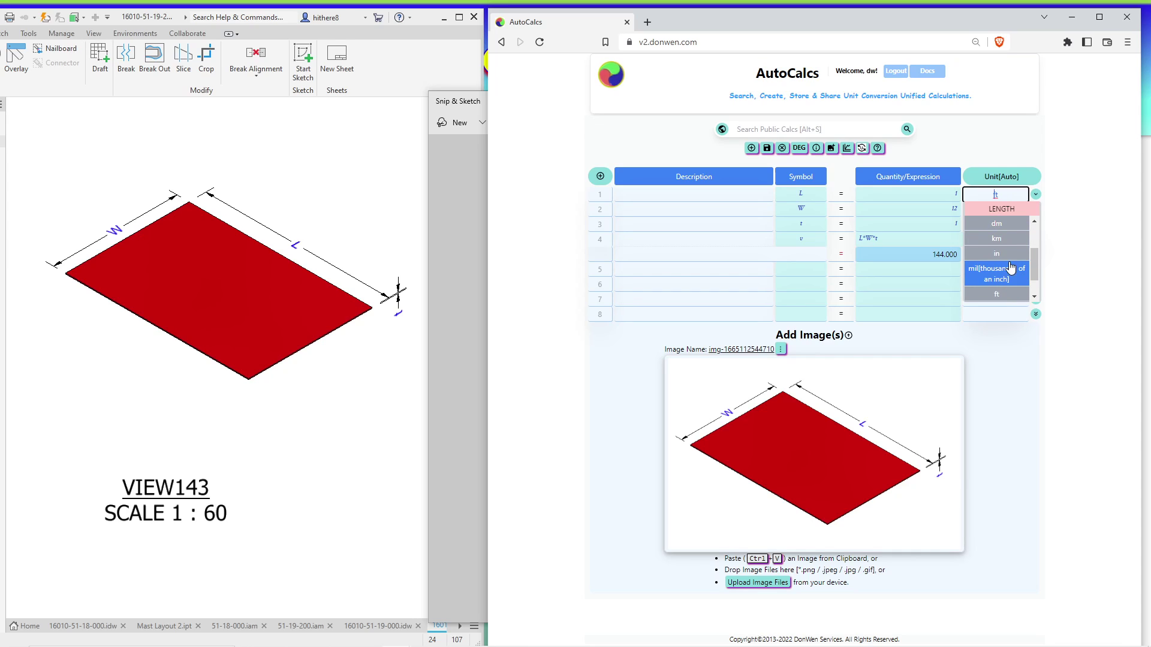
click(1013, 253)
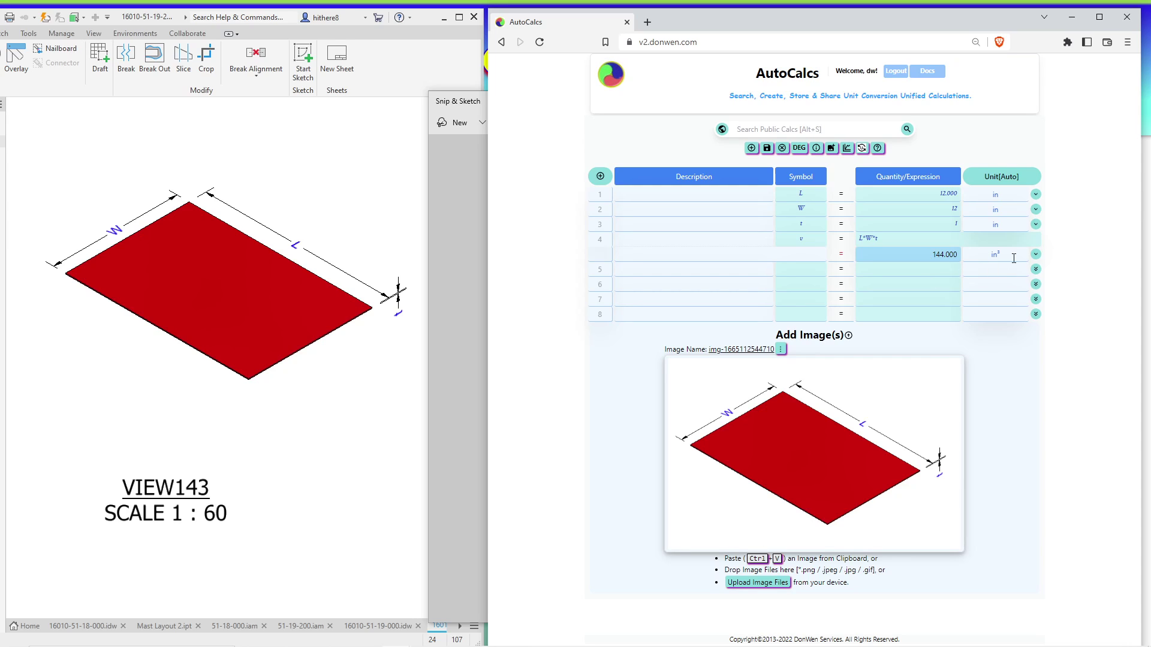
Switch the units of length L and width W to feet
click(995, 194)
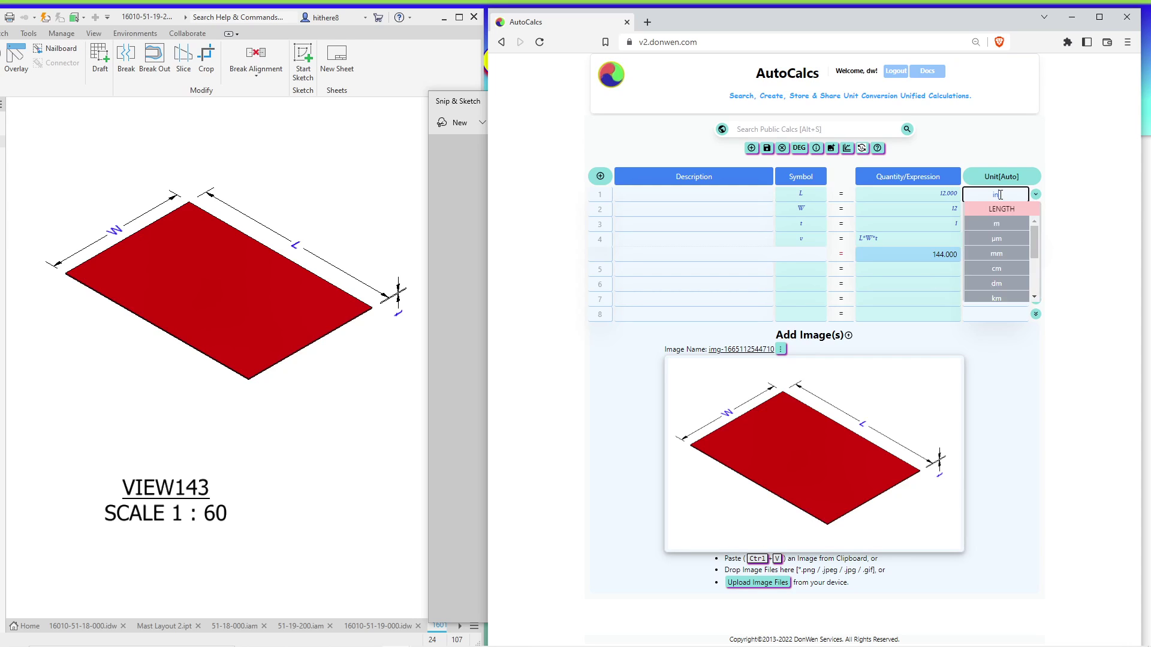
click(1004, 293)
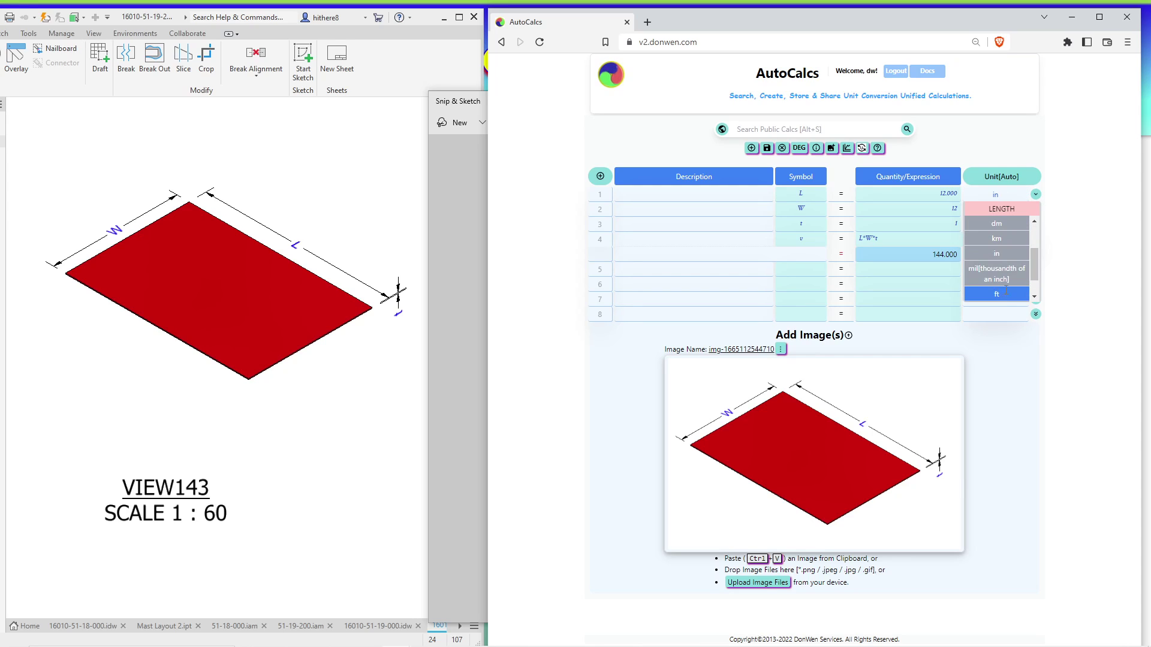
click(1004, 208)
scroll(1000, 281, down, 3)
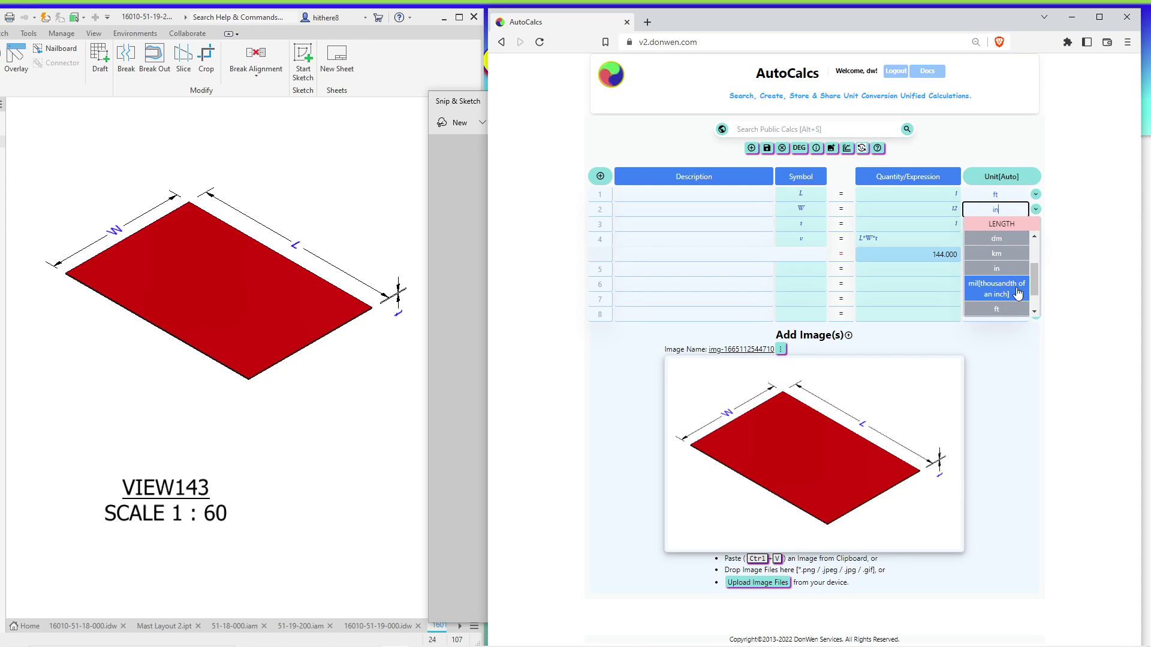
click(1005, 309)
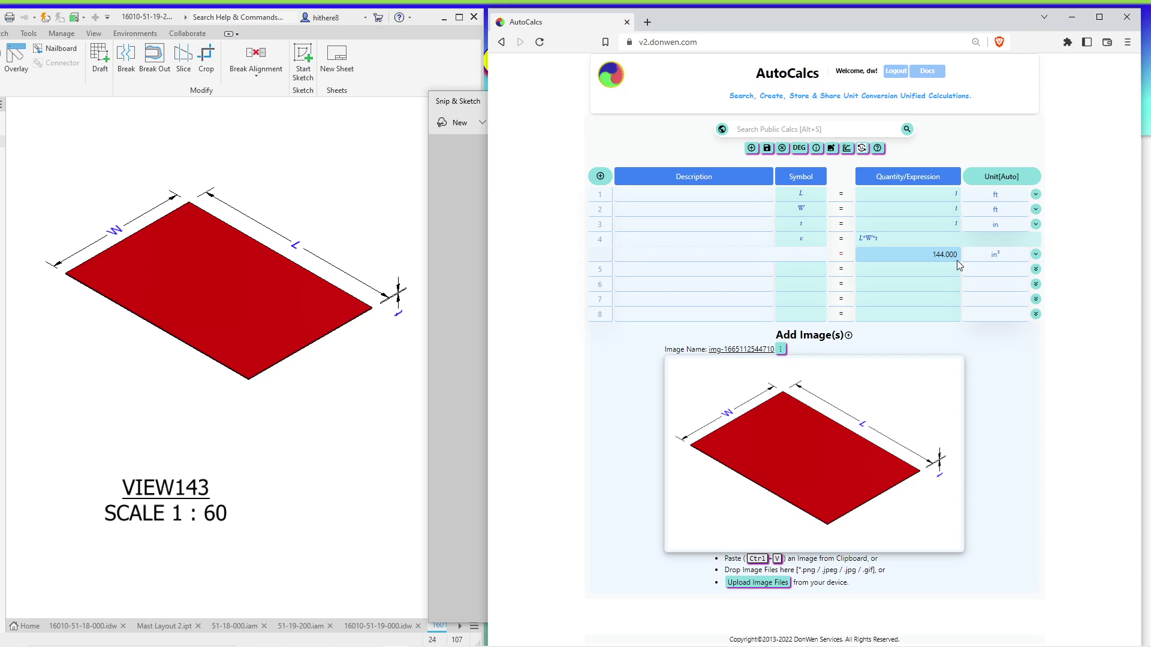
Set length L to 2 ft, recalculating the volume to 288.000 in³
click(955, 193)
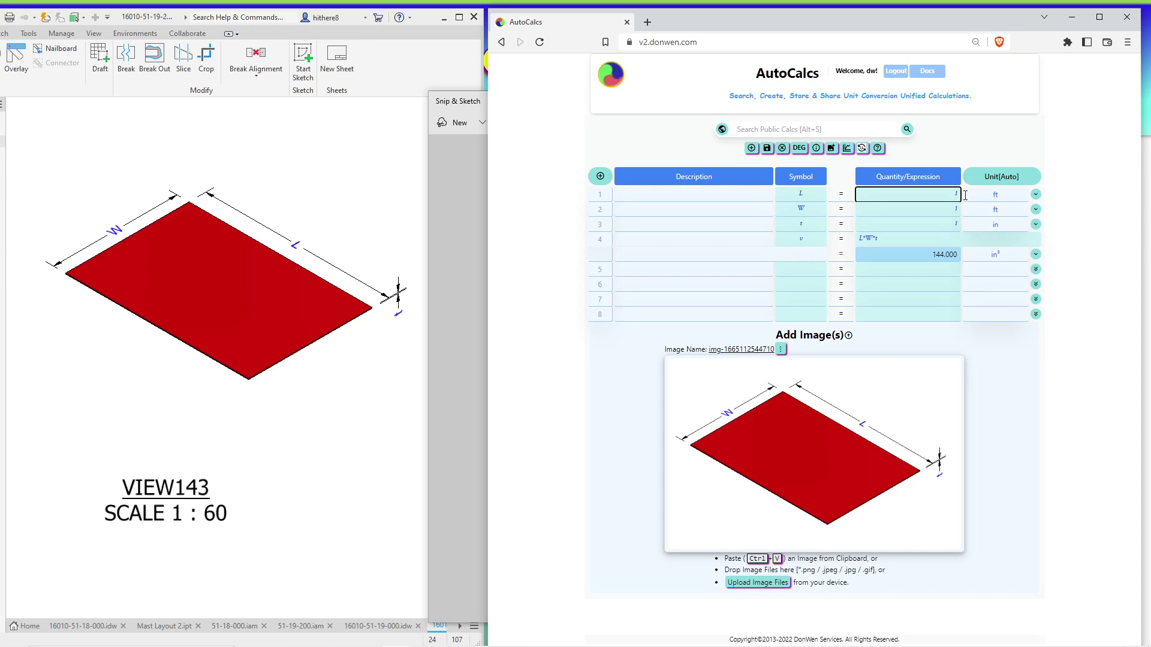
text(2)
click(1077, 254)
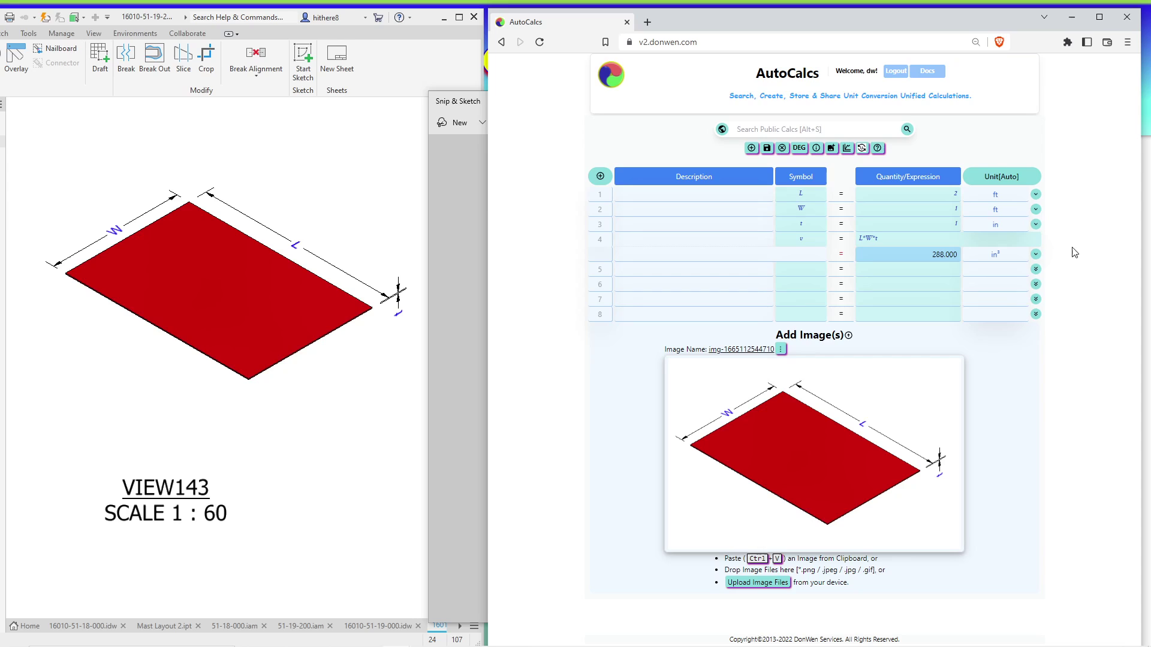
Change the volume result's unit to ft³ (0.167), then to mm³ (4719474.432)
click(1007, 254)
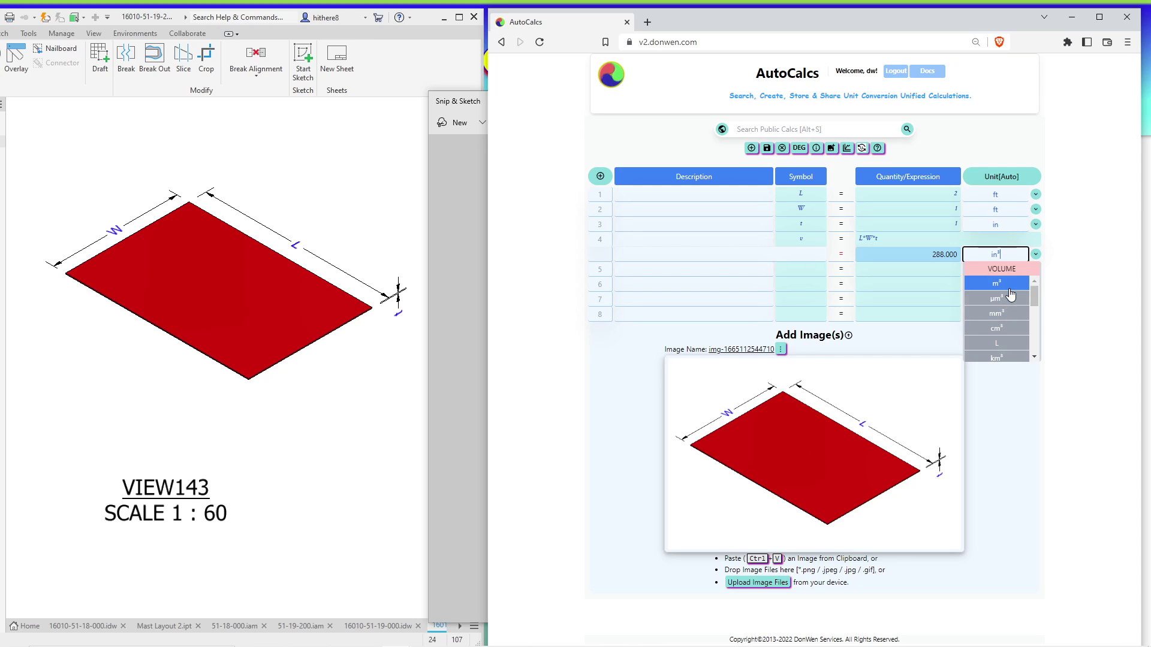
click(1002, 254)
click(1007, 254)
scroll(1012, 324, down, 2)
click(1010, 332)
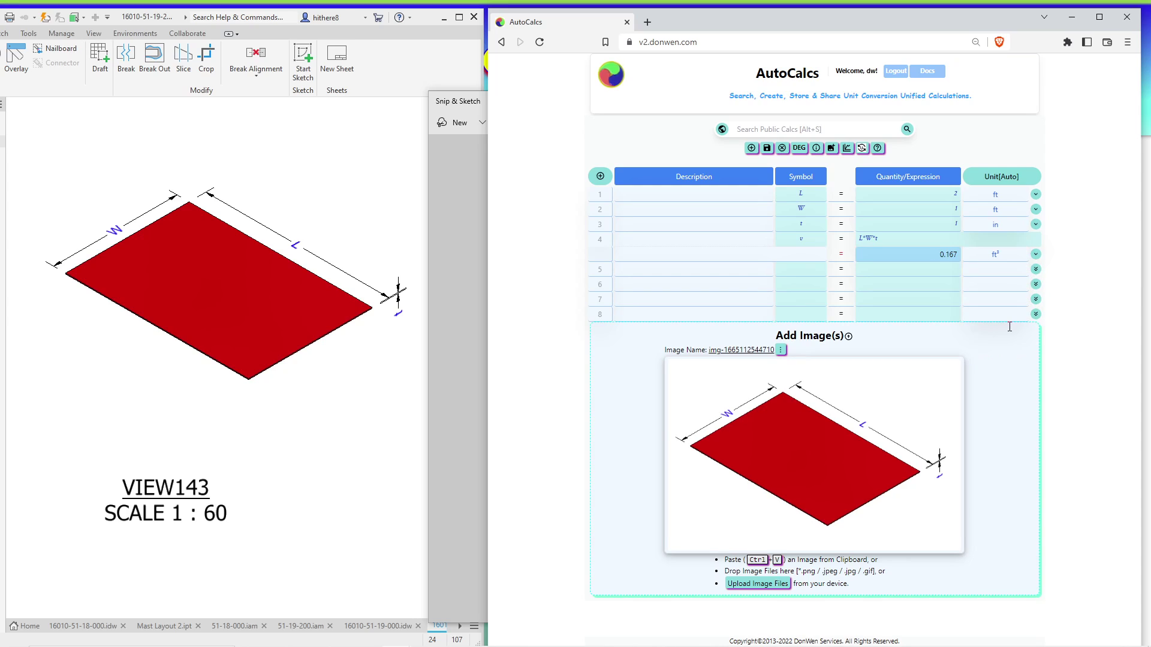
click(1008, 256)
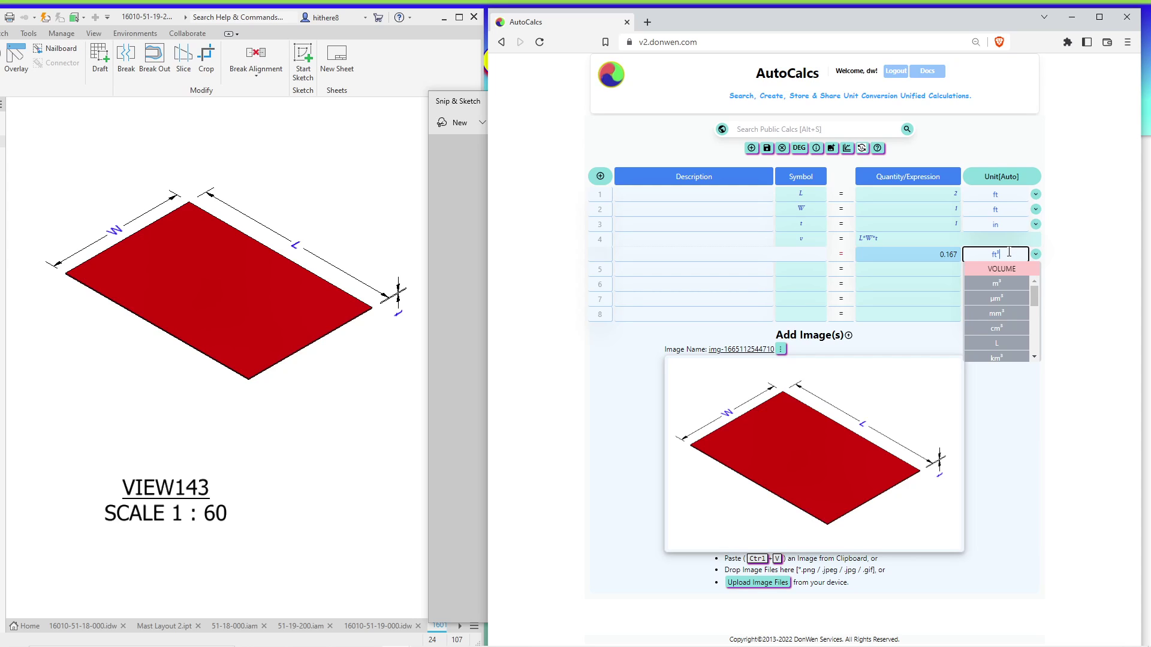
click(1008, 314)
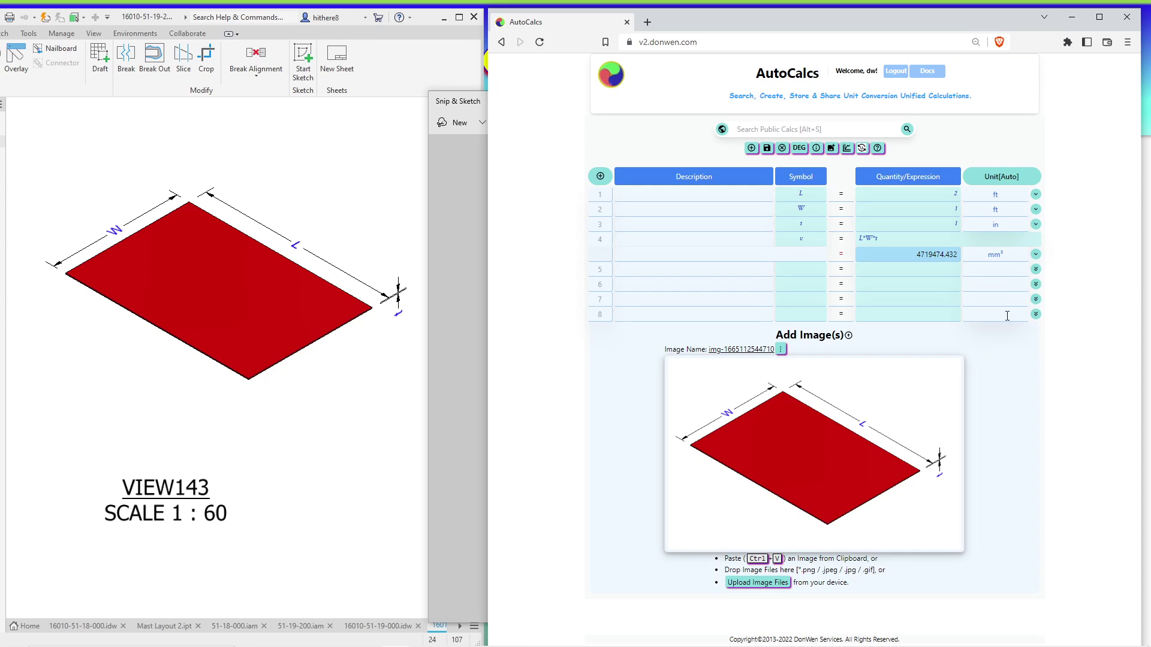
click(1010, 256)
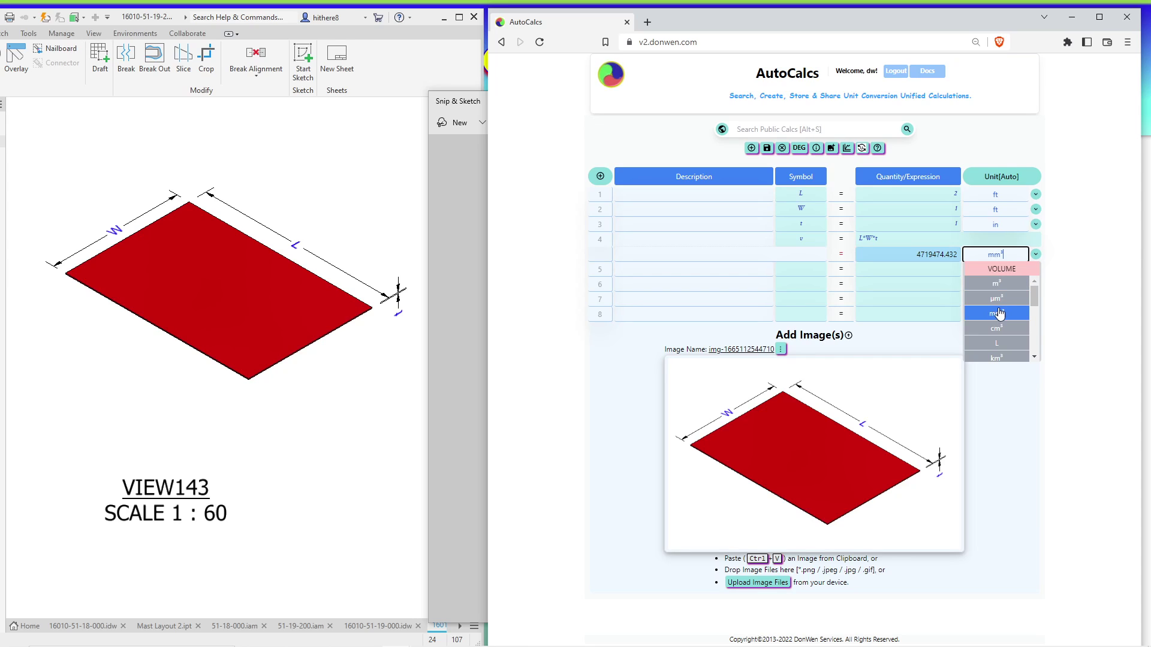
click(1118, 238)
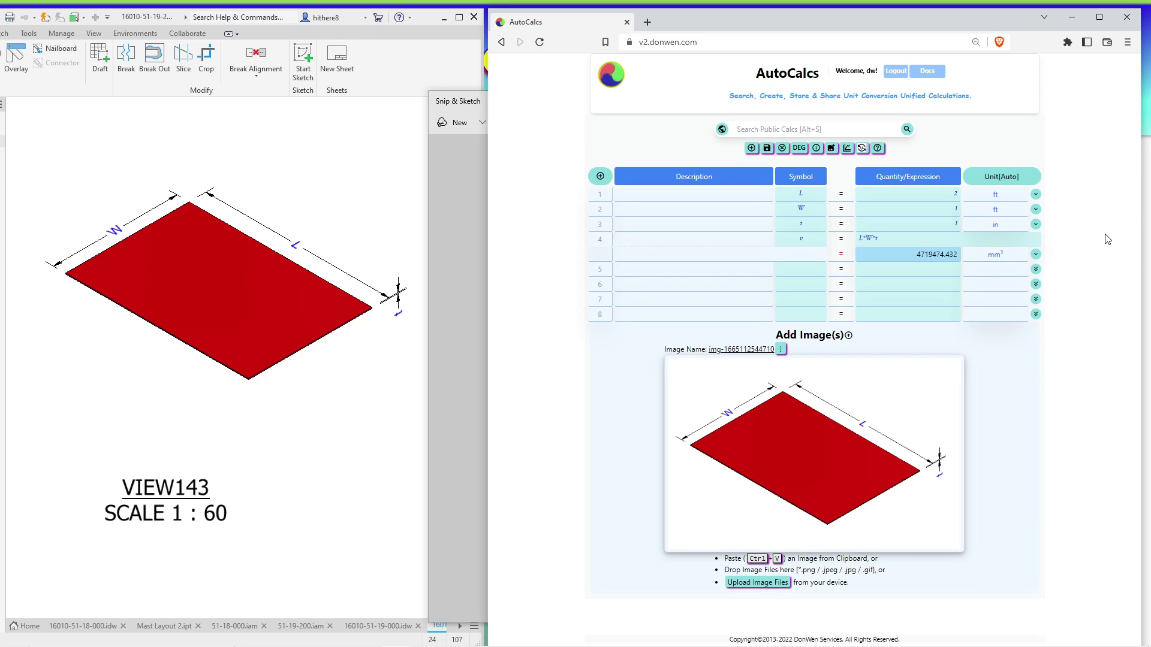
Add row 5 as density r = 7800 with unit kg/m³
click(798, 273)
click(944, 268)
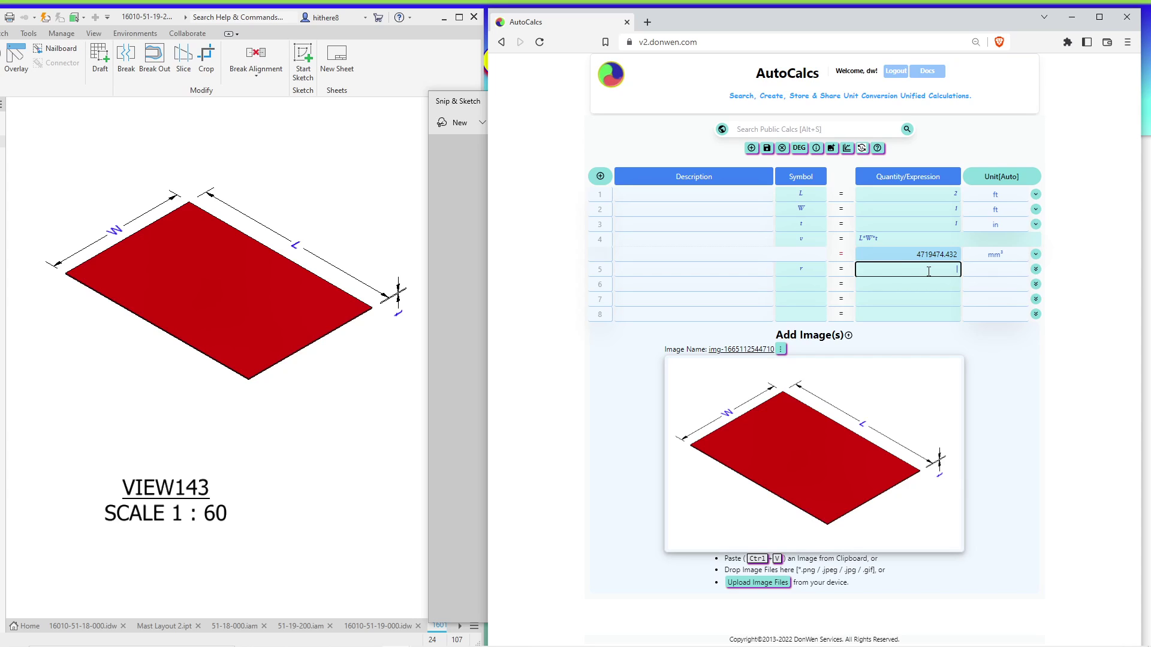
text(00)
key(Return)
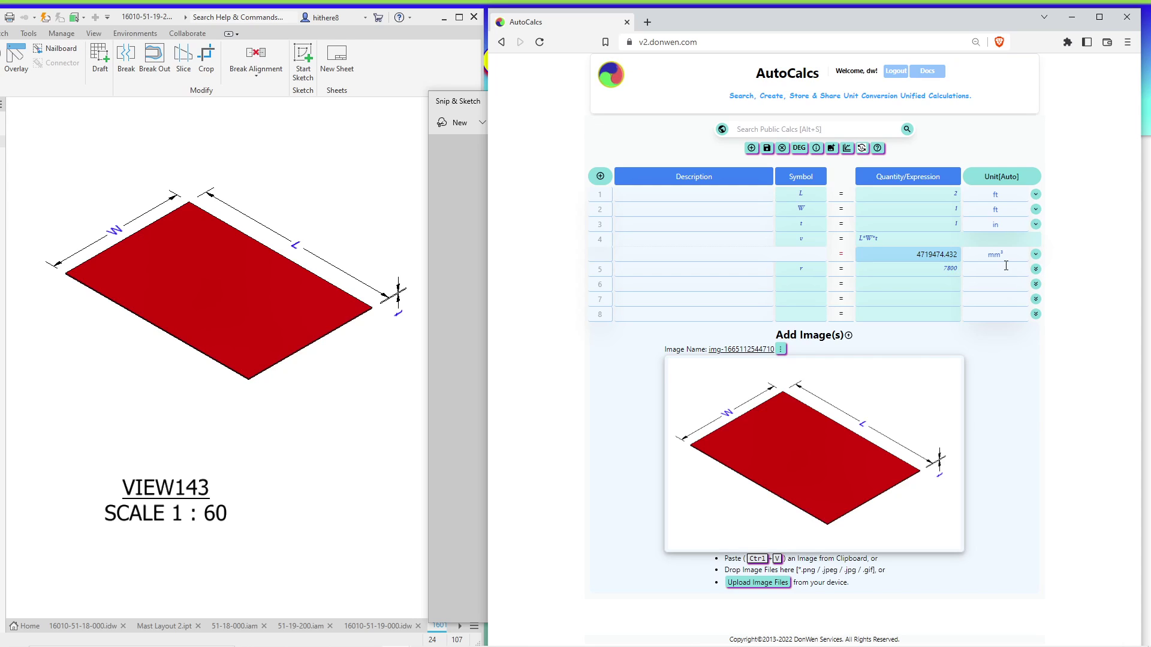
click(1006, 267)
text(kg)
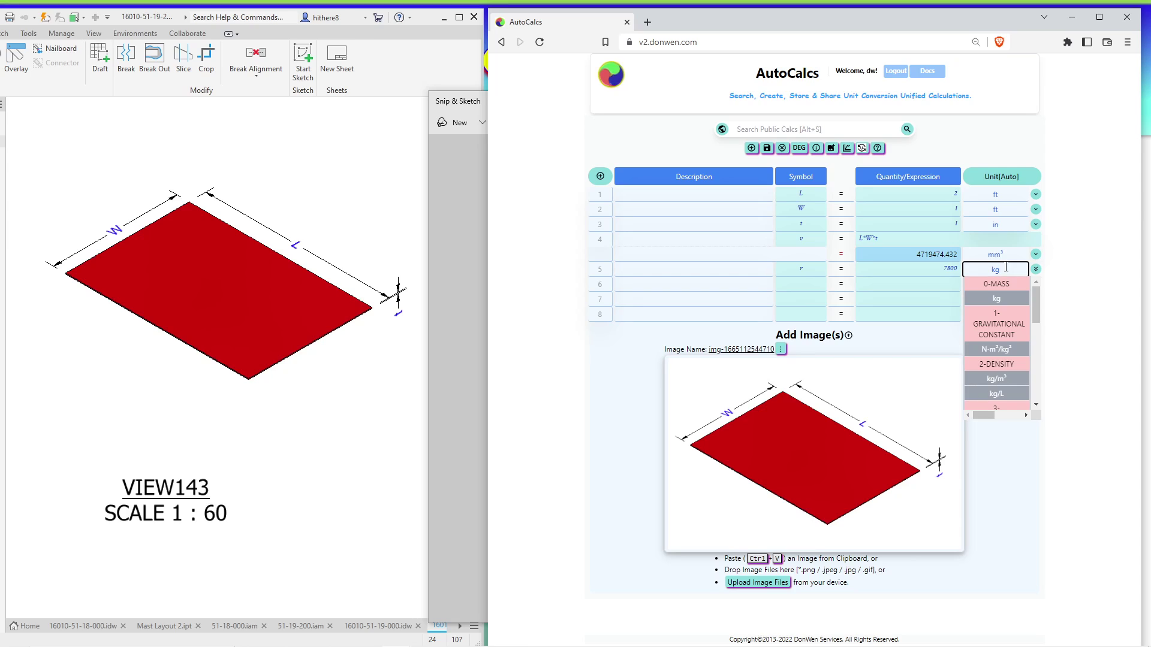
text(/m)
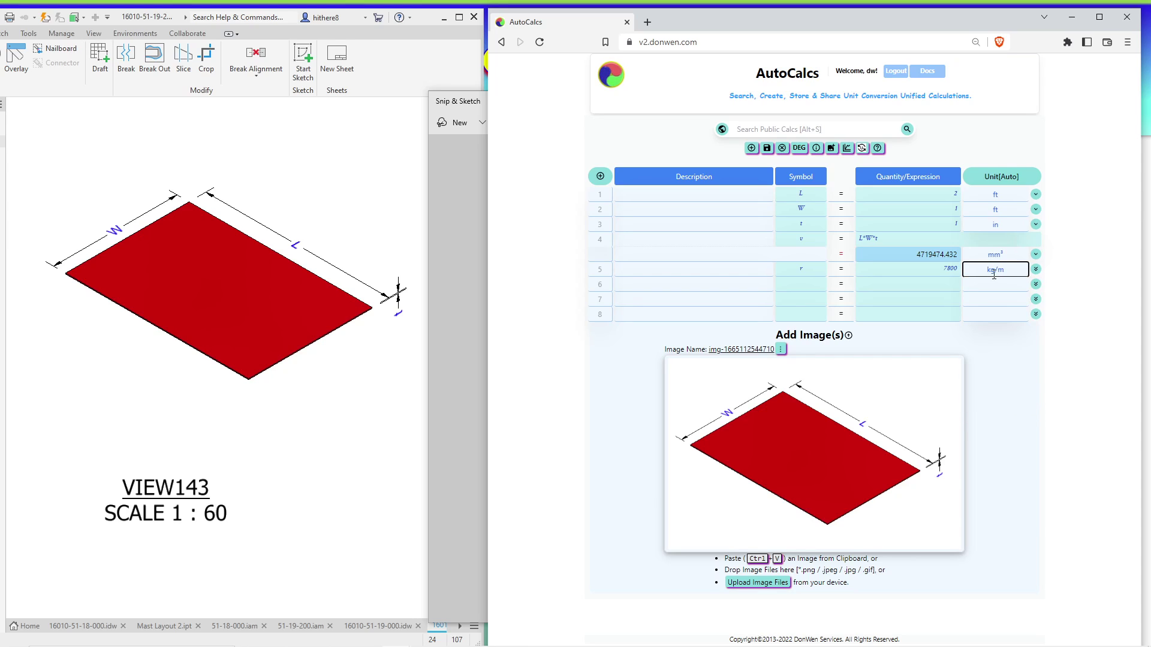
click(1007, 299)
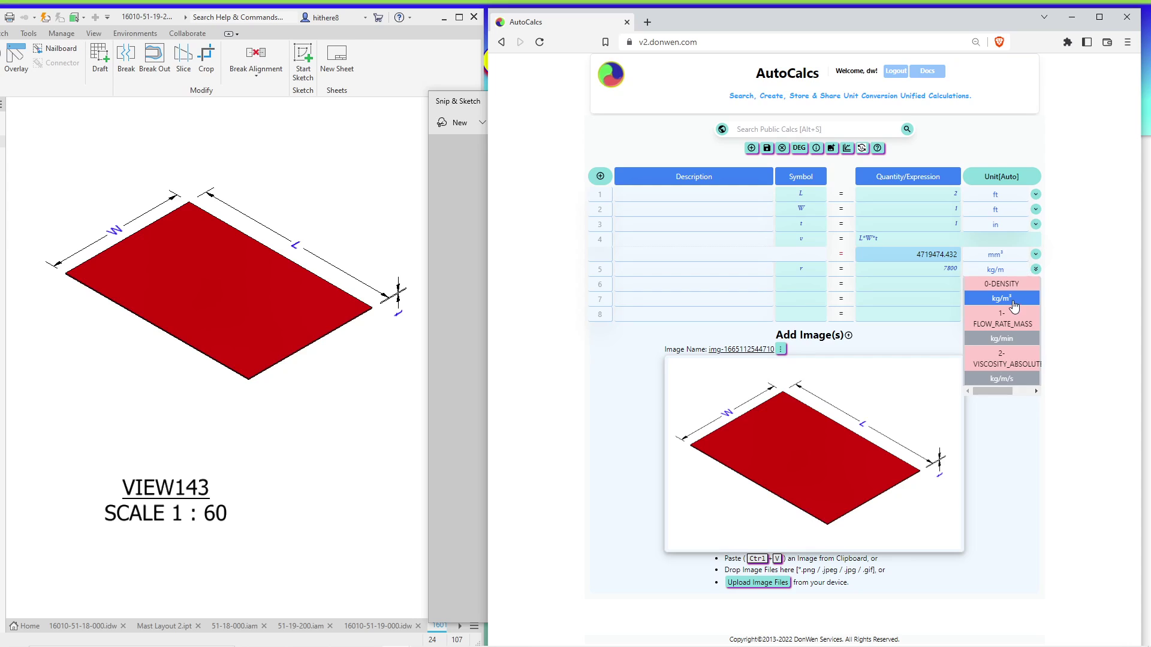
Add row 6 as mass m = r*v, evaluating to 36.812
click(951, 285)
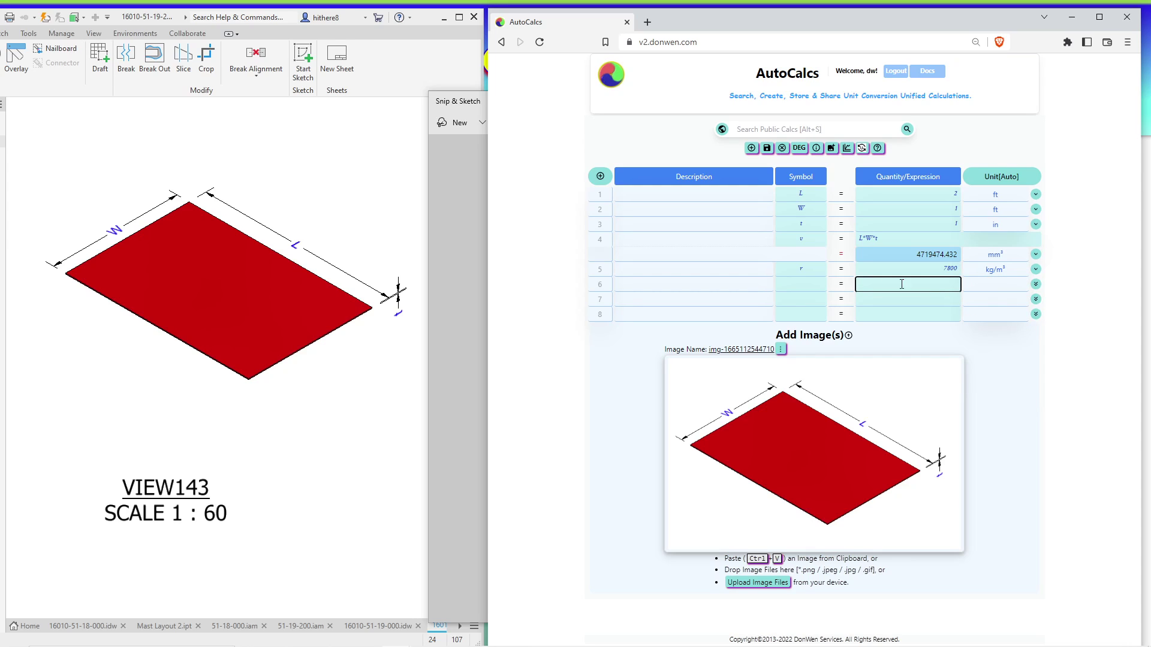
click(820, 283)
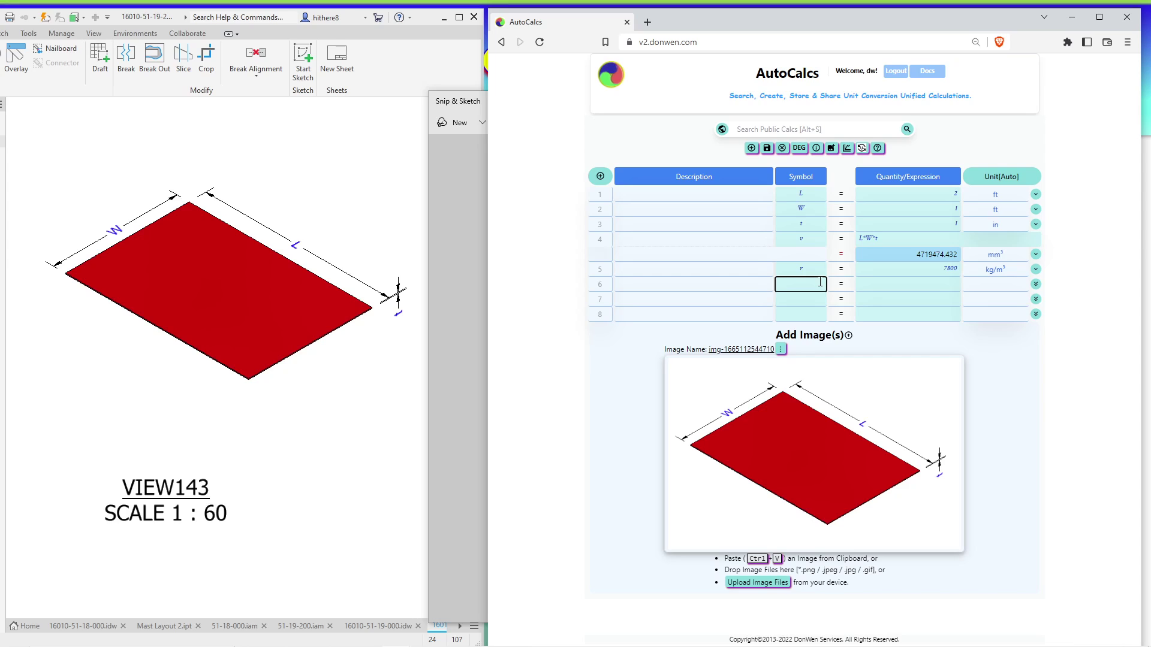
click(898, 283)
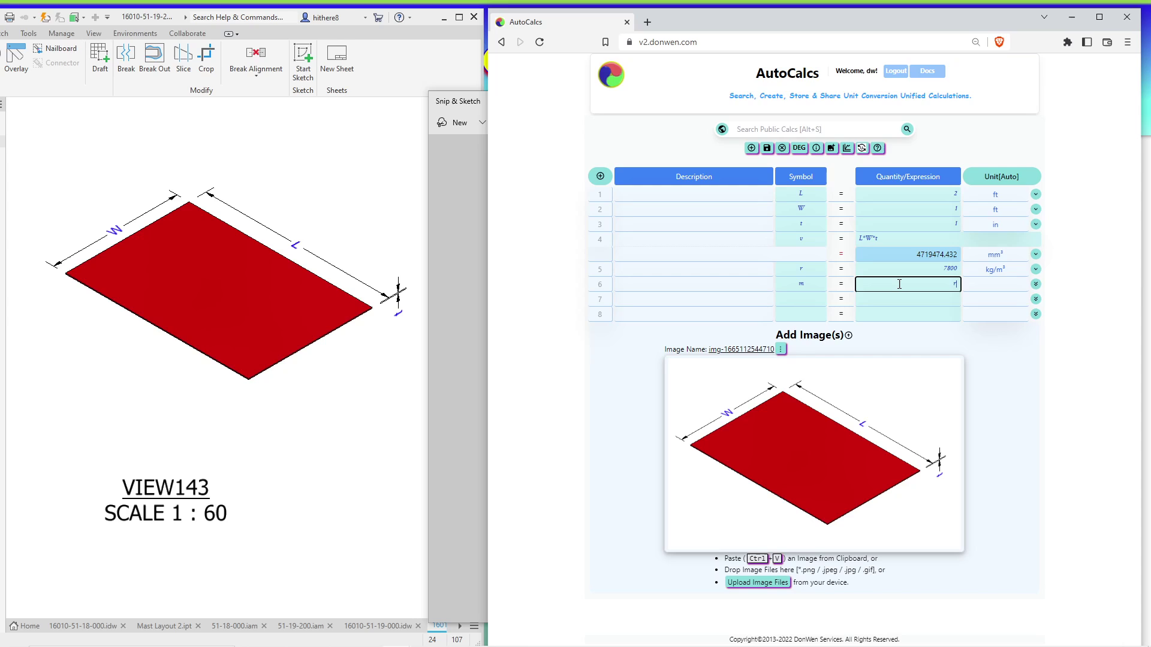
text(r*v)
key(Return)
click(988, 300)
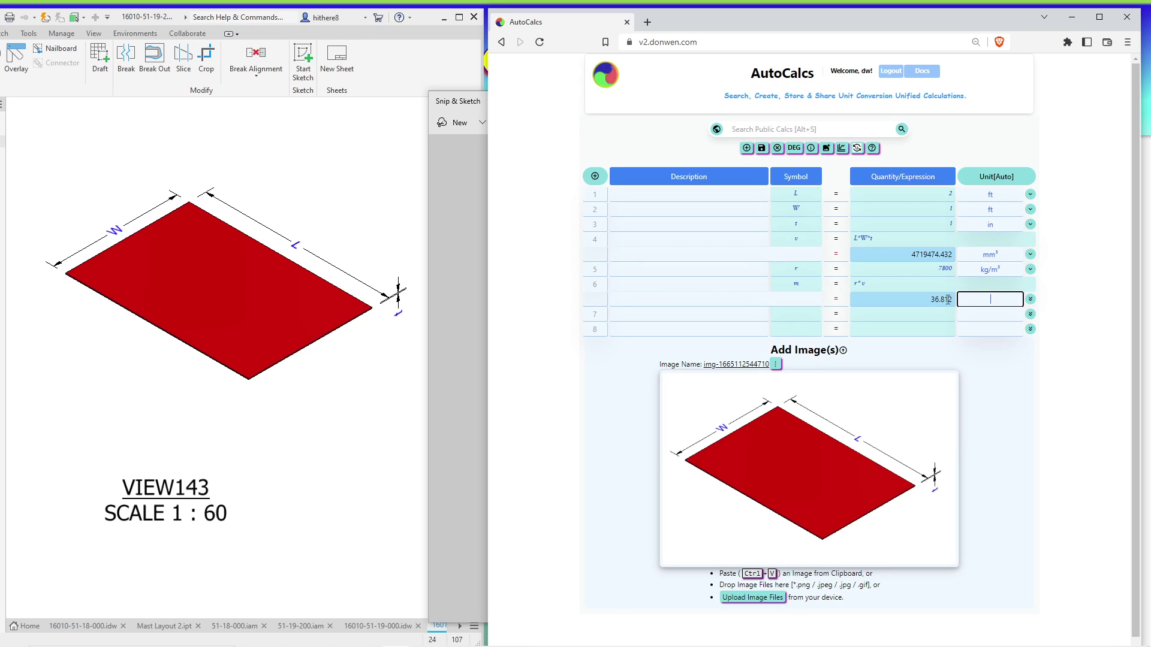
Set the mass result's unit to lbm, reading 36.812 lbm
click(998, 298)
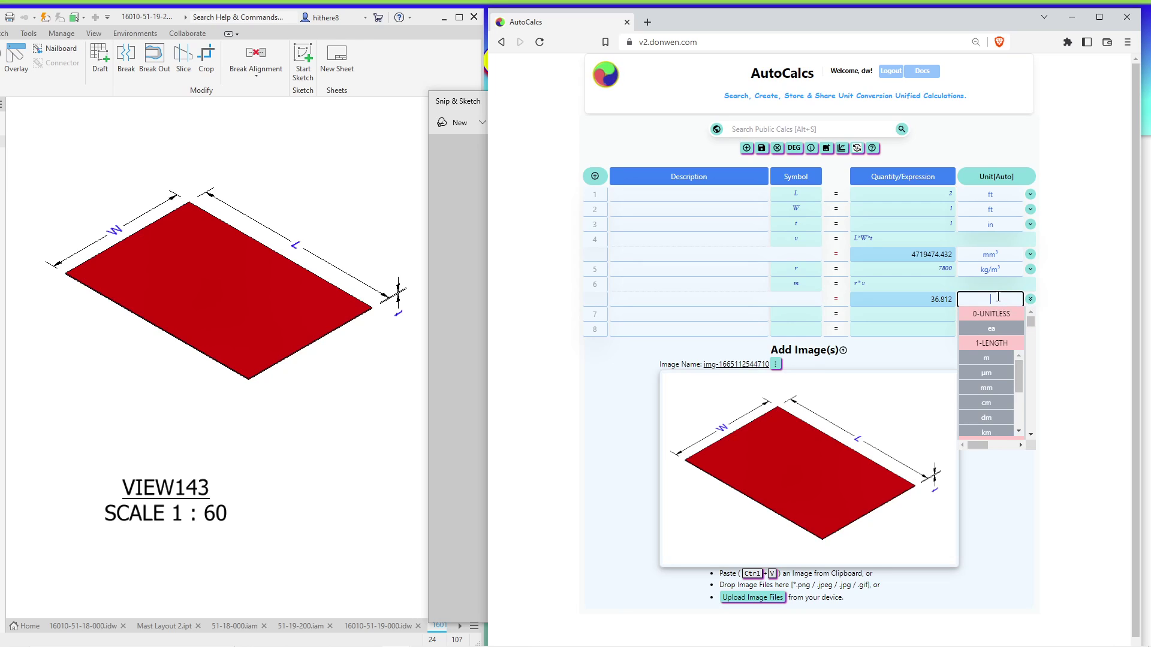
click(996, 298)
text(l)
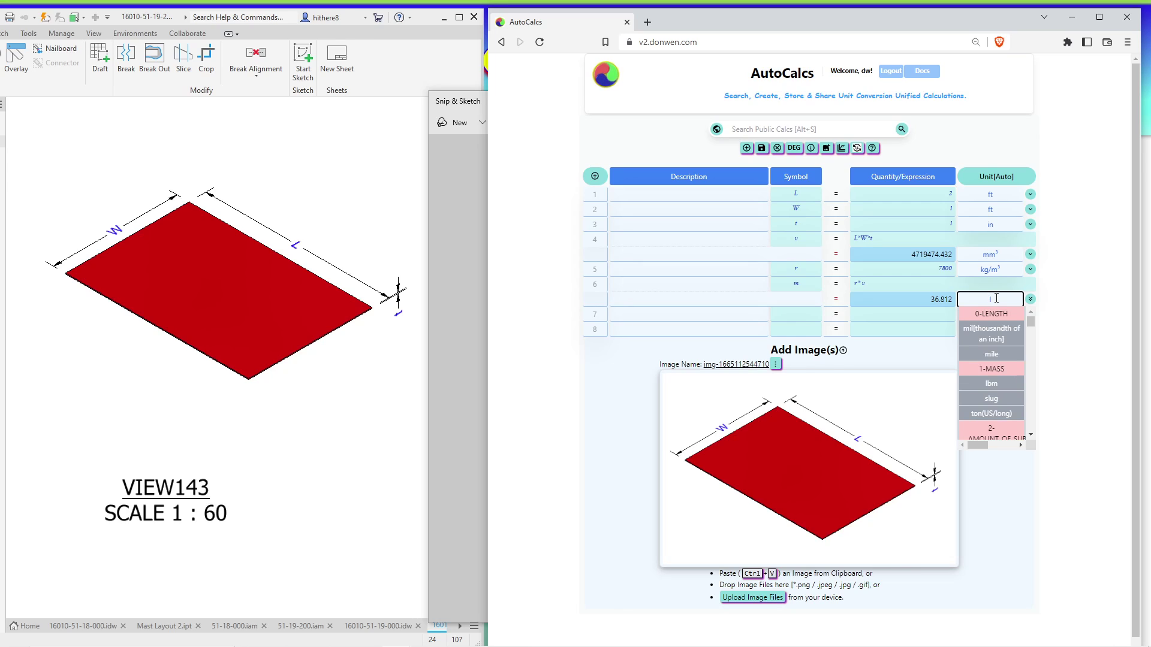
text(b)
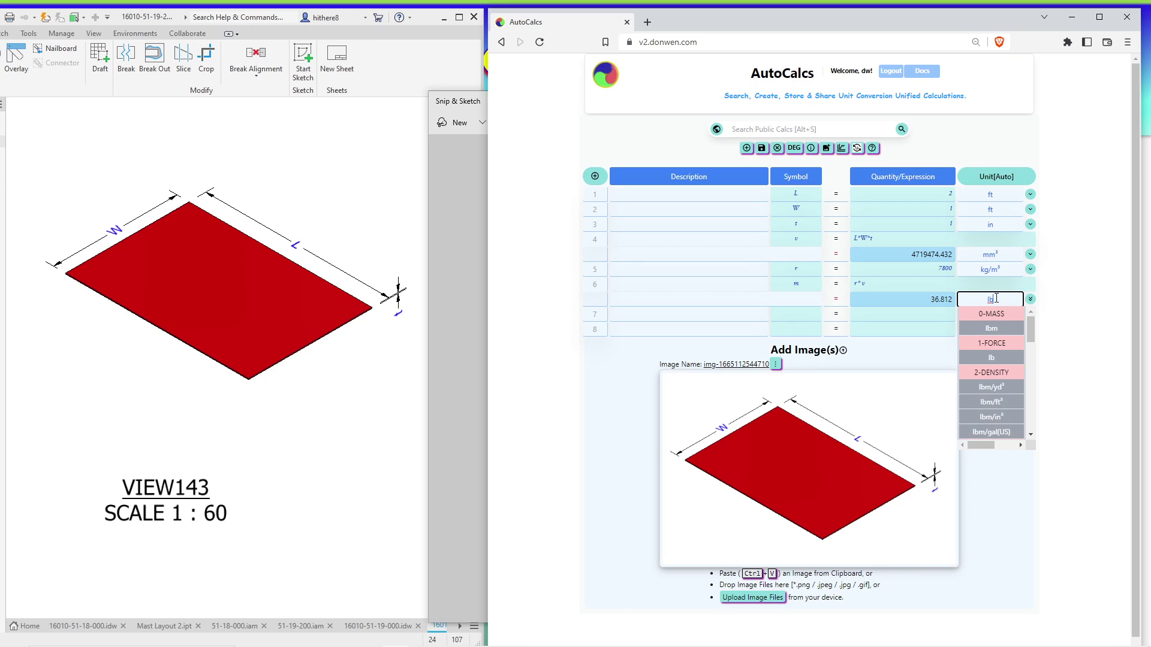
text(m)
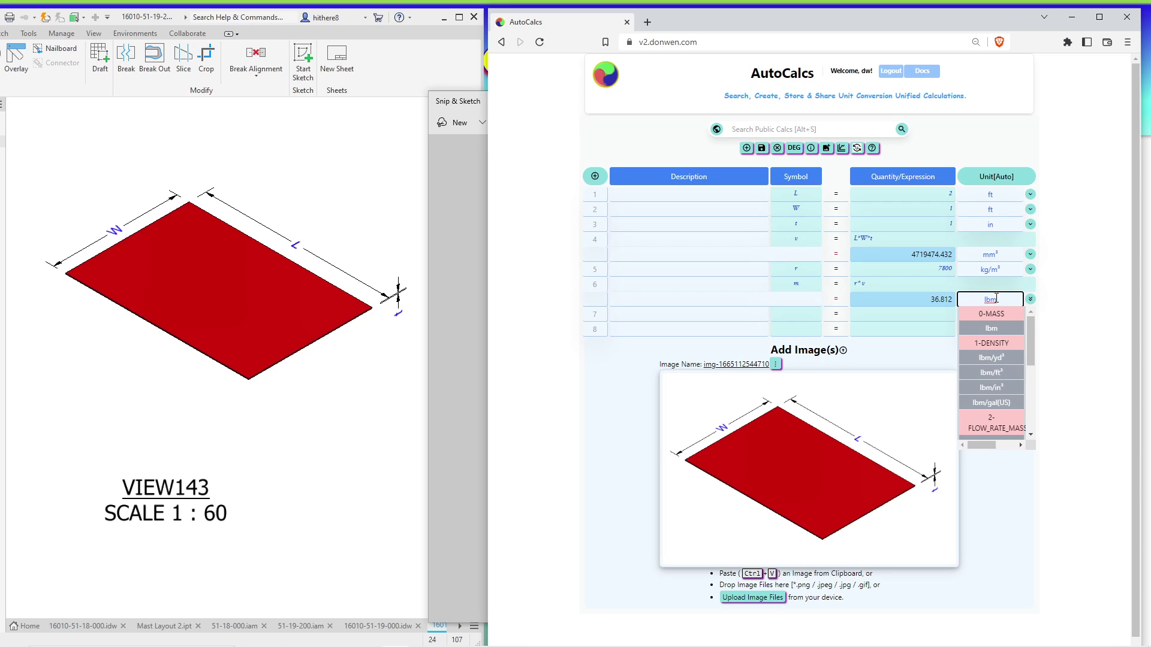
key(BackSpace)
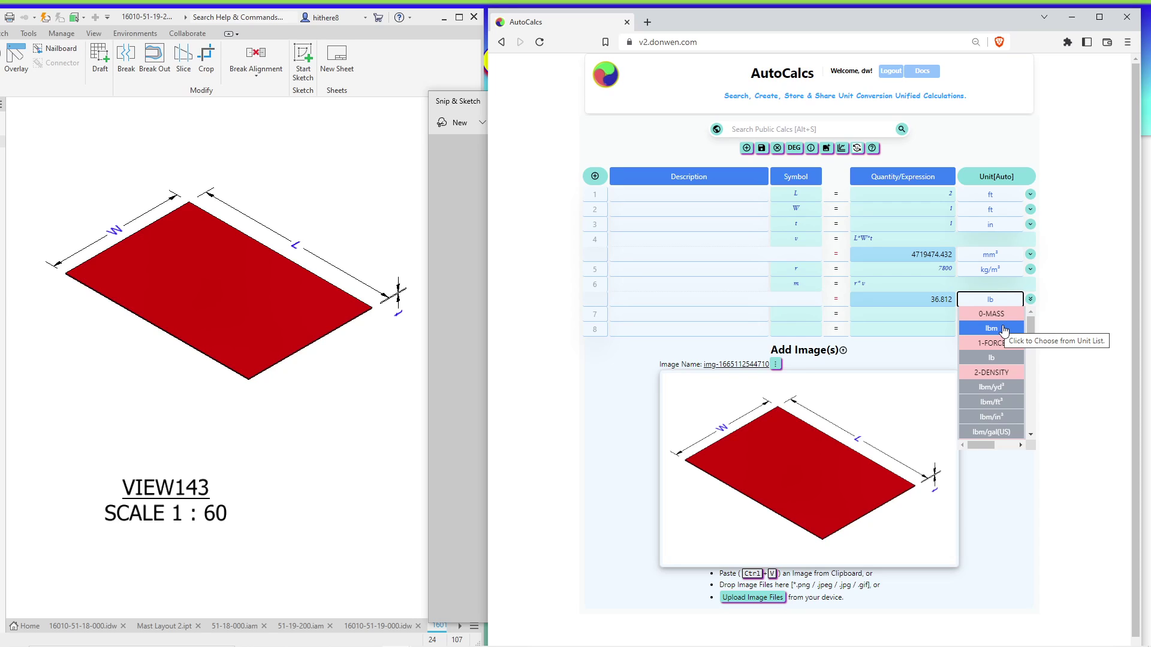
text(m)
click(1004, 331)
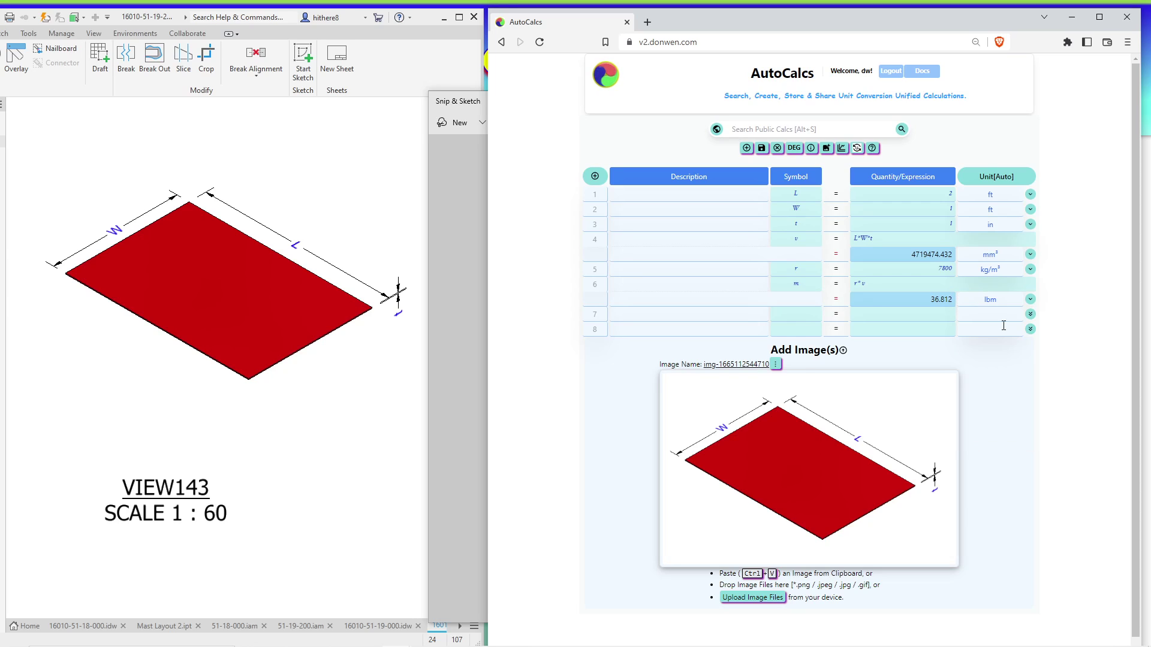
click(1000, 299)
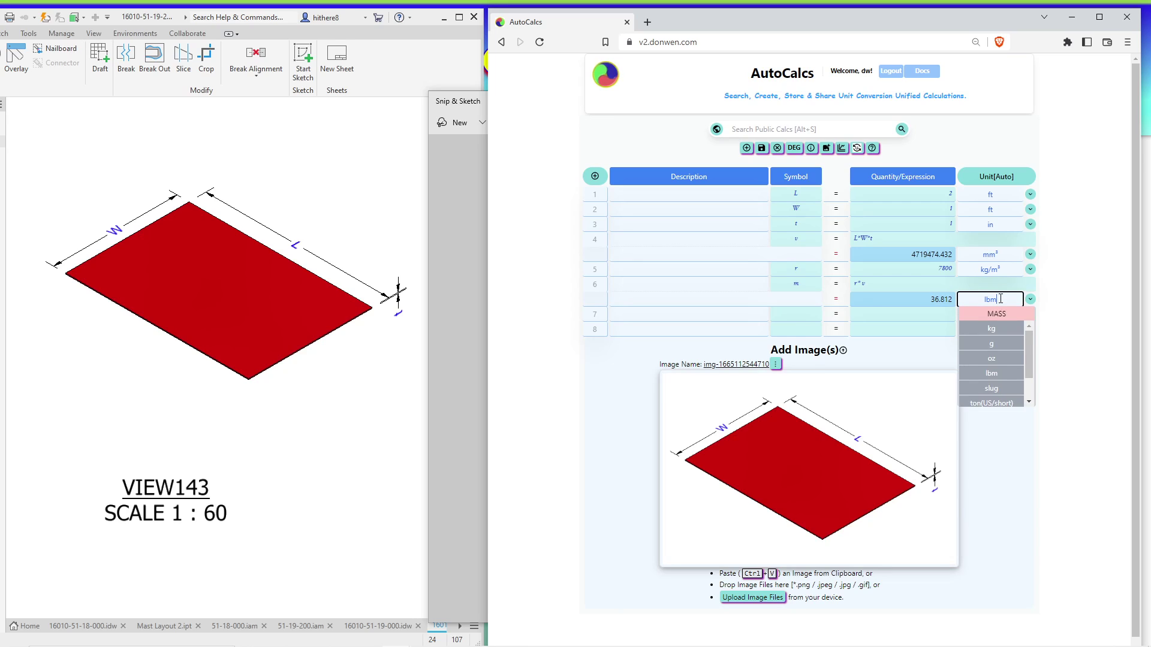
click(1075, 294)
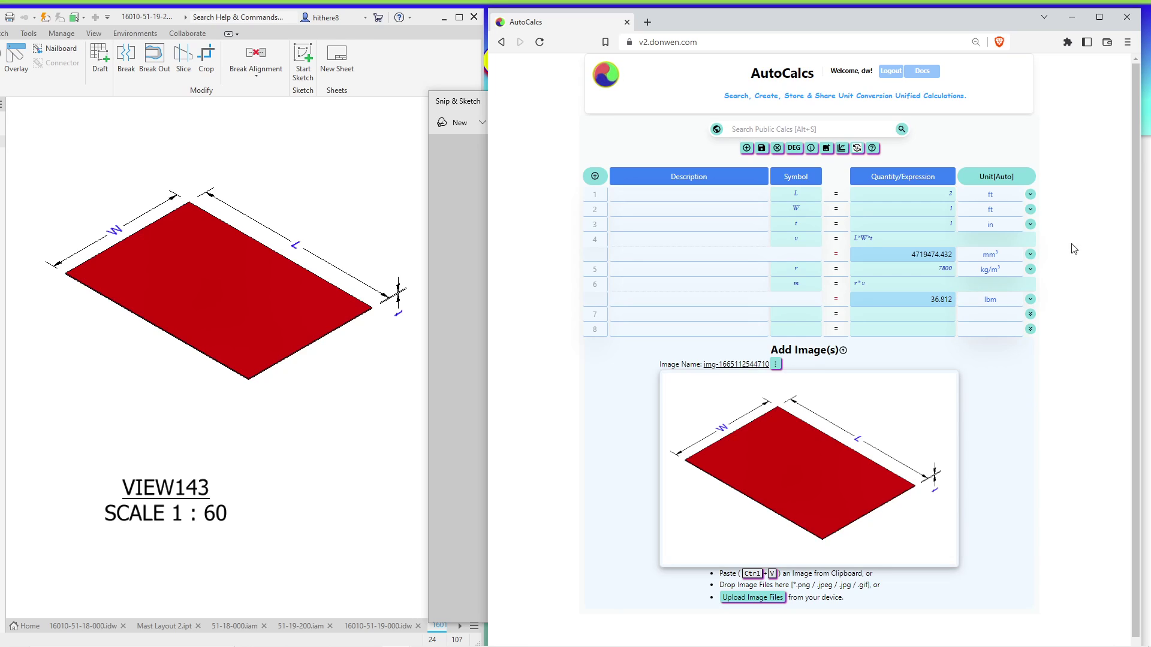
Dismiss the unit category alert and switch the mass unit to lbm (81.156)
click(1004, 300)
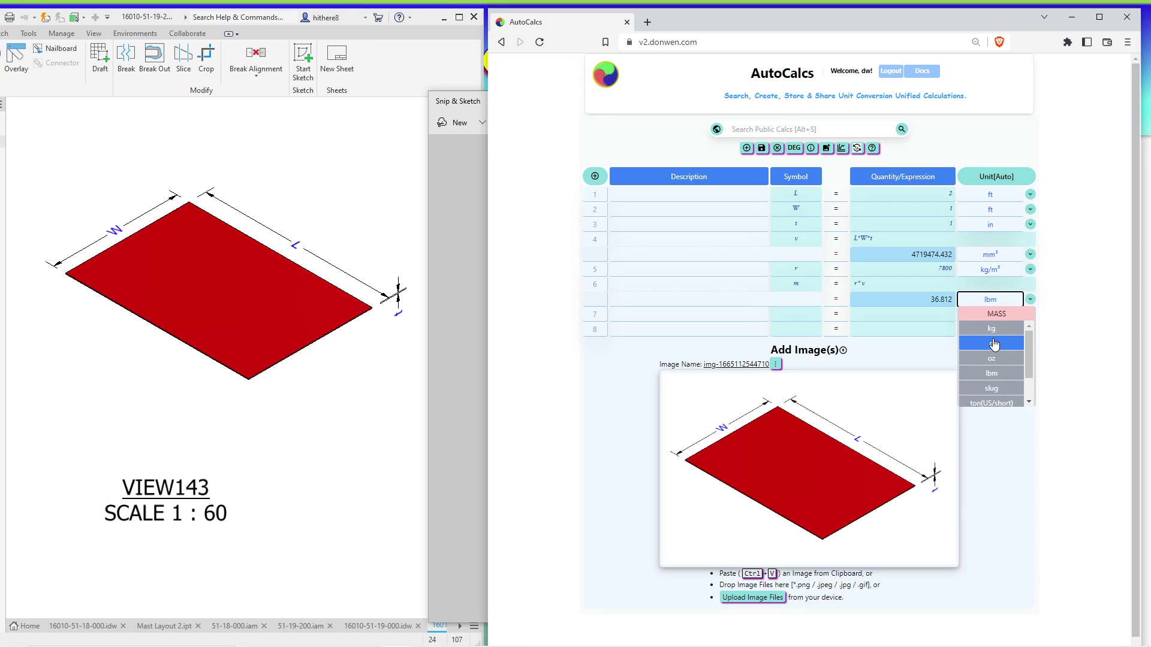
click(1003, 301)
click(1003, 300)
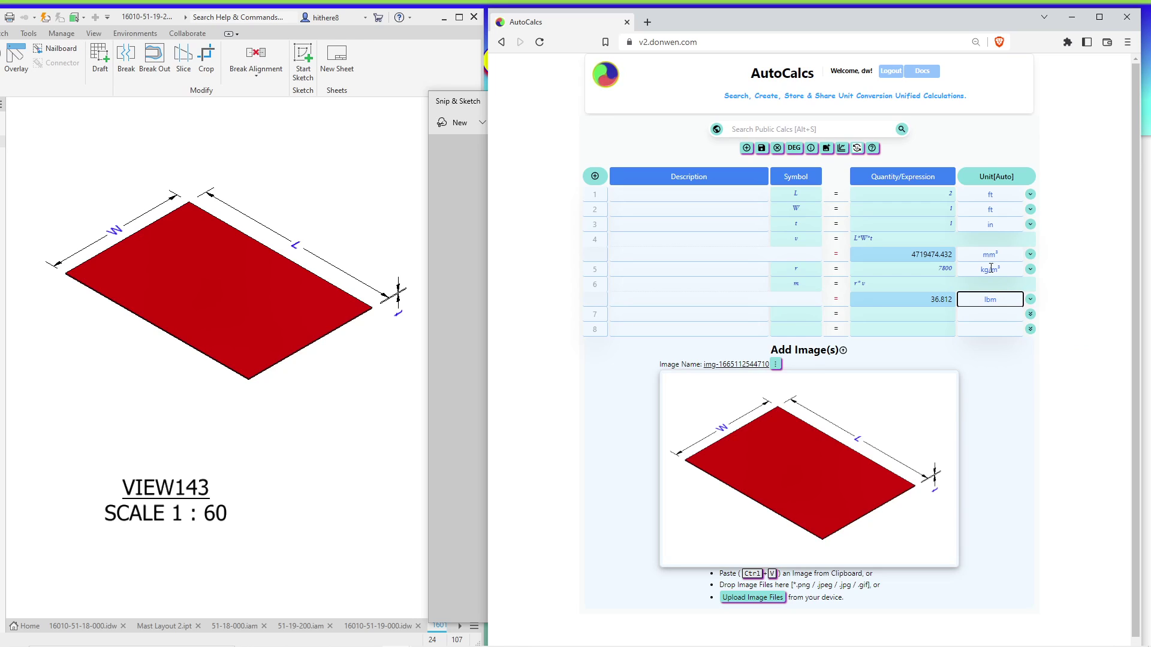
click(1002, 301)
click(998, 341)
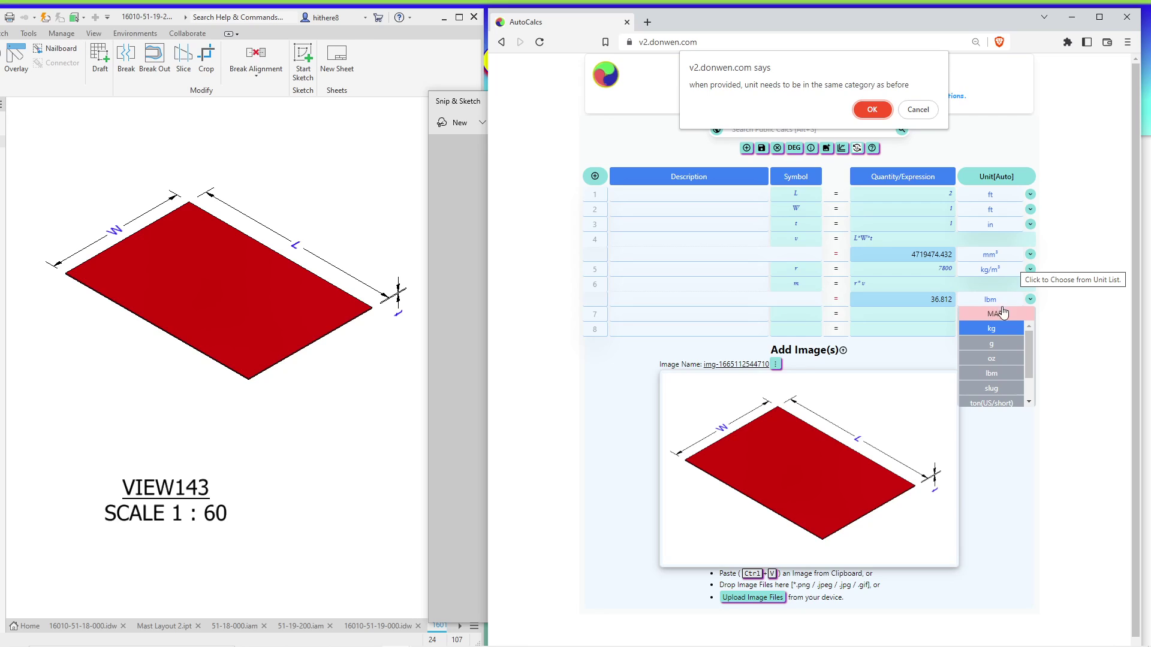
click(872, 111)
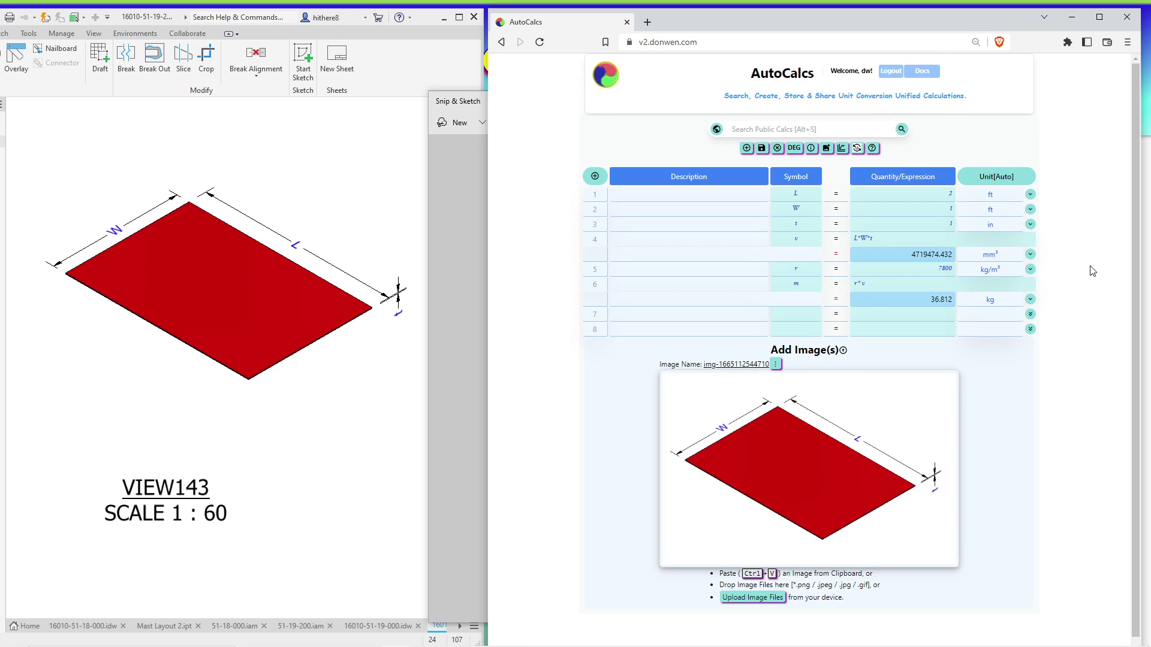
click(995, 303)
click(996, 301)
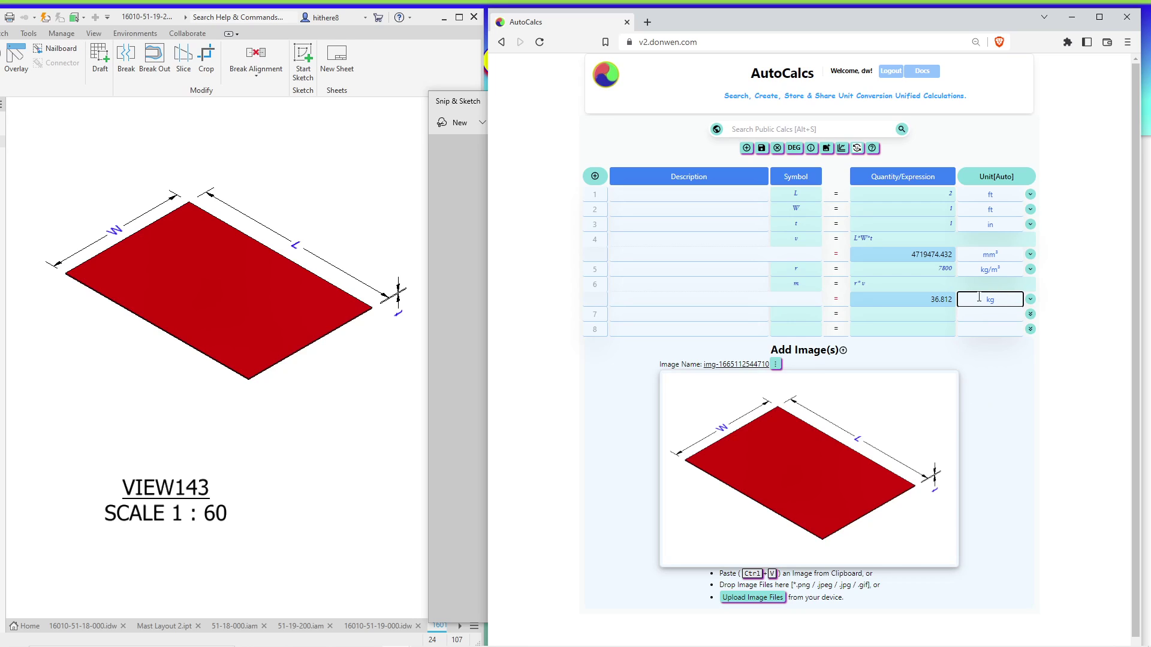
click(1001, 299)
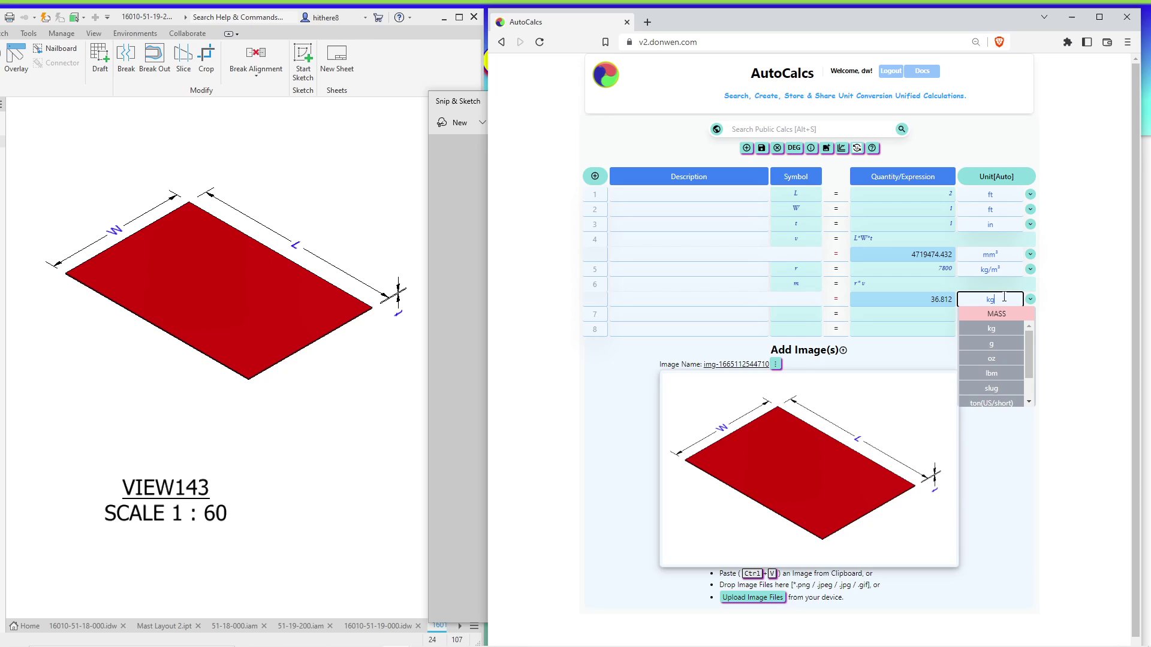
key(Down)
key(Down)
key(Down)
key(Return)
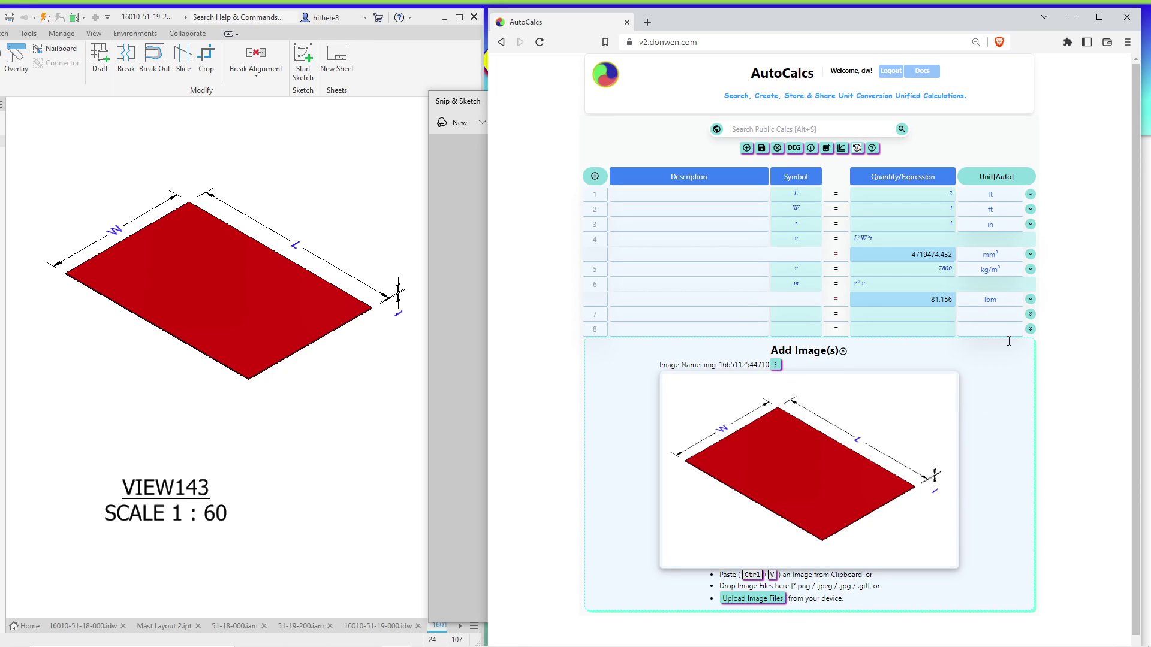
Convert the mass back to kg, then to grams, reading 36811.901 g
click(1008, 298)
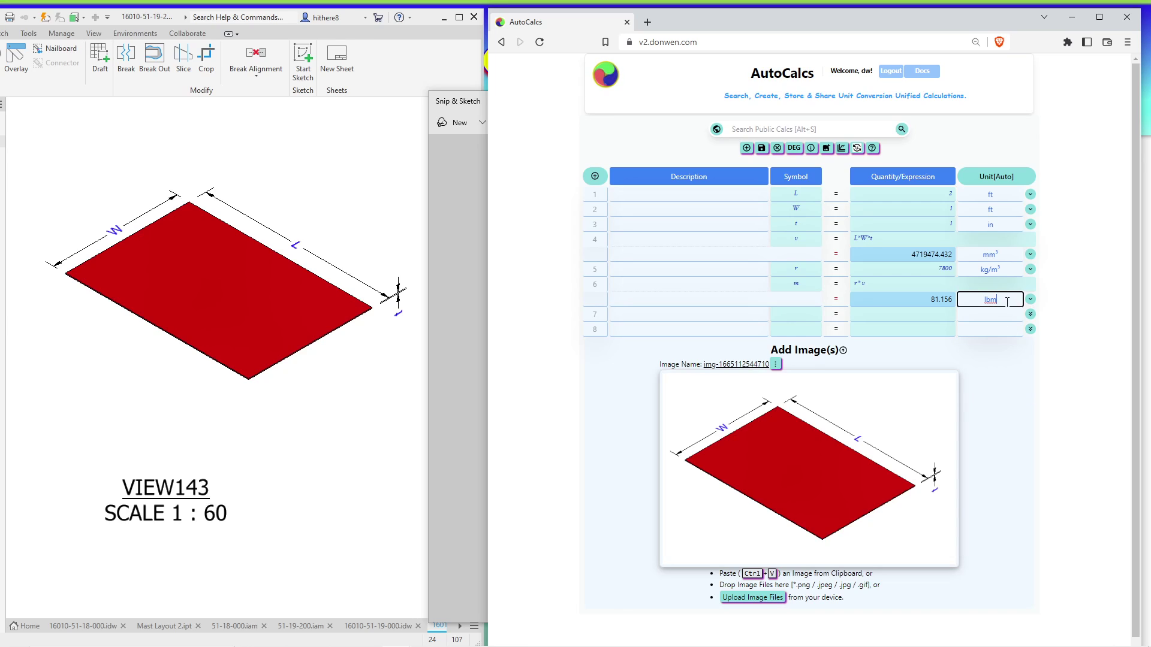
click(1008, 299)
click(995, 328)
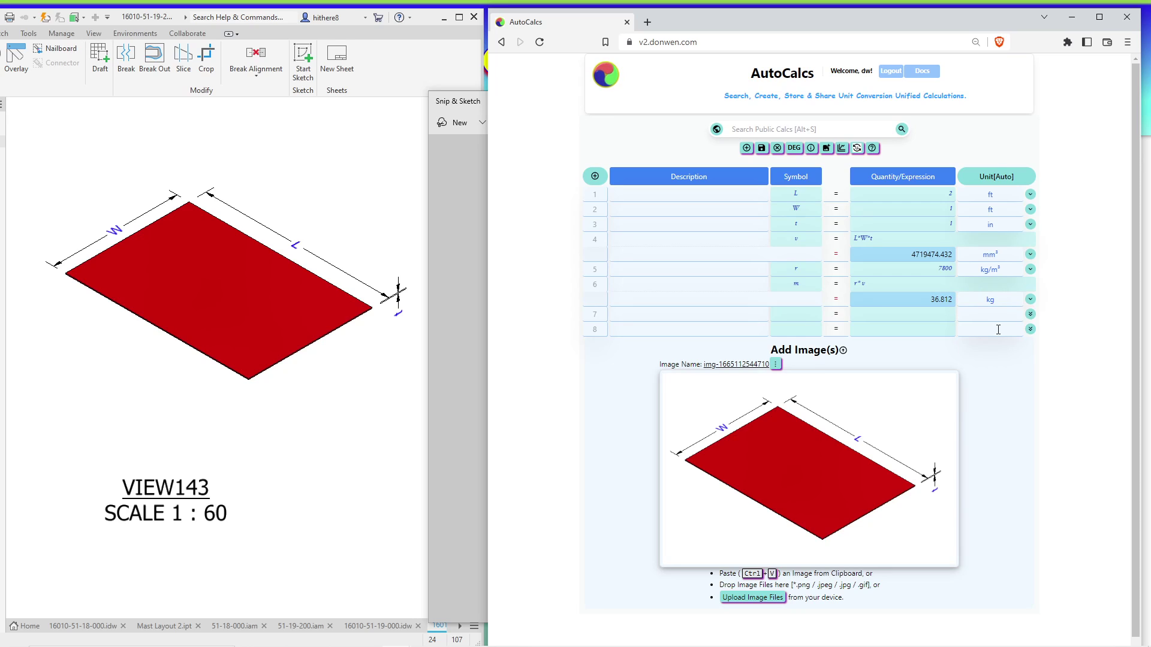
click(1001, 297)
click(998, 344)
click(1002, 302)
click(1076, 270)
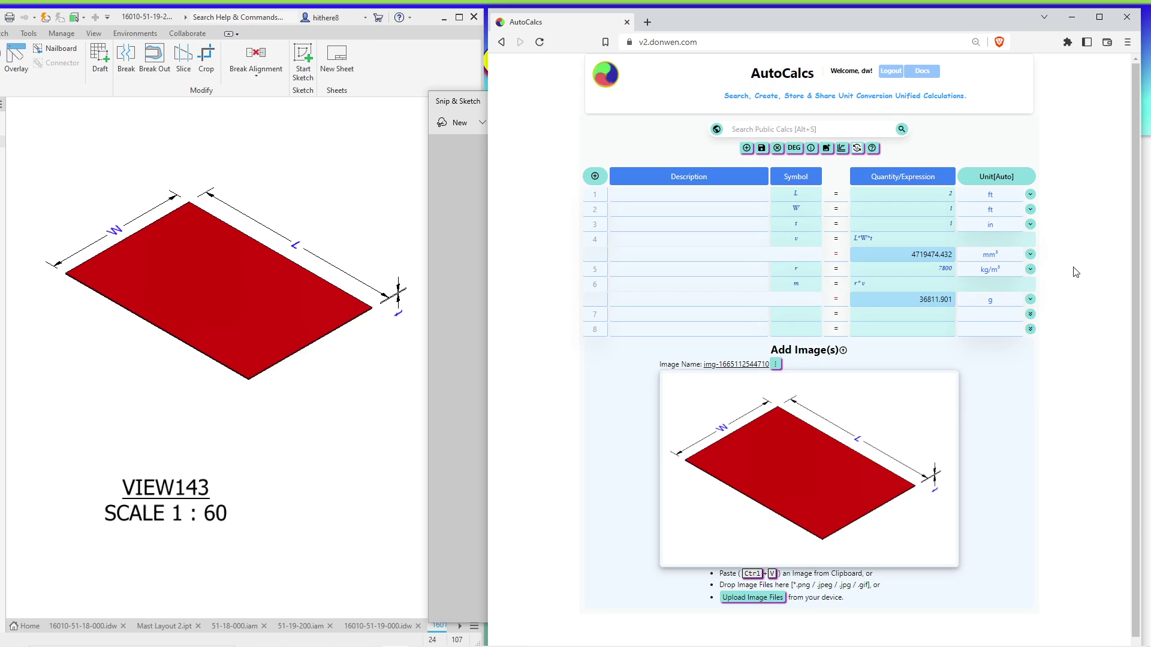
Enter gravity g with value 9.81 in row 7
click(801, 313)
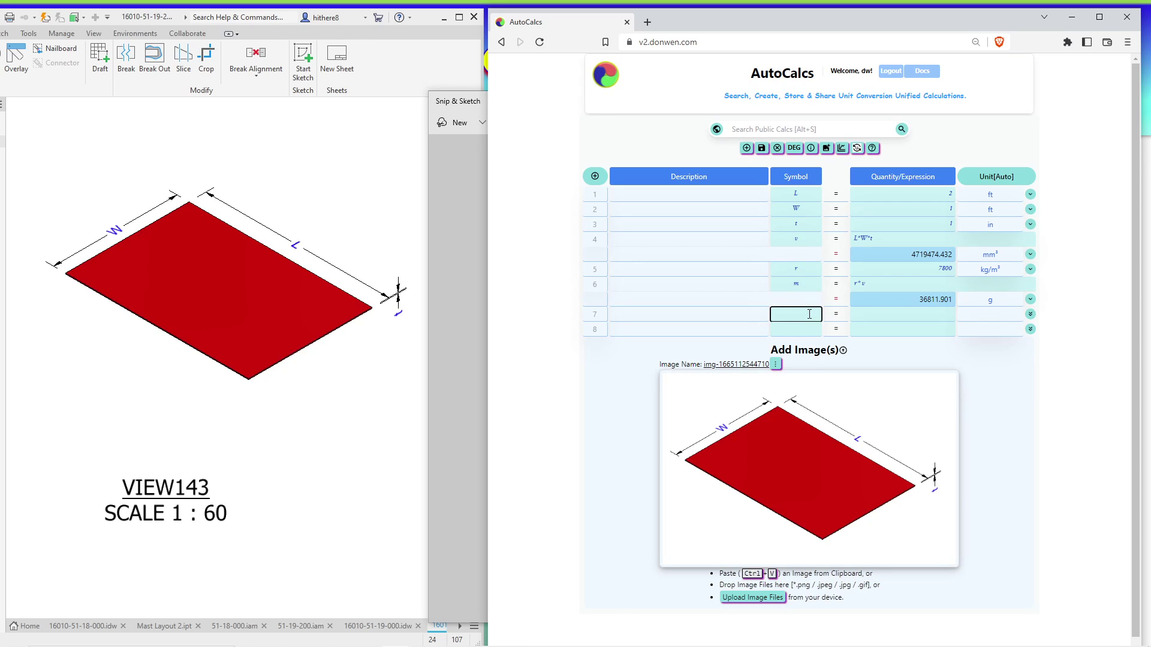
click(895, 316)
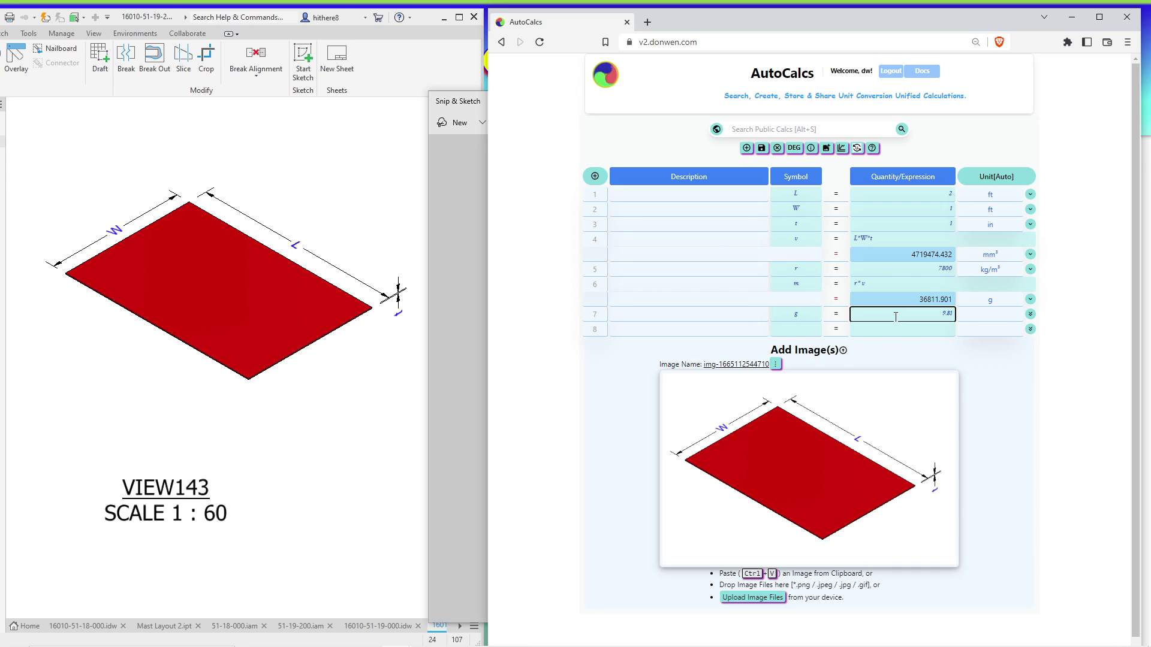
click(986, 315)
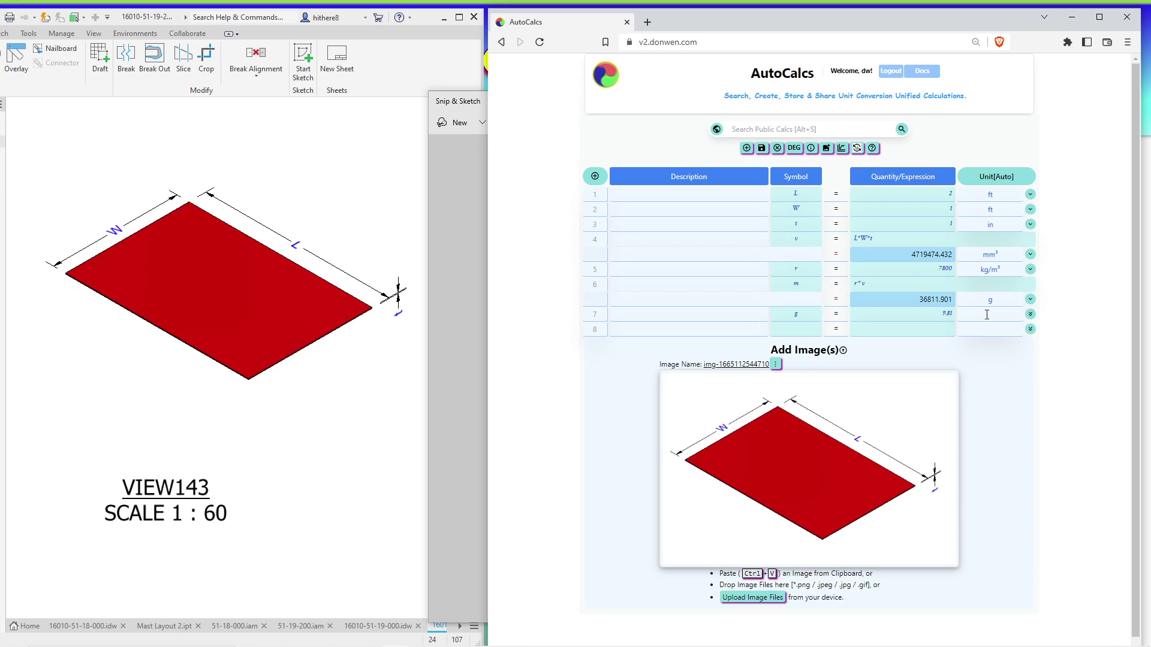
Give row 7's gravity value the unit m/s²
click(987, 314)
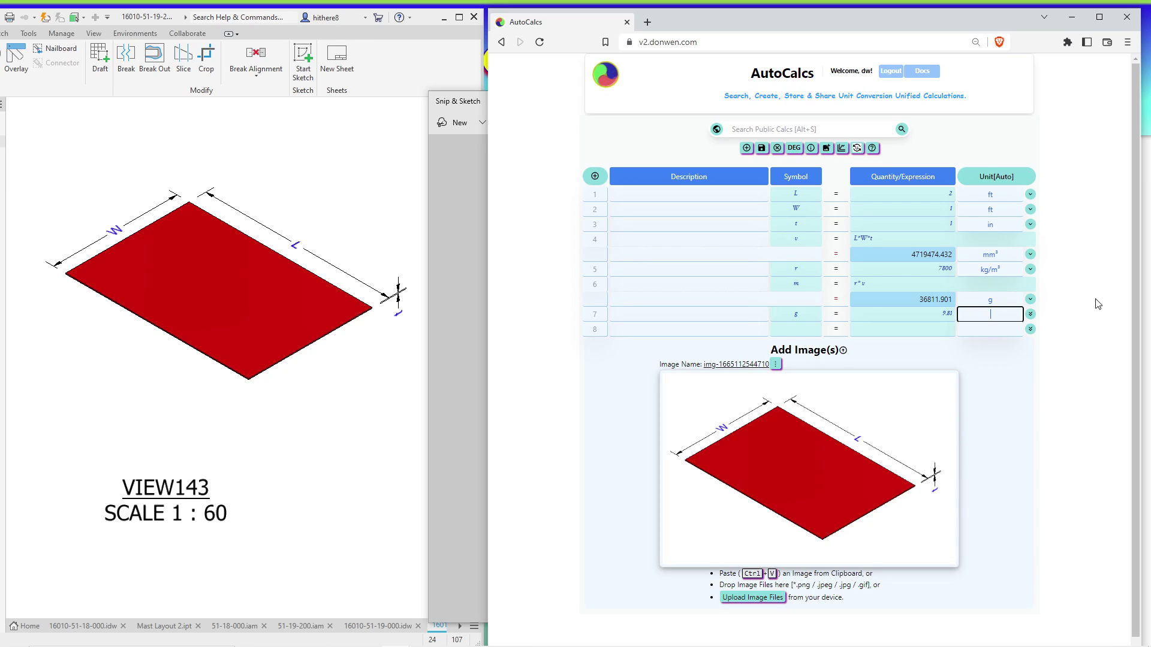
text(m/s)
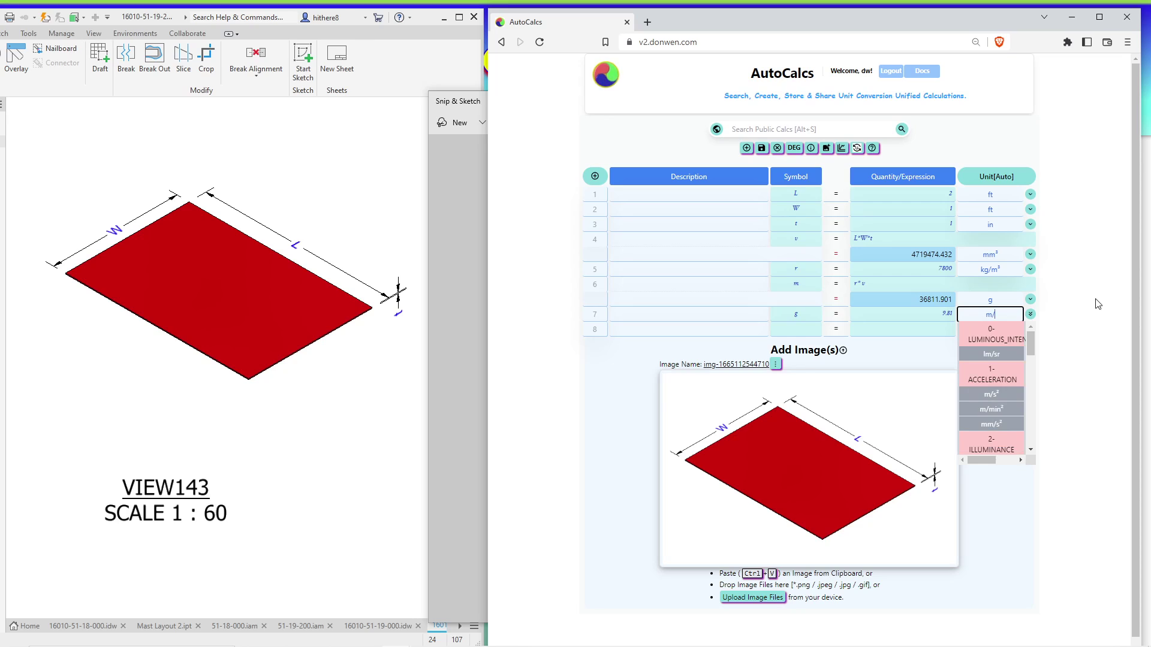
click(992, 394)
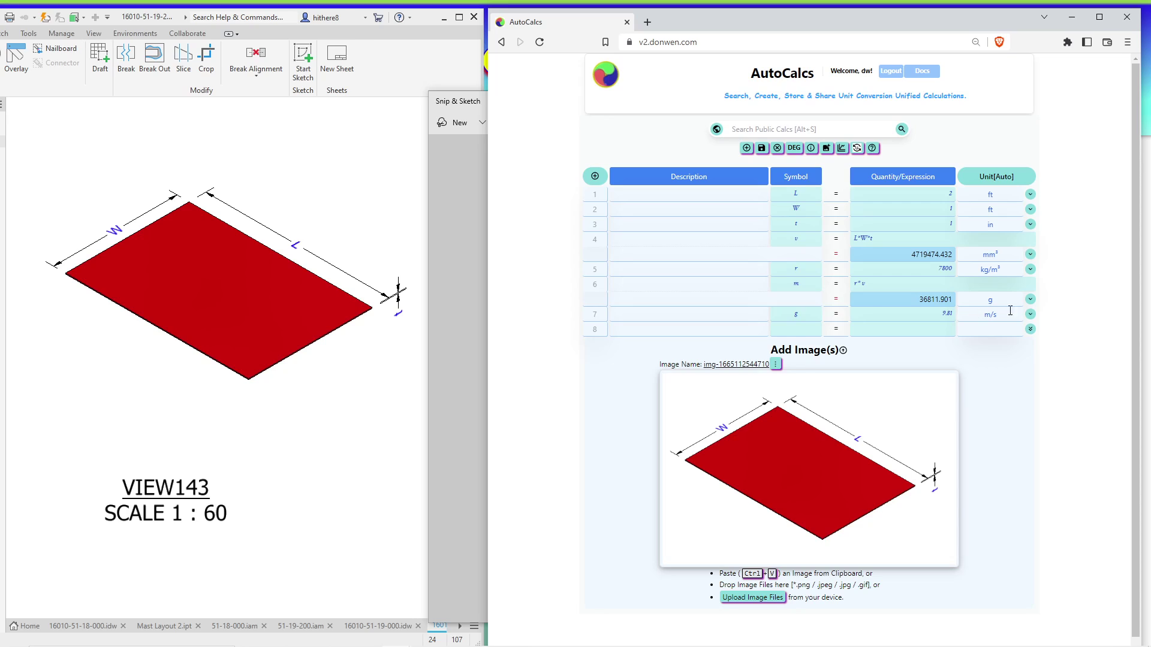
click(1029, 314)
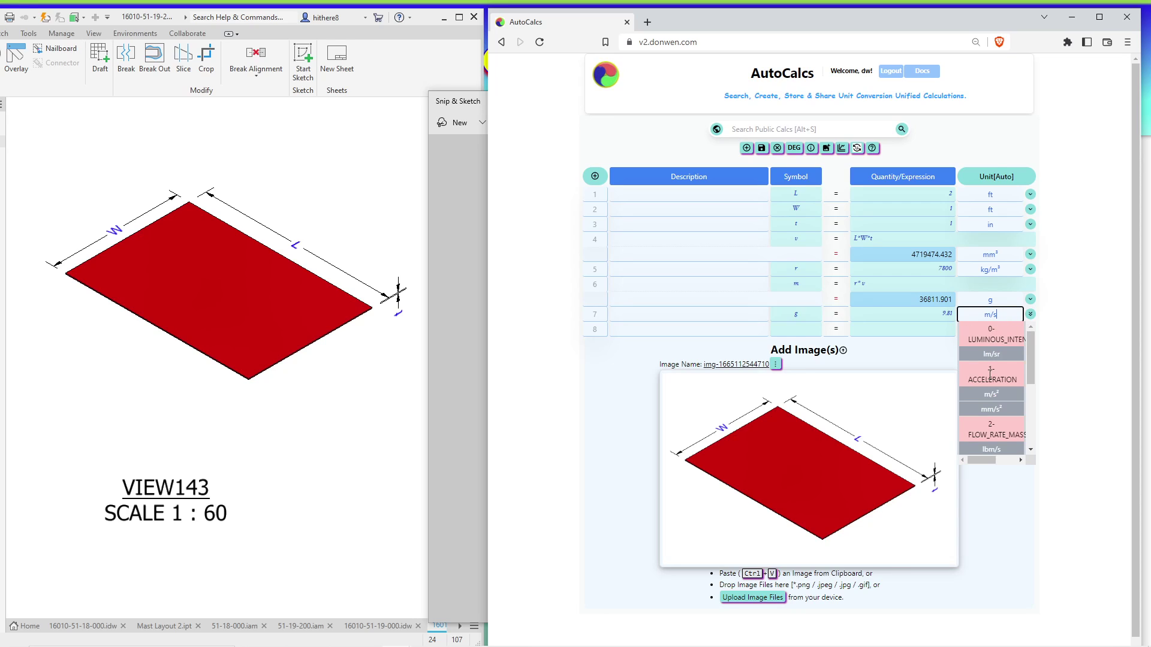
click(994, 396)
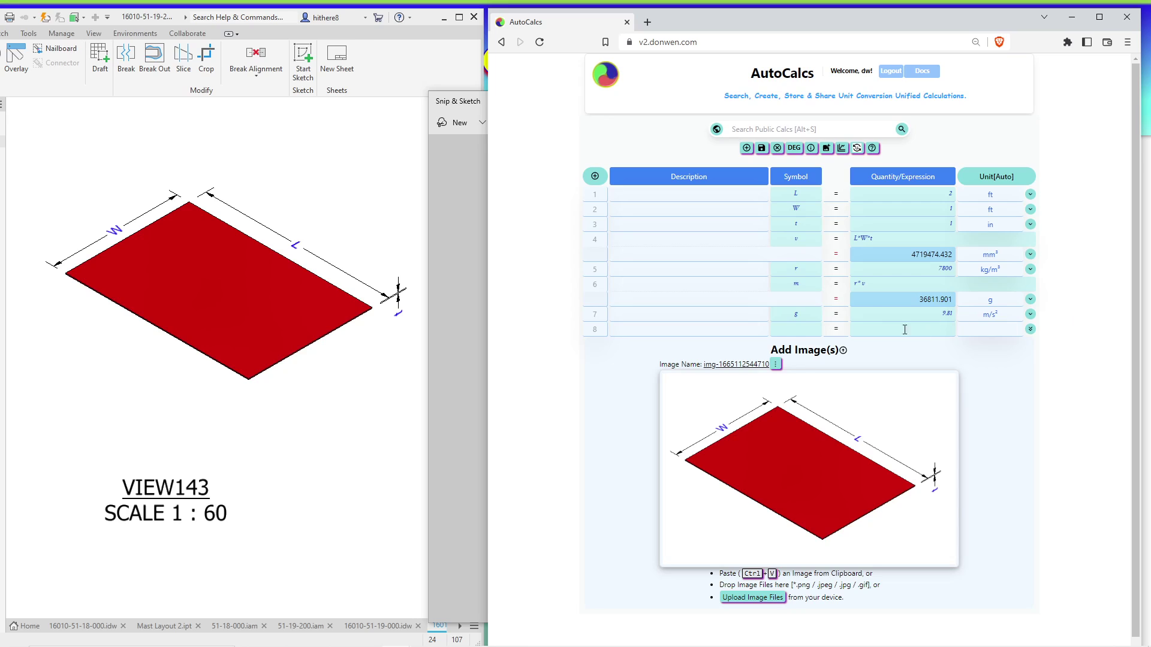
click(794, 327)
Define row 8 as weight G = m*g, evaluating to 81.184
text(G)
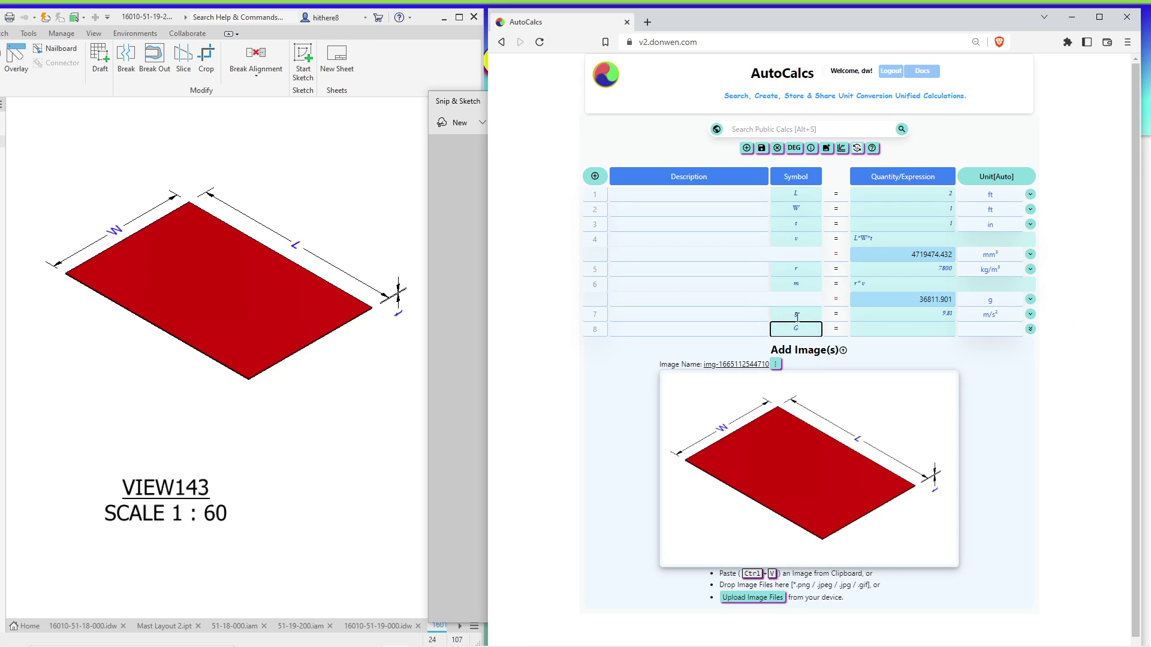
click(906, 333)
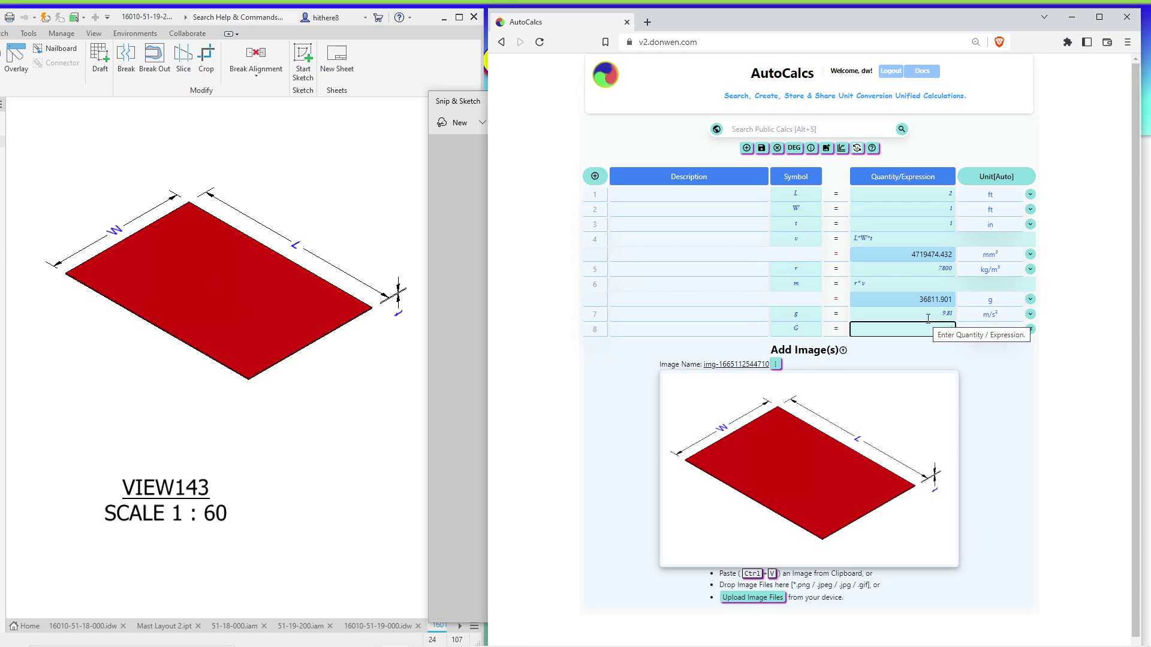
text(m)
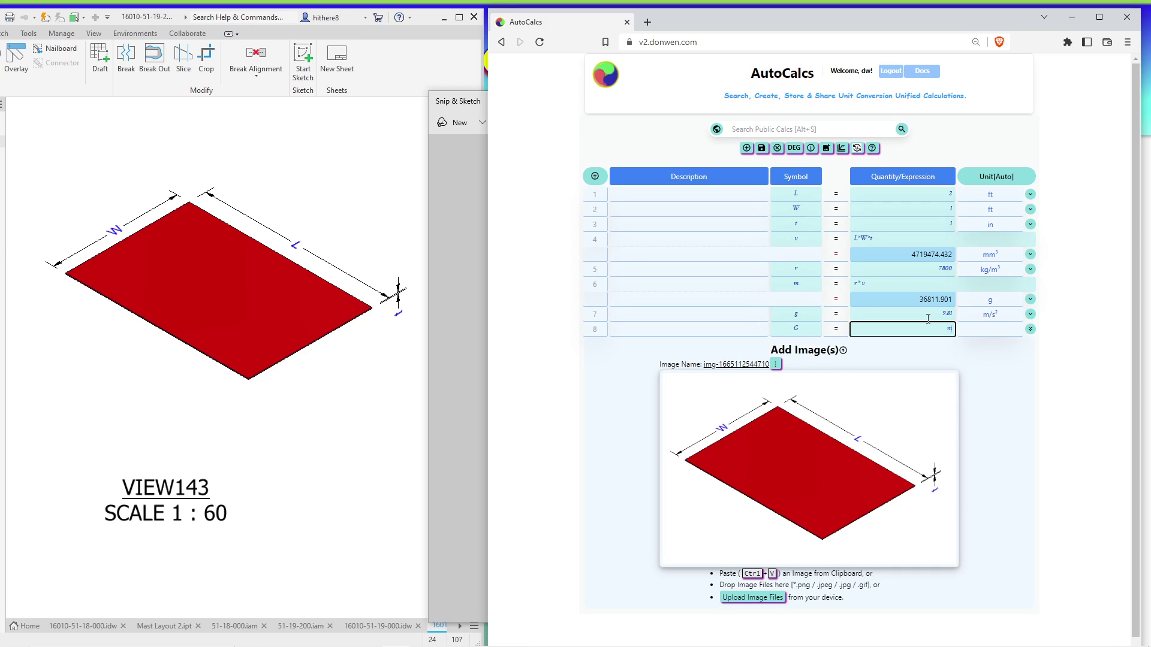
text(*g)
key(Return)
Set the weight result's unit to lb
click(989, 344)
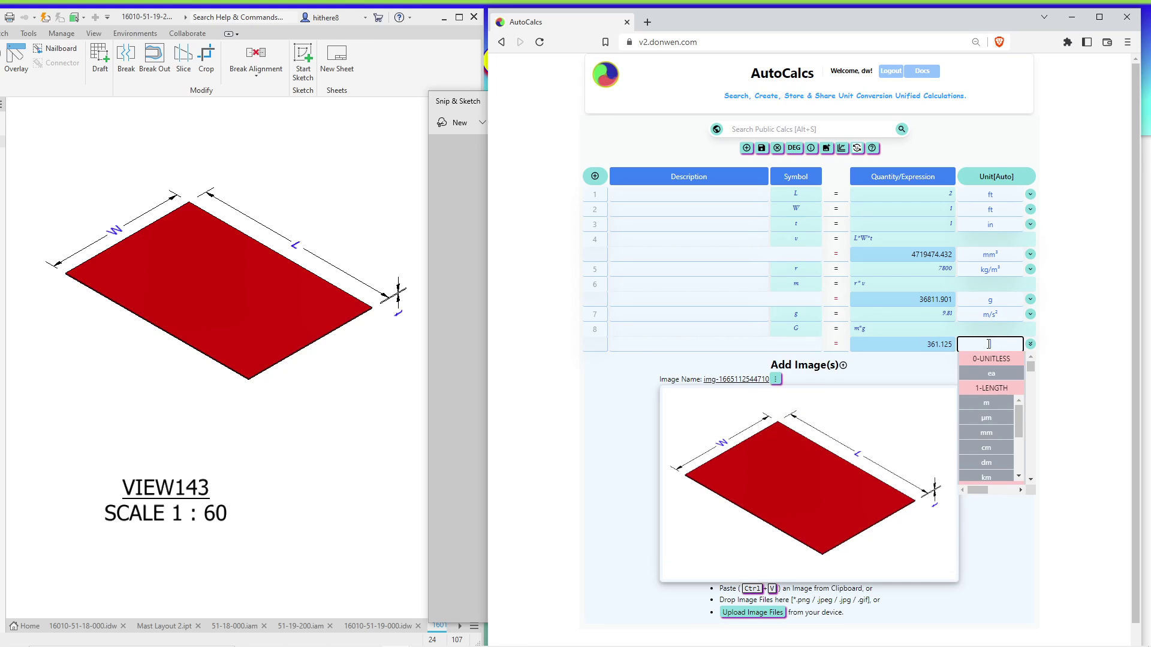
text(lb)
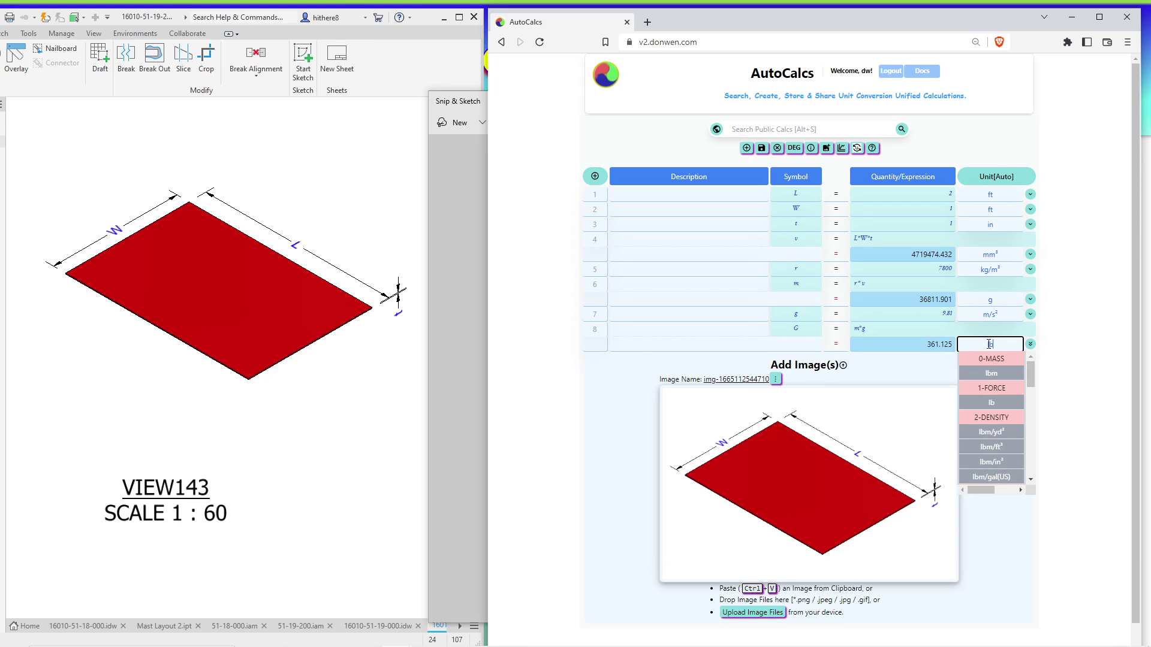
click(995, 403)
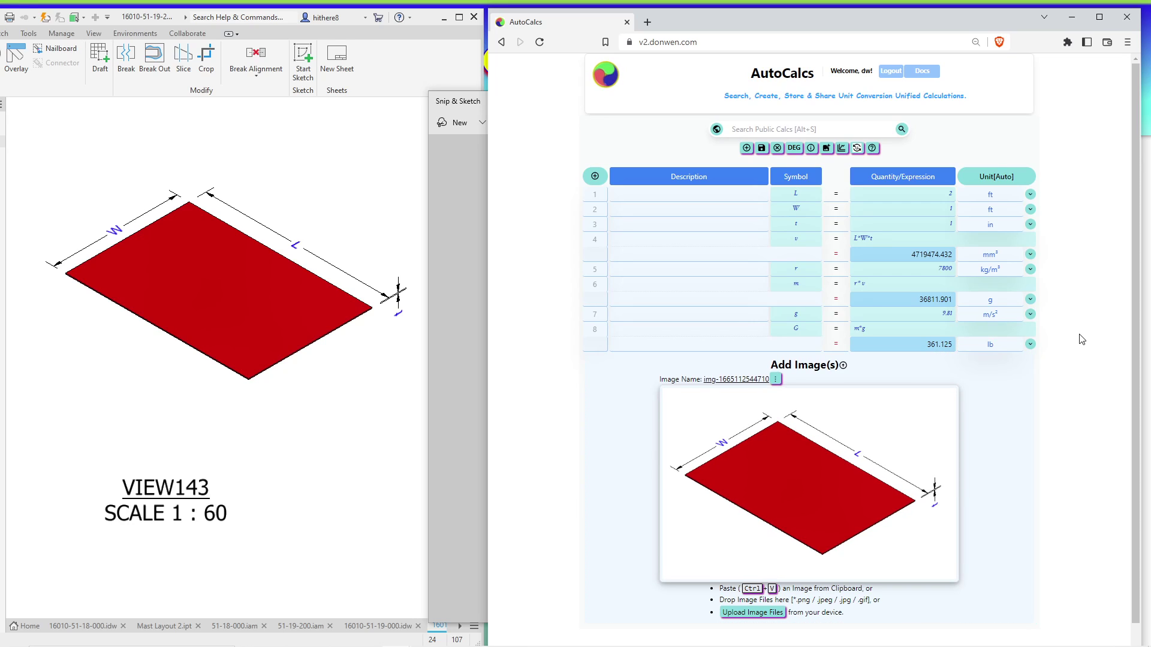
click(999, 344)
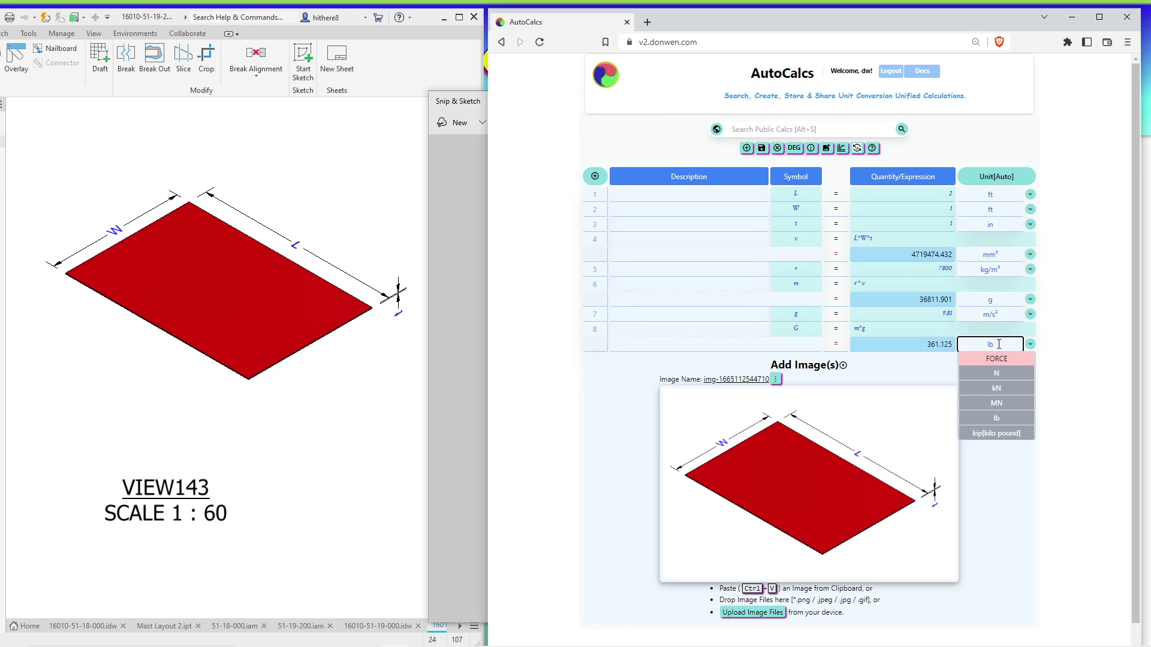
click(1069, 304)
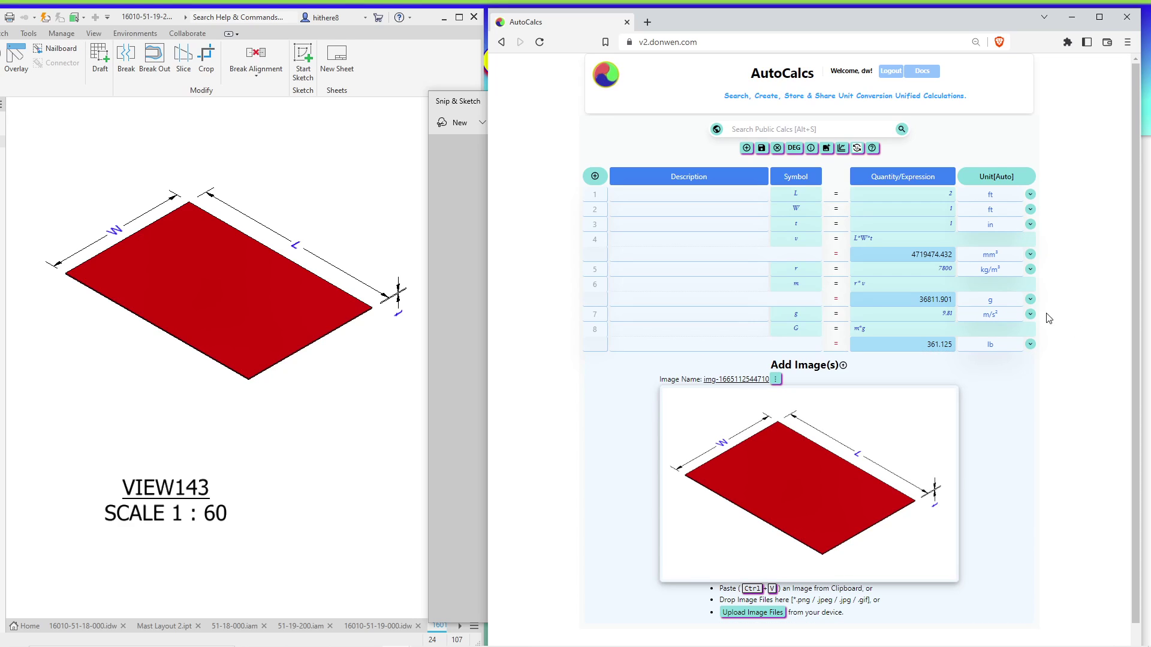
Try kN for the weight, dismiss the alert, then return the unit to lb
click(999, 343)
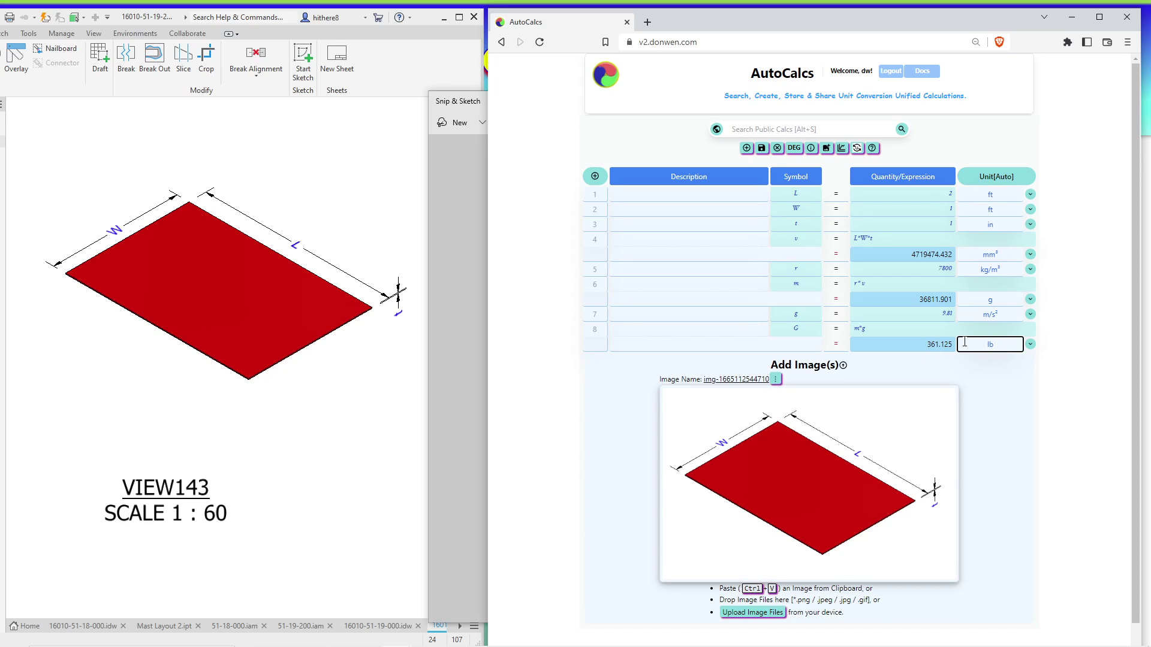
click(1001, 343)
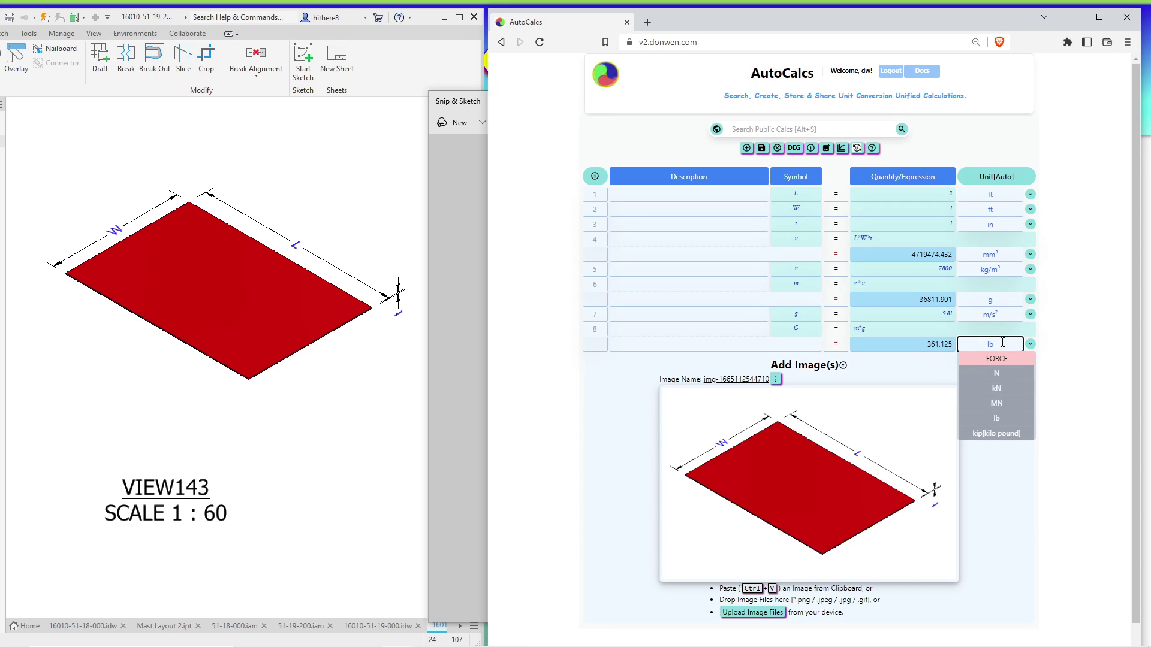
click(1005, 193)
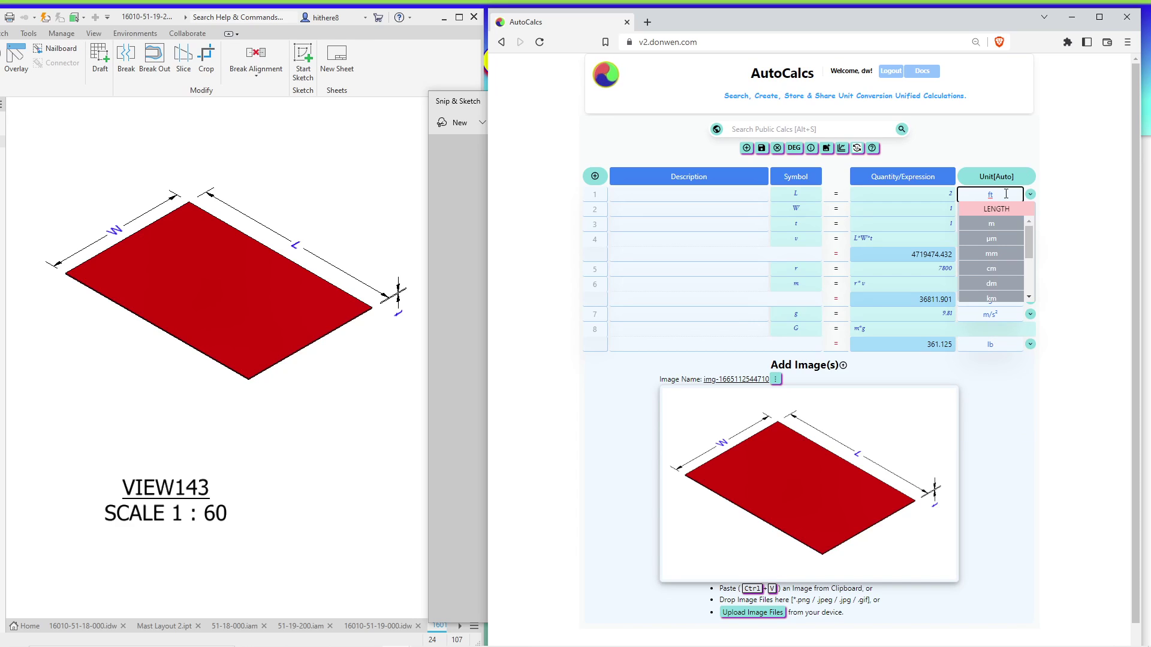
click(1009, 346)
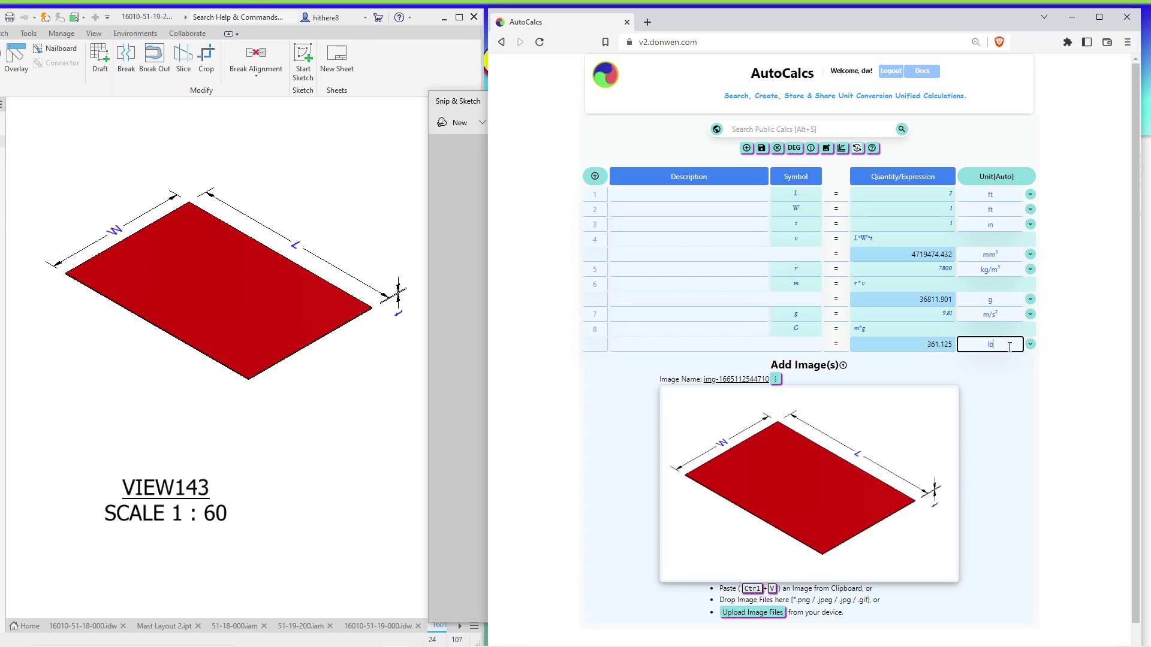
click(1007, 393)
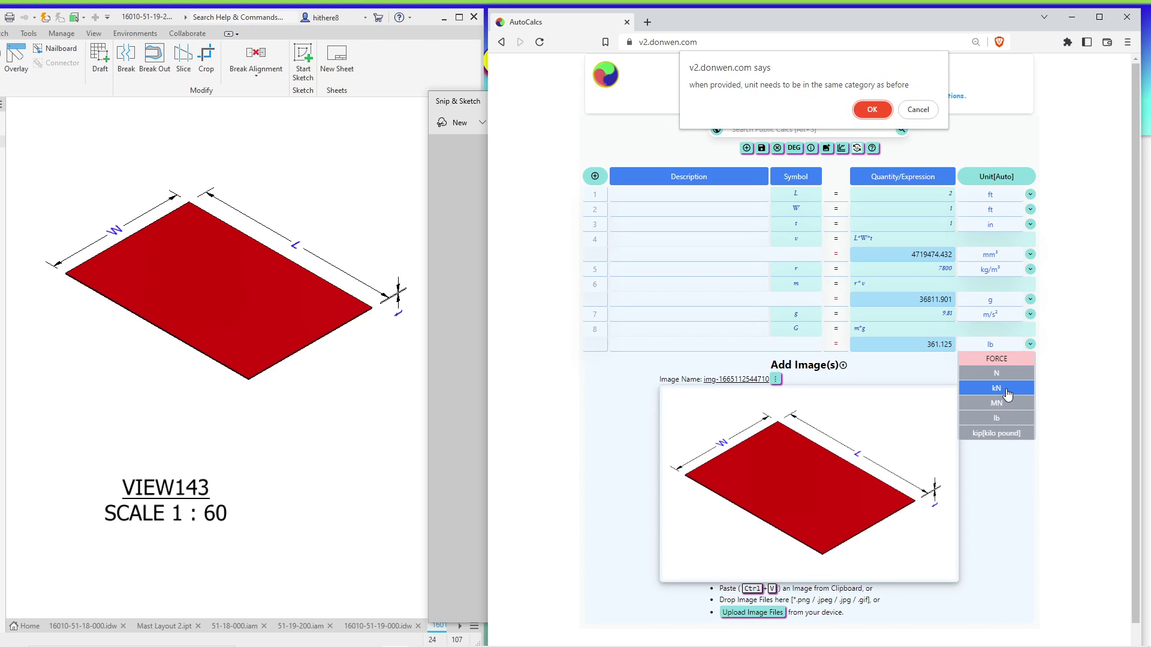
click(872, 110)
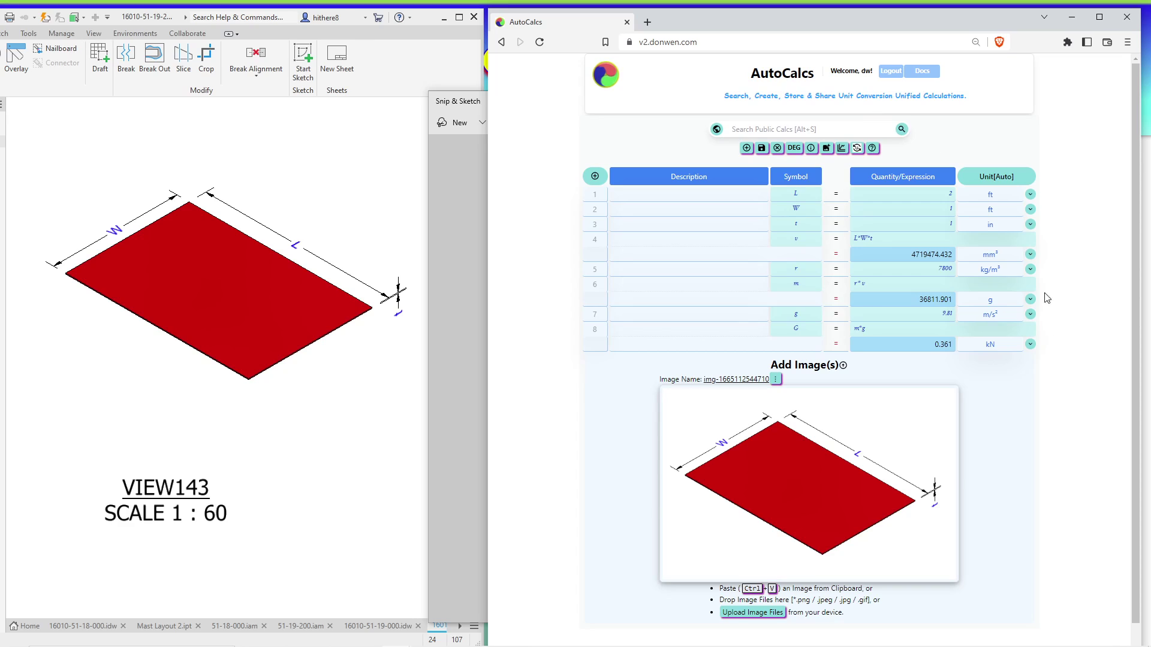
click(1007, 345)
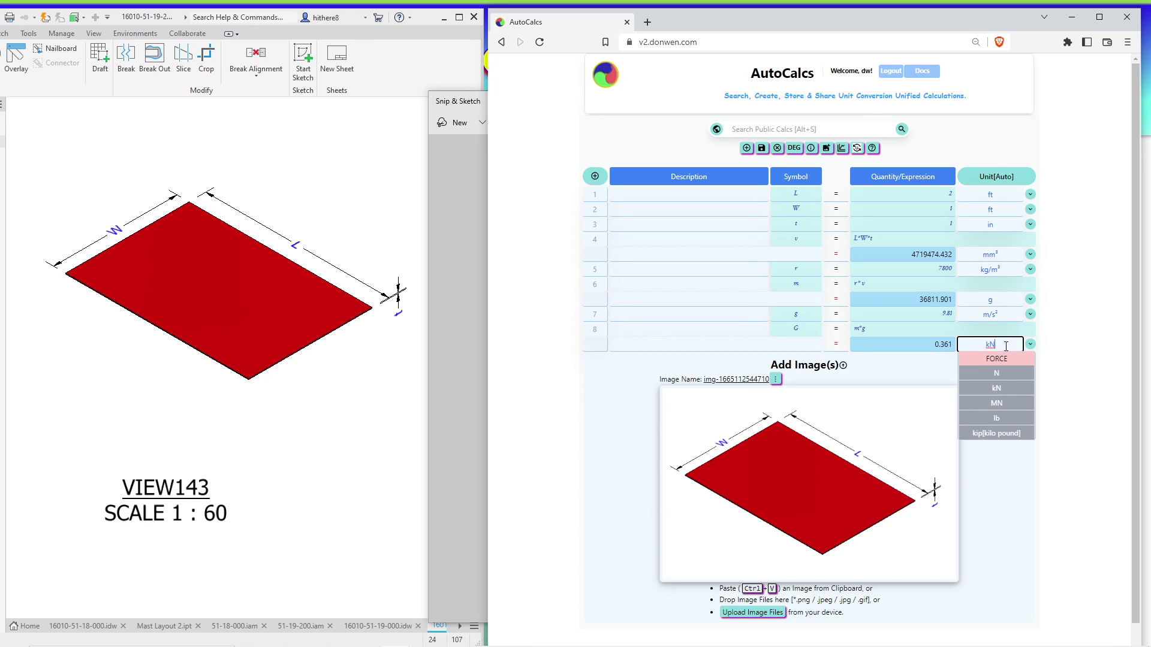
click(1007, 419)
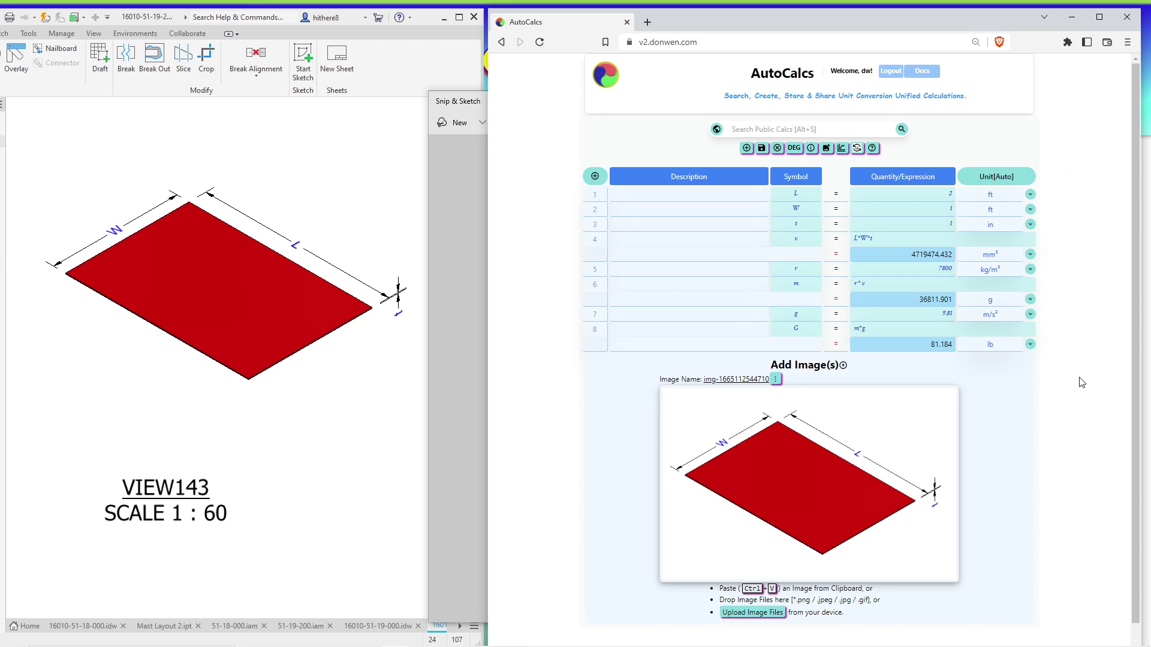
Label rows 1–4 with the descriptions Length, Width, Thickness and Volume
click(721, 197)
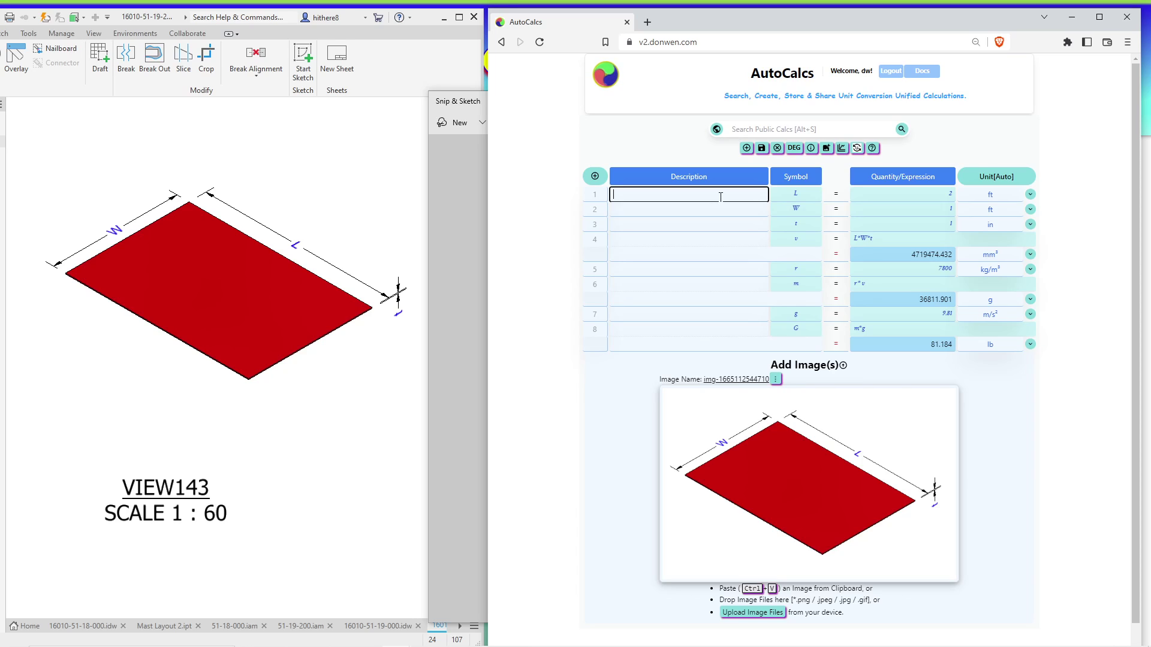
text(Length)
click(699, 214)
text(W)
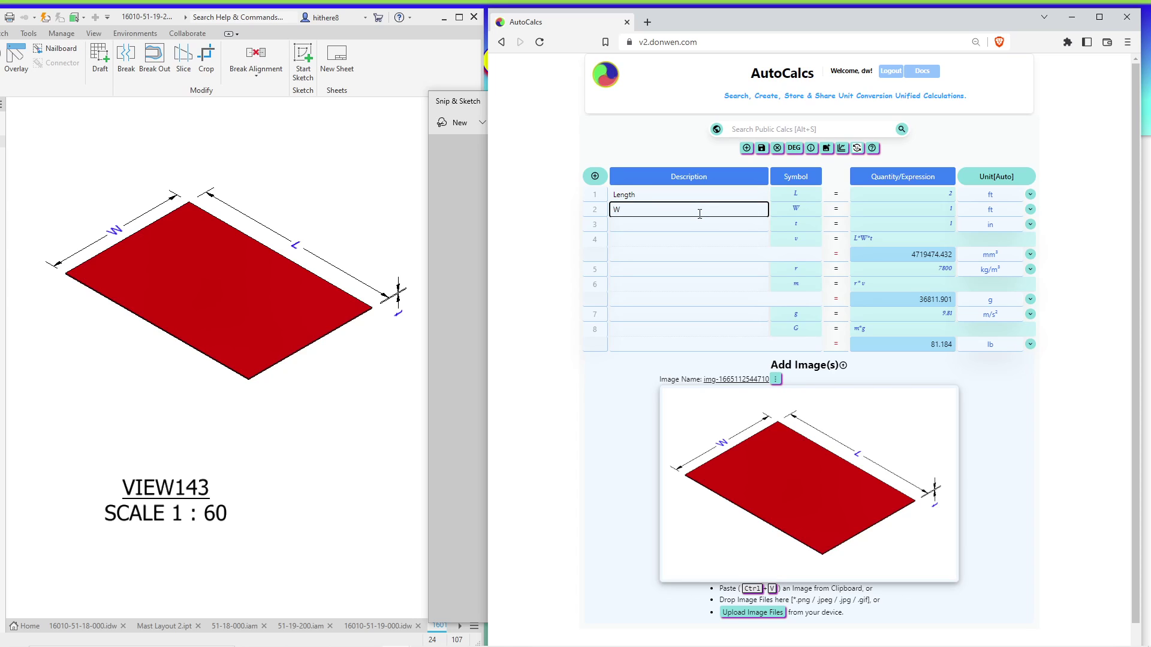
text(idth)
click(689, 237)
click(691, 231)
text(Thickness)
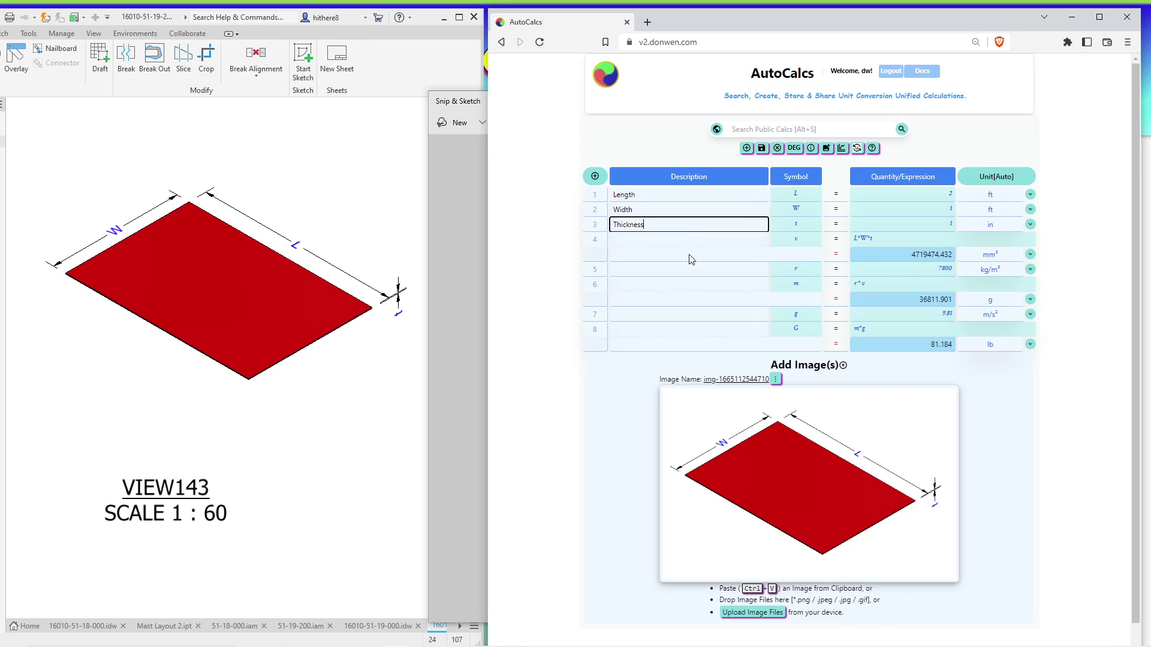
click(689, 240)
text(Vol)
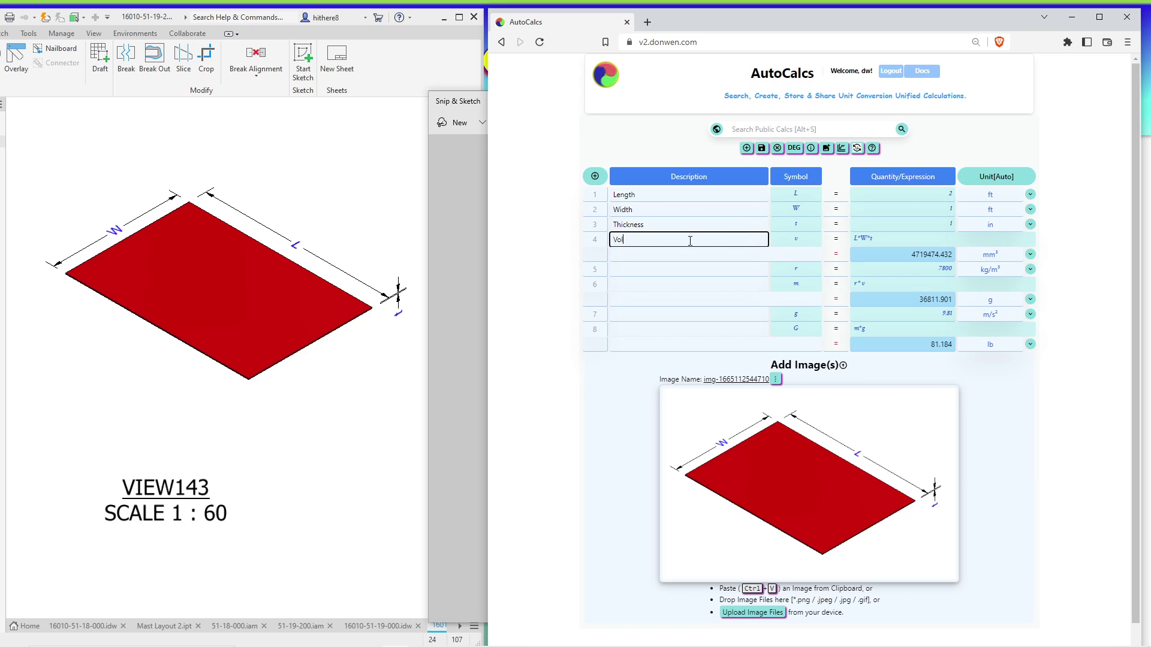
text(ume)
Label rows 5–8 with the descriptions Density, Mass, Gravity Acceleration and Weight
click(743, 284)
text(Mass)
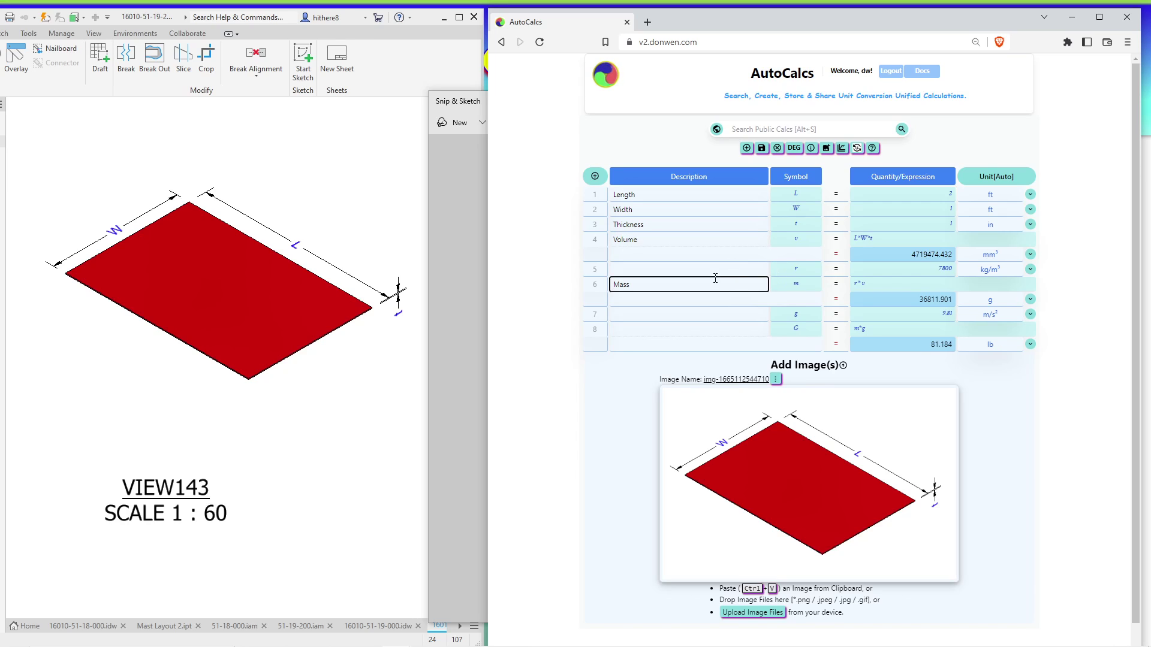
click(721, 268)
text(Densi)
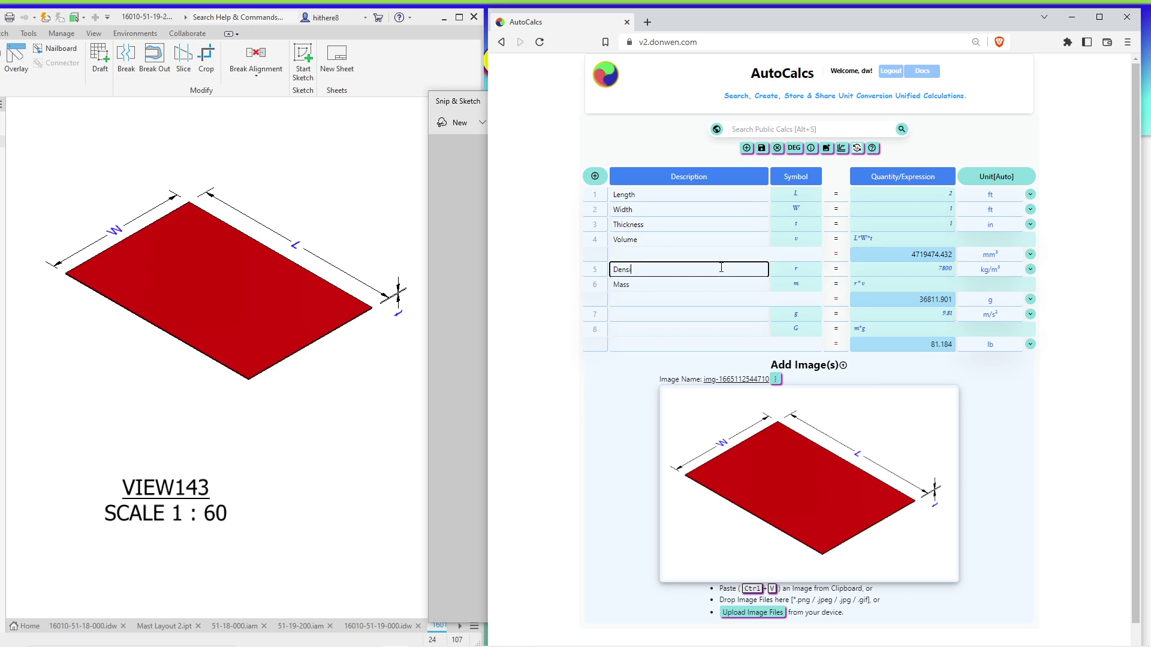
text(ty)
click(661, 318)
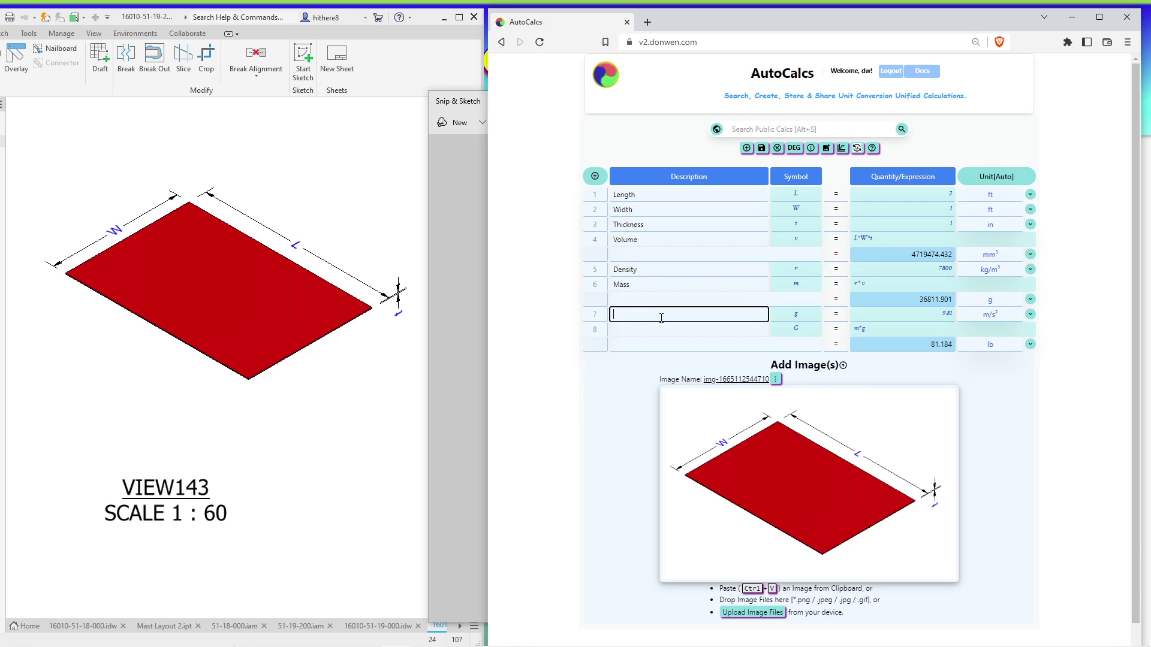
text(Gravity Acceleration)
click(666, 329)
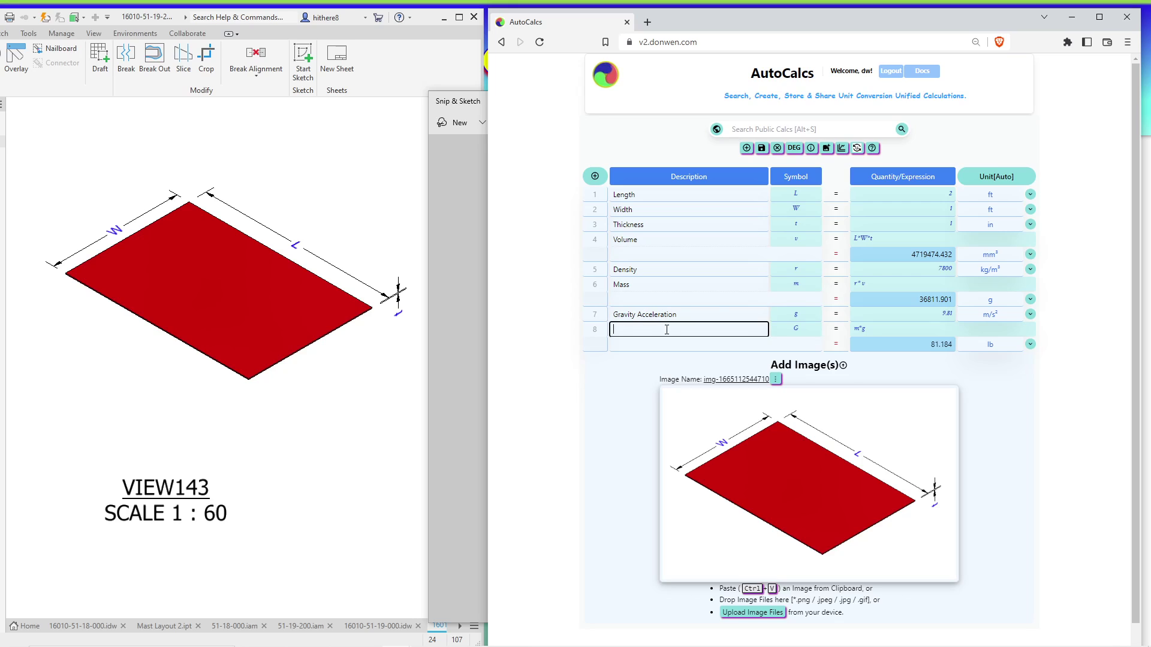
text(W)
text(Weight)
click(801, 334)
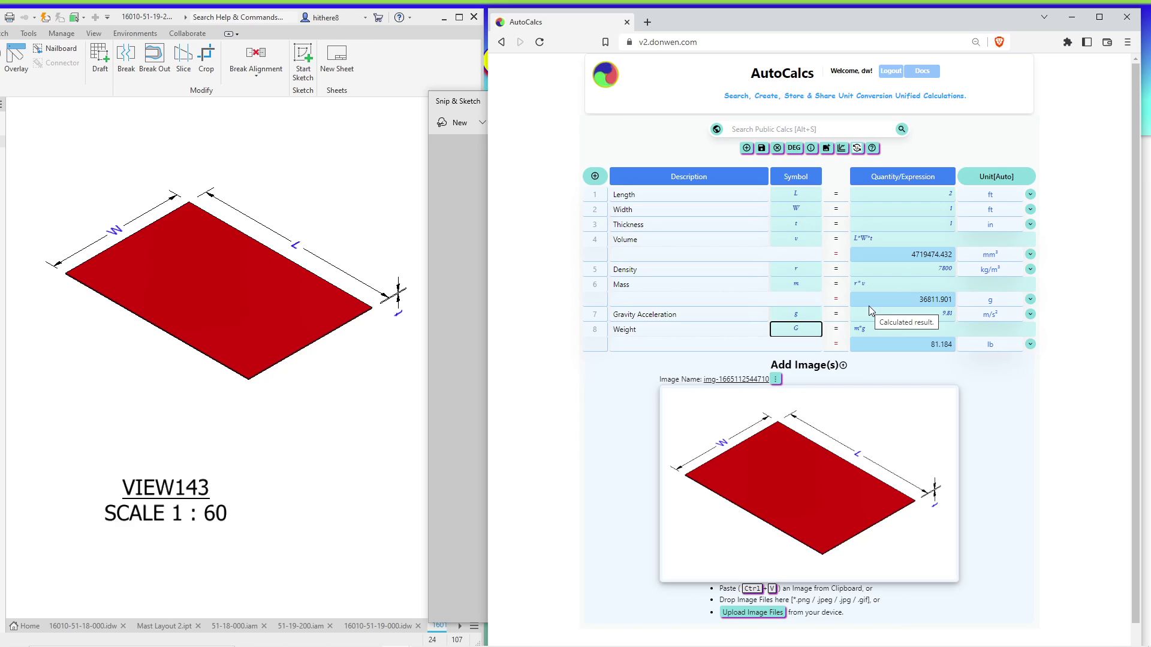
Save the calculation and select its web address, including the domain and calculator ID
click(761, 150)
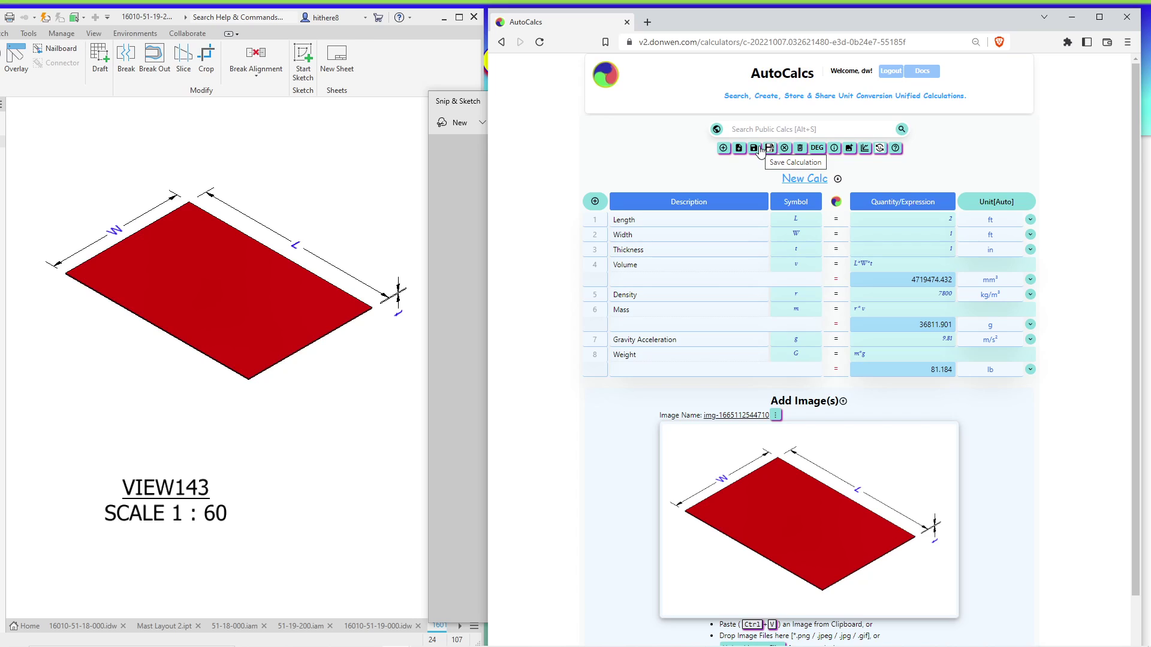
click(720, 45)
click(681, 39)
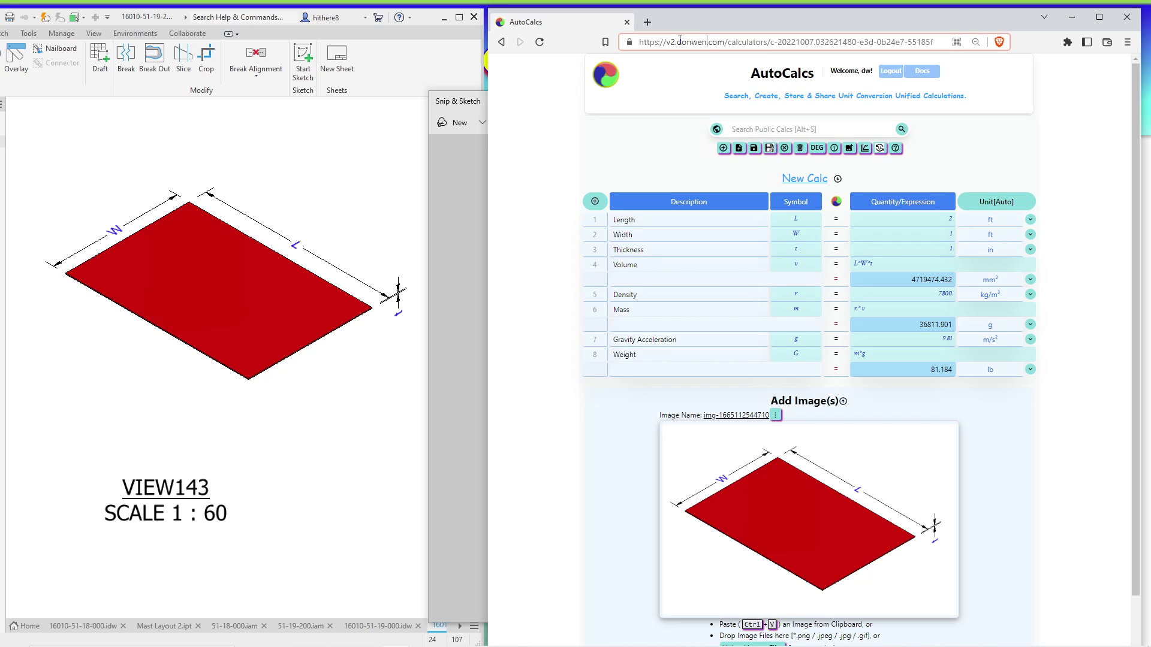
click(709, 42)
drag(724, 41, 668, 50)
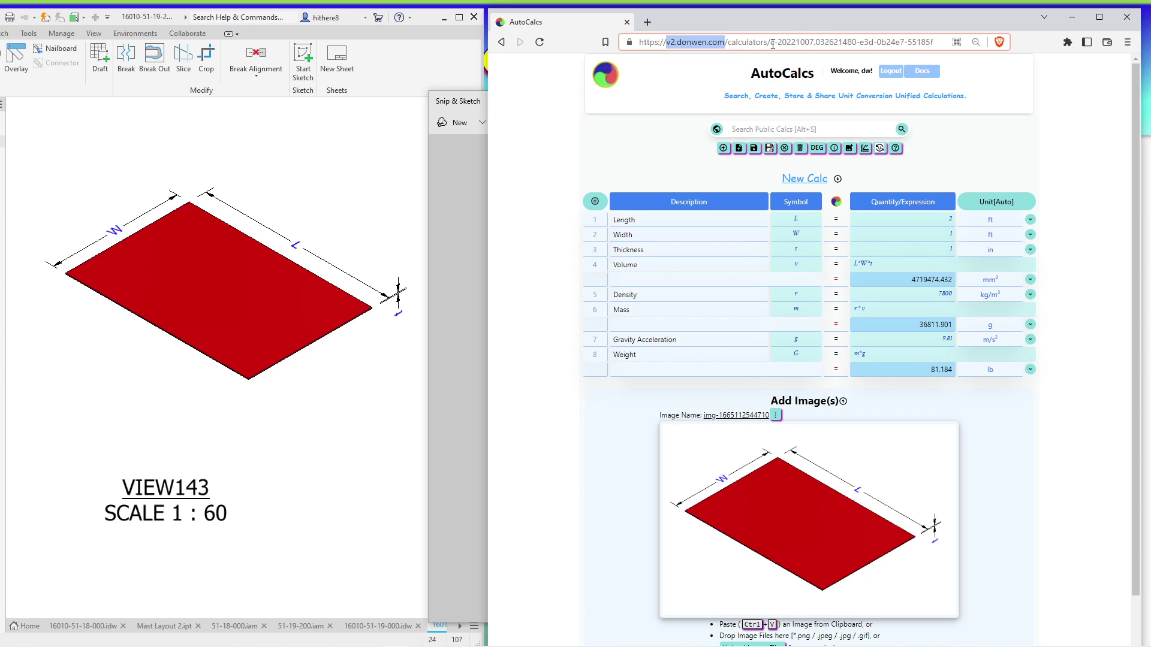
drag(945, 45, 778, 46)
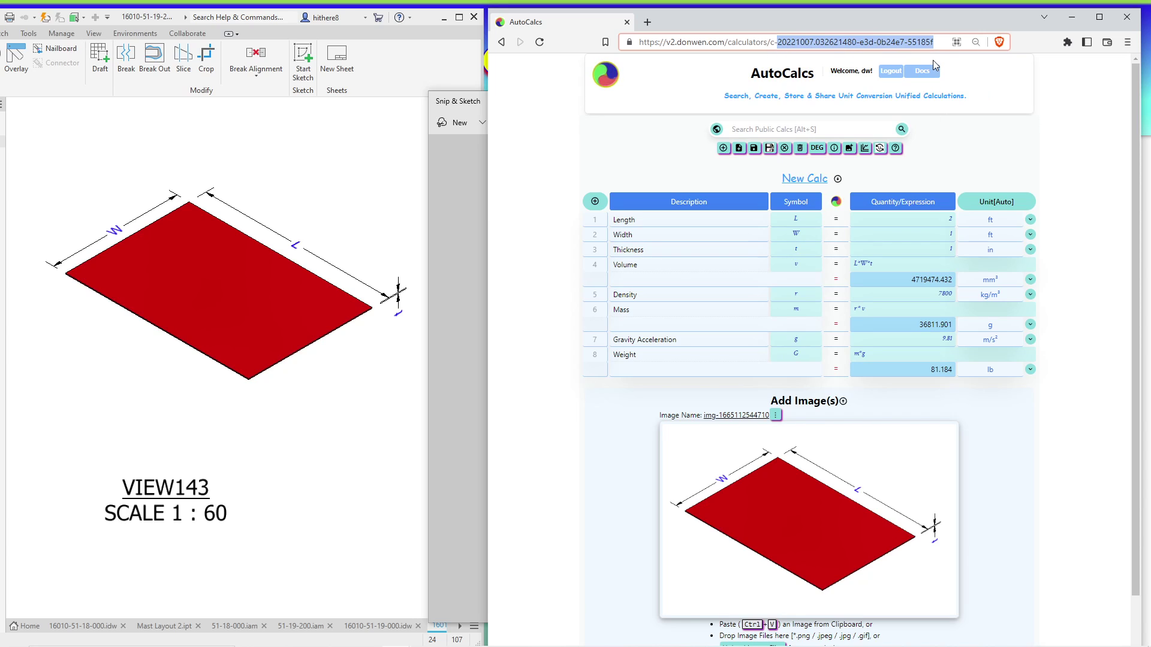
drag(936, 43, 631, 40)
key(ctrl+c)
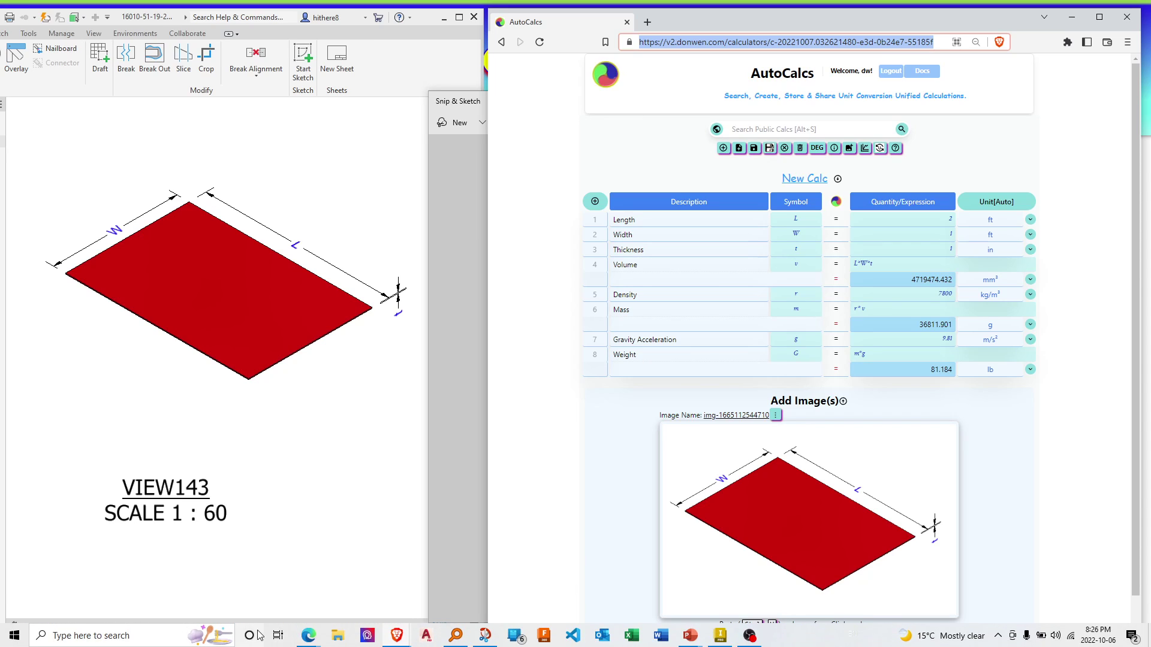
Bring Edge forward and load the copied calculation link in a new tab
click(308, 635)
click(352, 545)
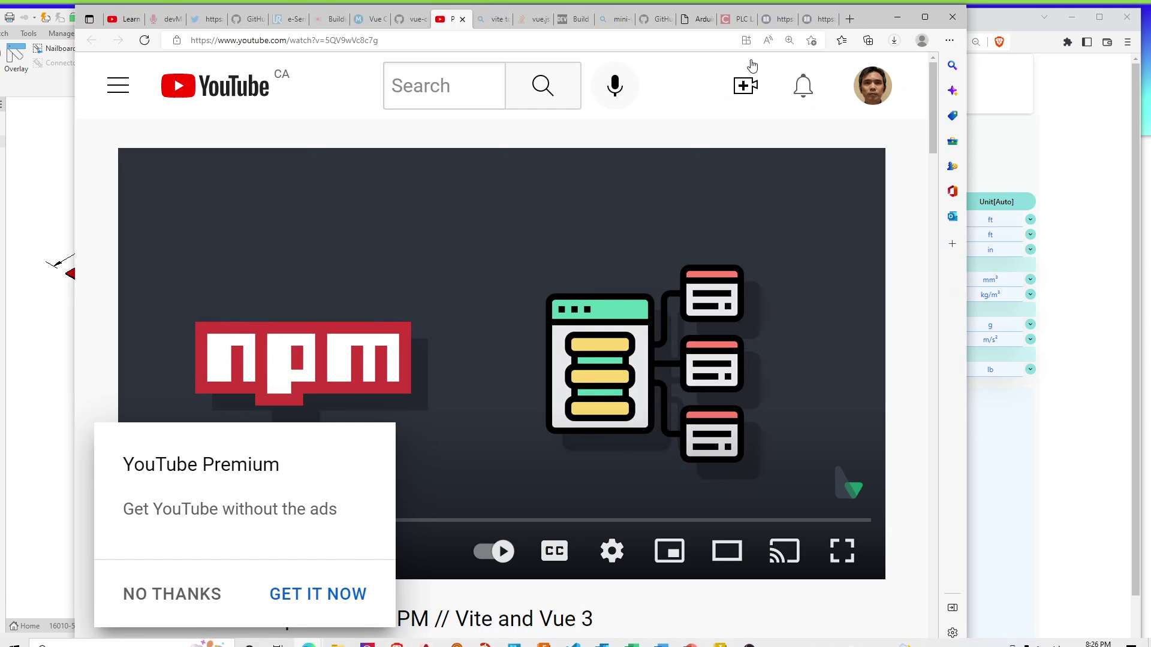
click(849, 18)
click(596, 42)
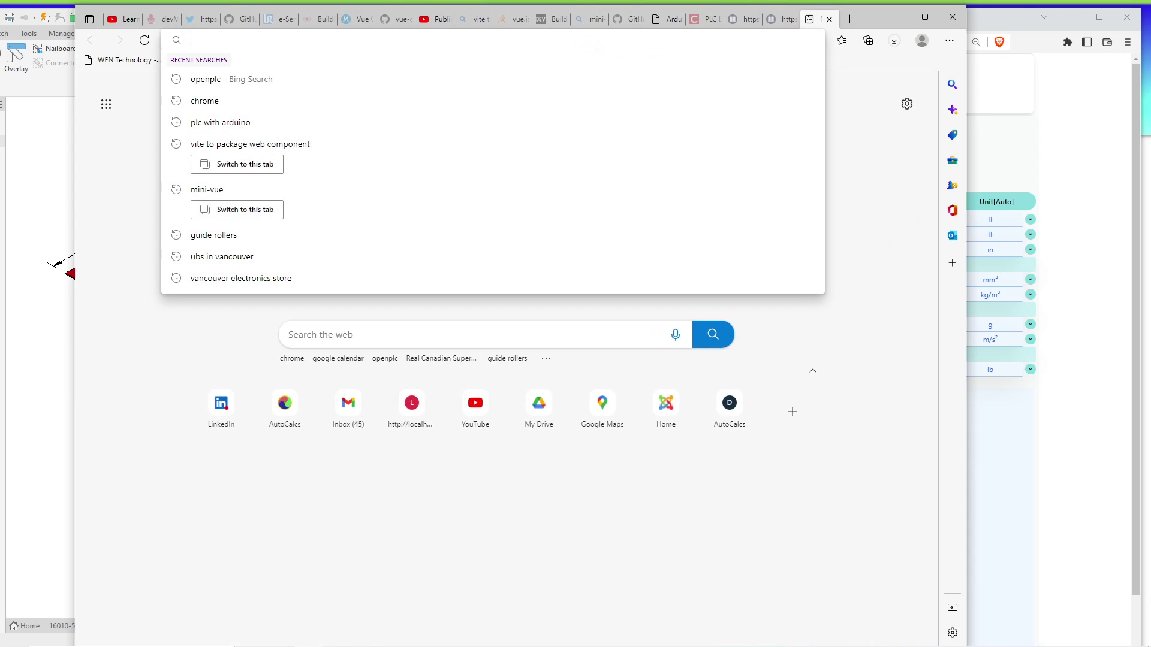
key(ctrl+v)
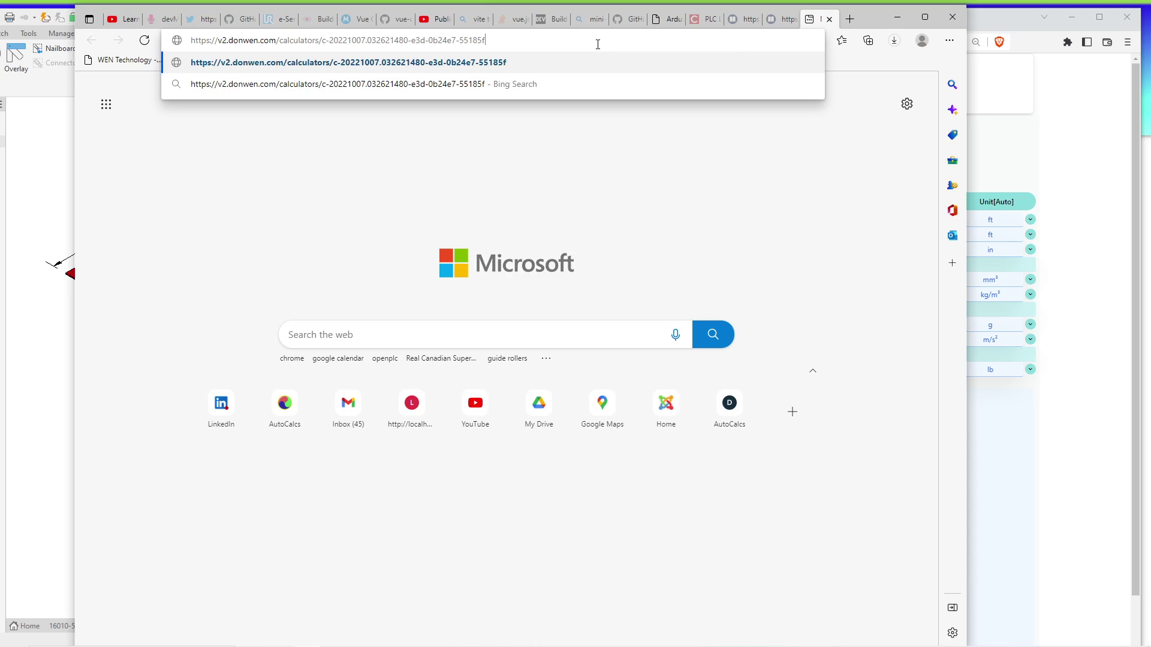
key(Return)
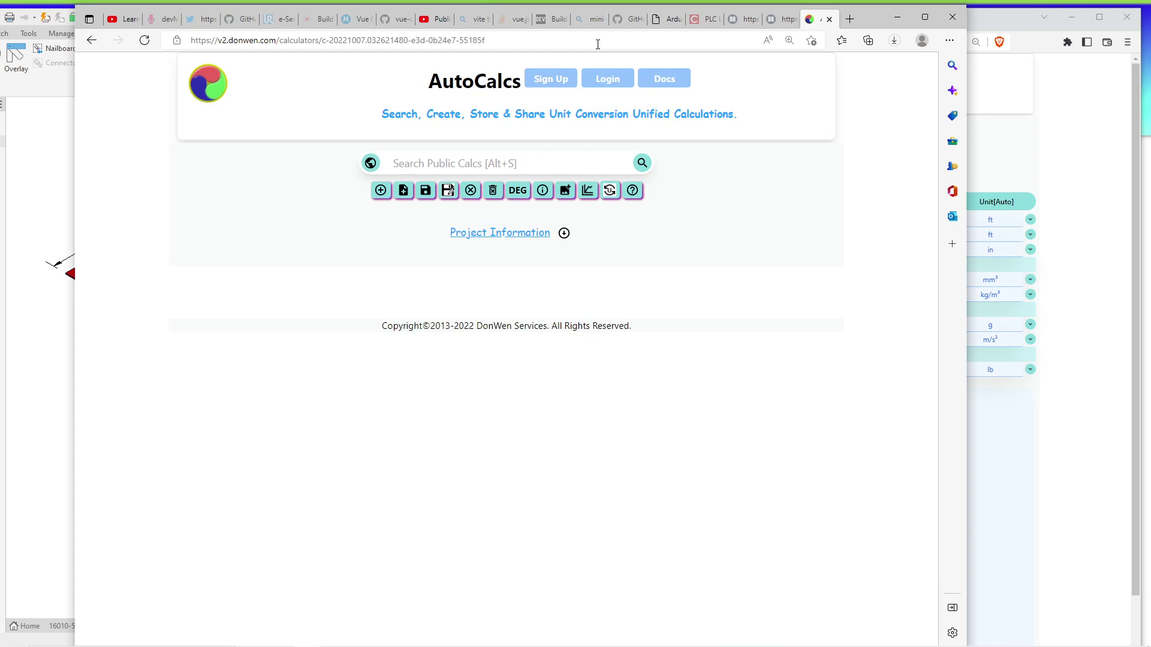
In the shared copy, set Length to 12 ft and Width to 10 ft so volume, mass and weight recalculate
scroll(581, 245, down, 6)
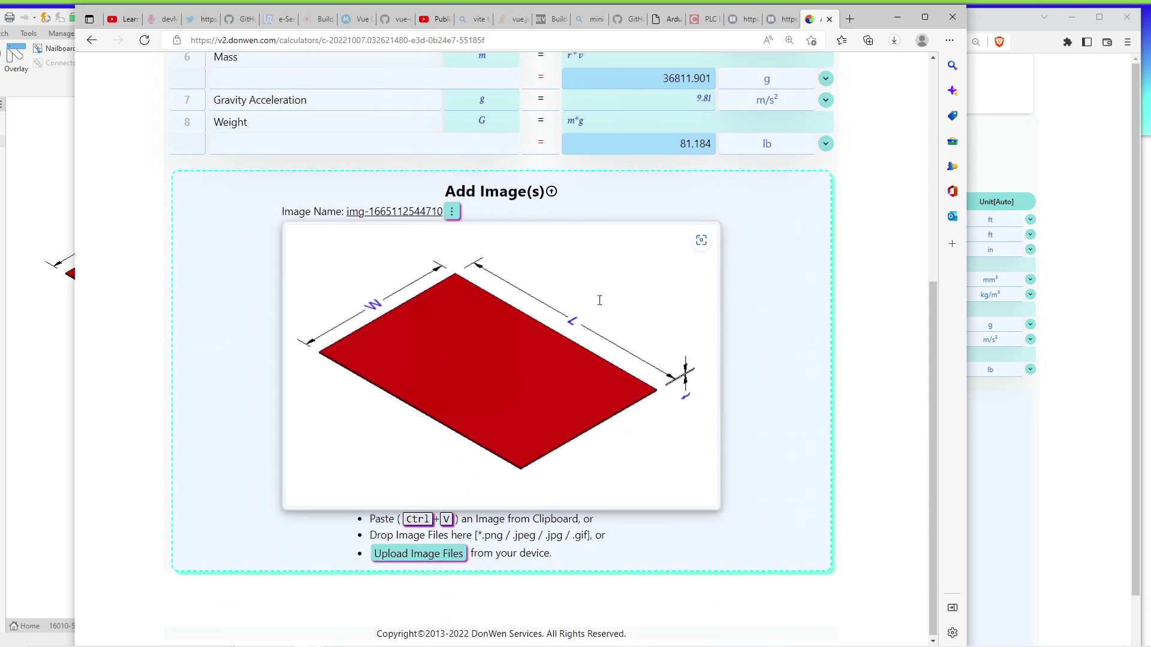
scroll(507, 284, up, 3)
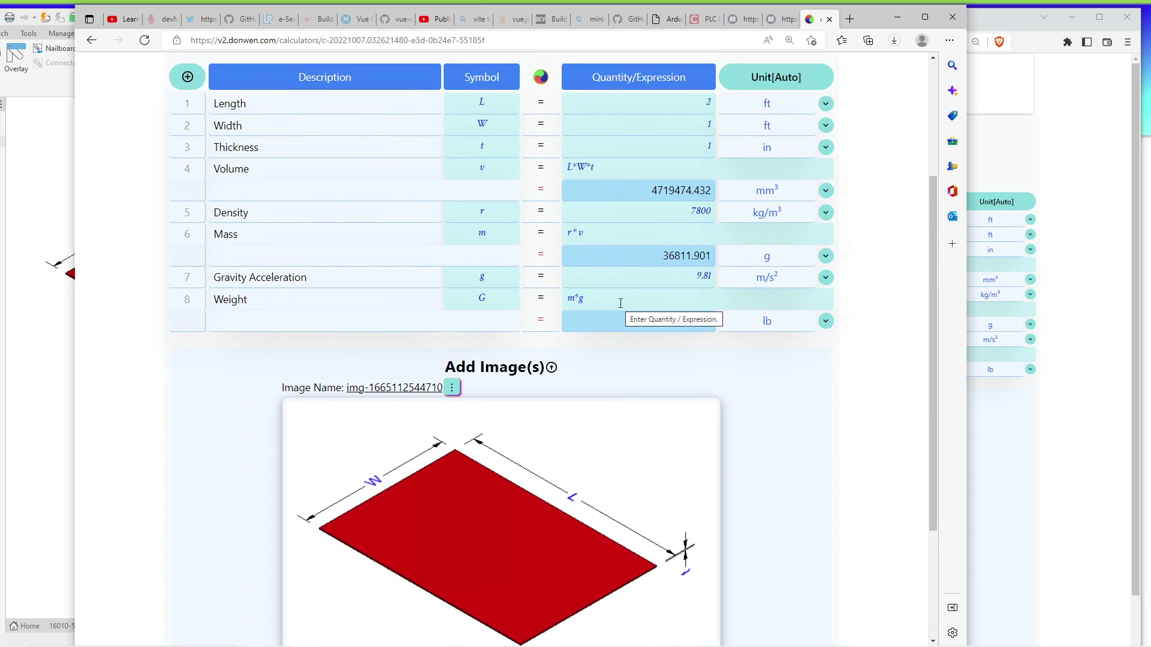
scroll(541, 262, up, 3)
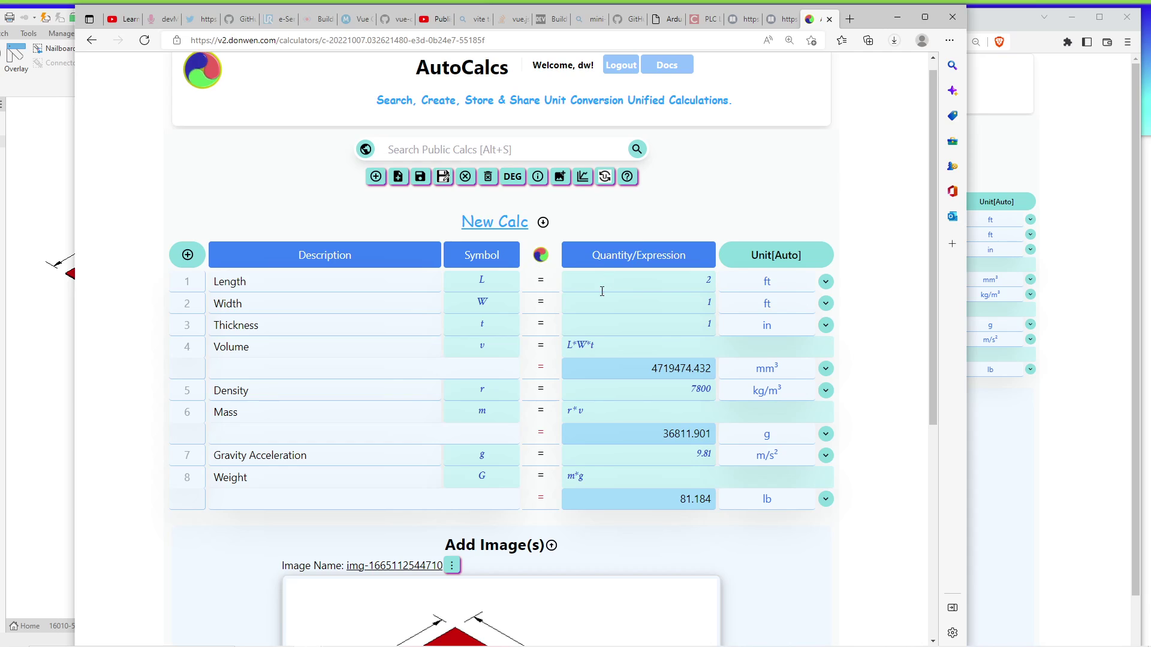
double_click(715, 280)
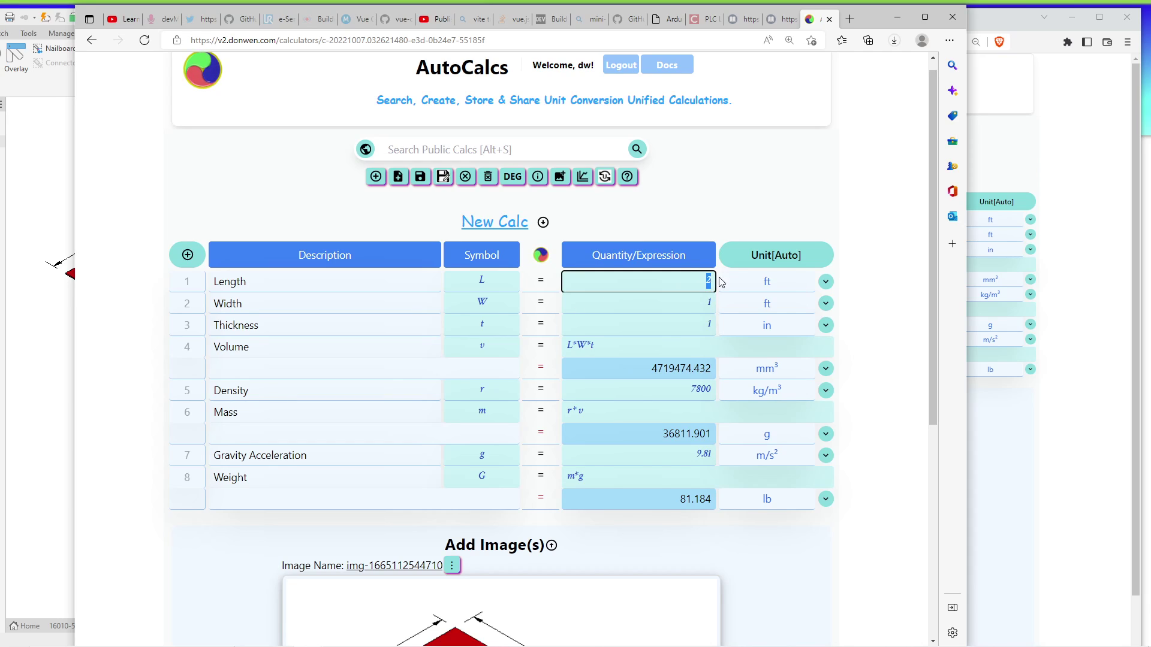
key(BackSpace)
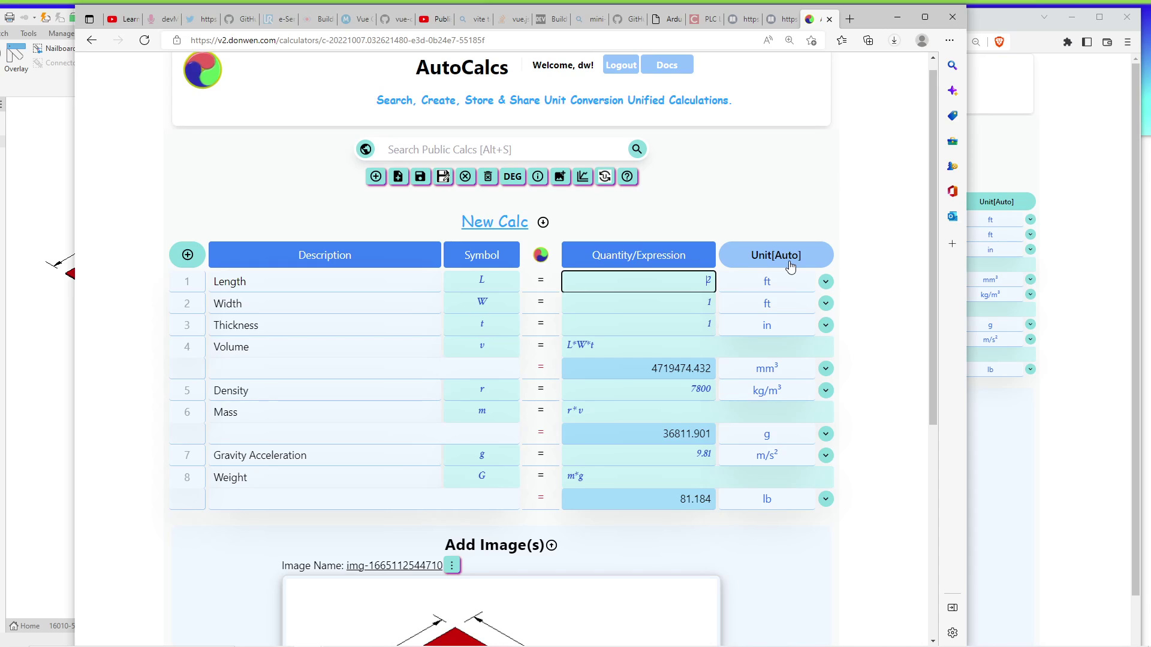
click(889, 261)
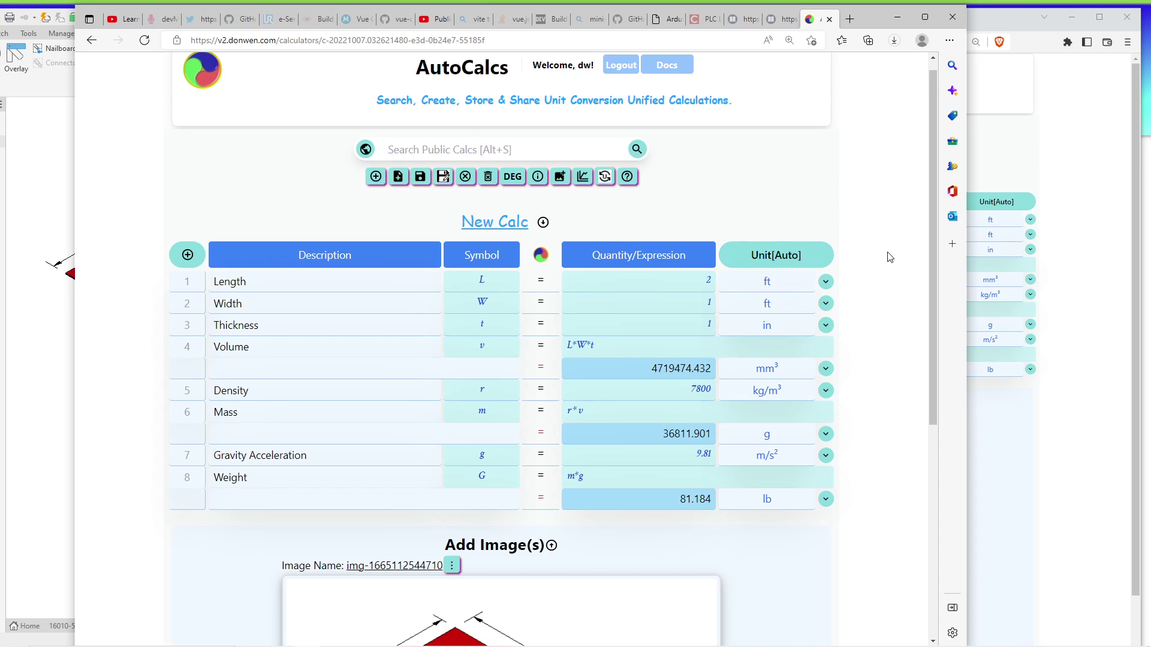
click(704, 281)
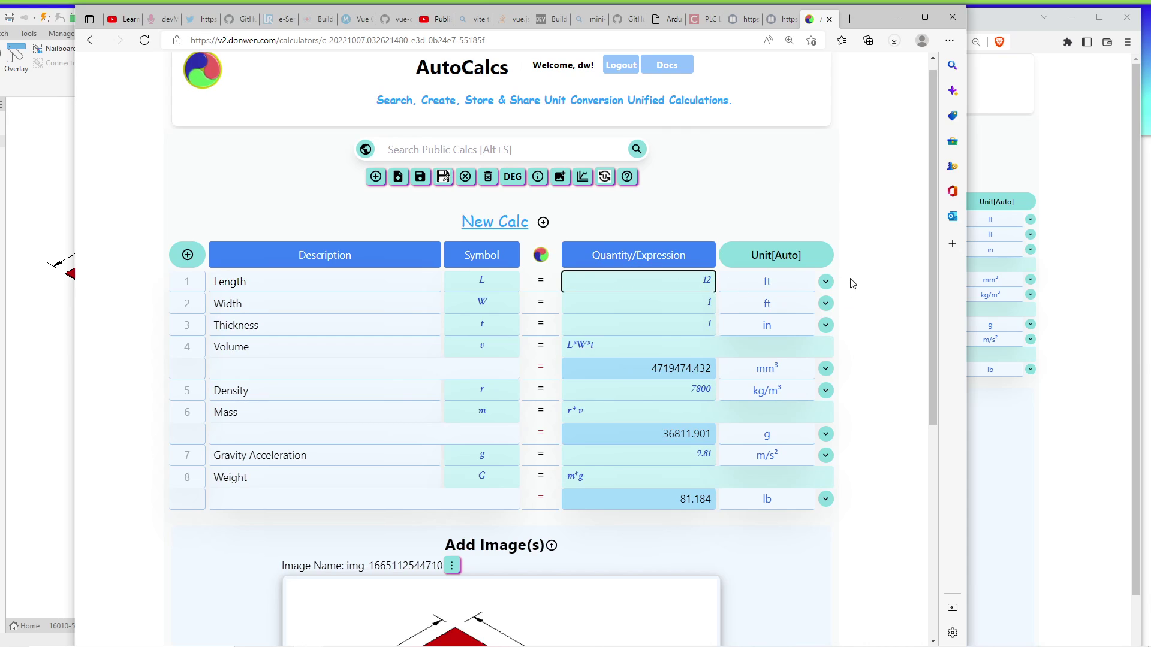
click(737, 319)
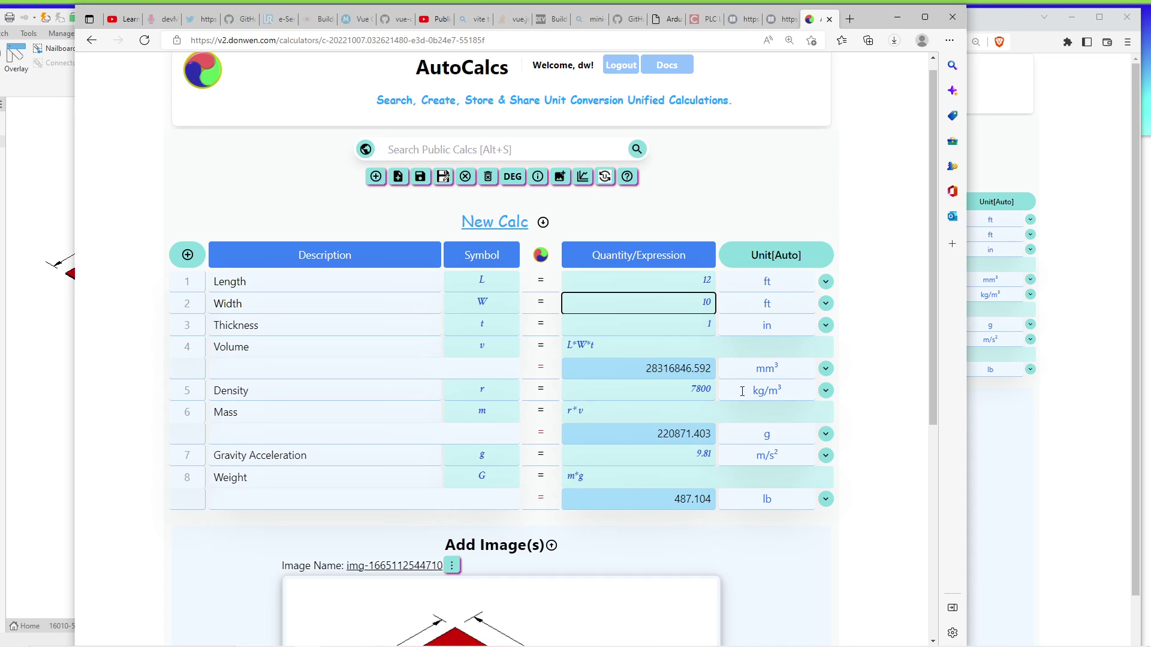
click(677, 513)
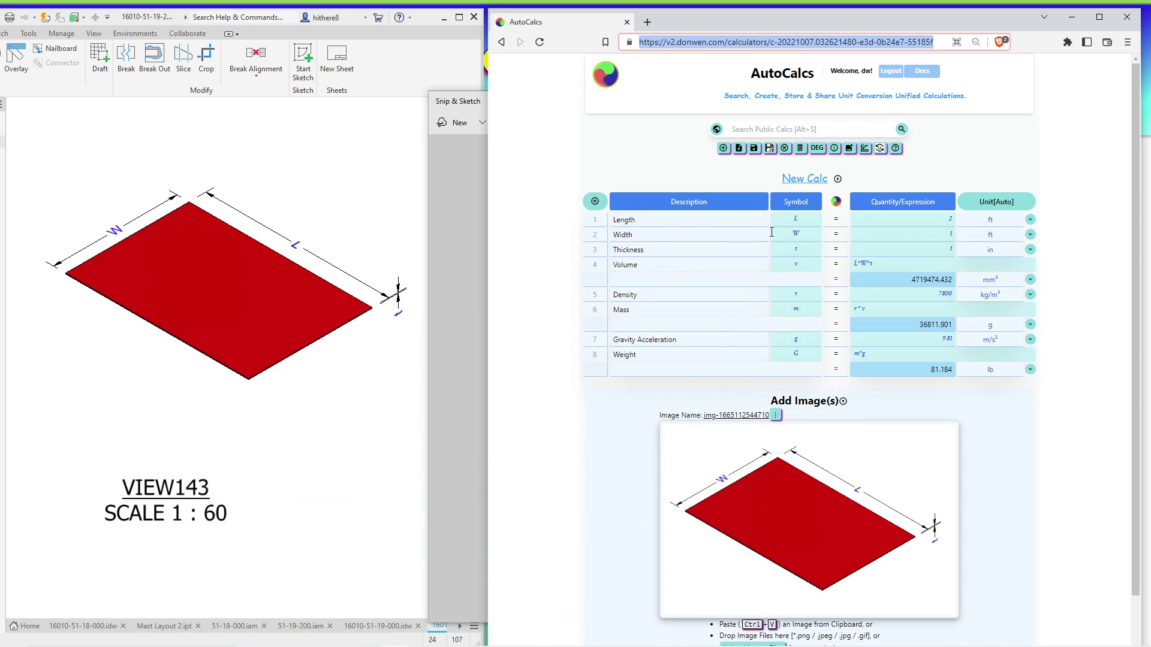
Expand the New Calc project information and select its Title field
click(959, 155)
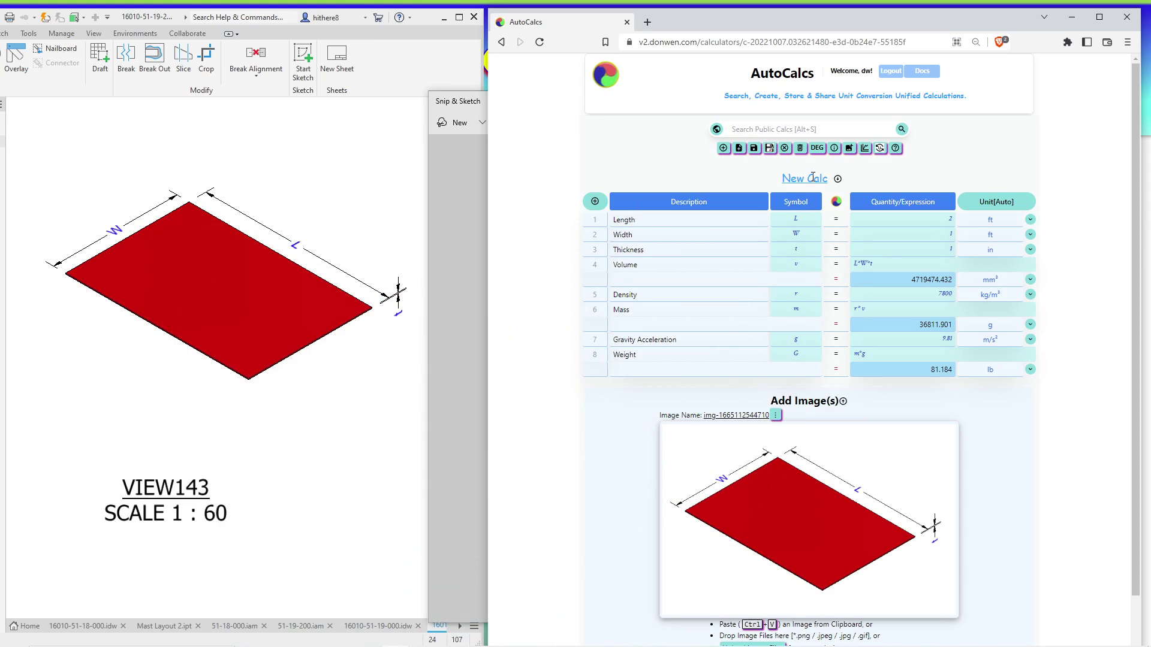
drag(785, 174, 819, 176)
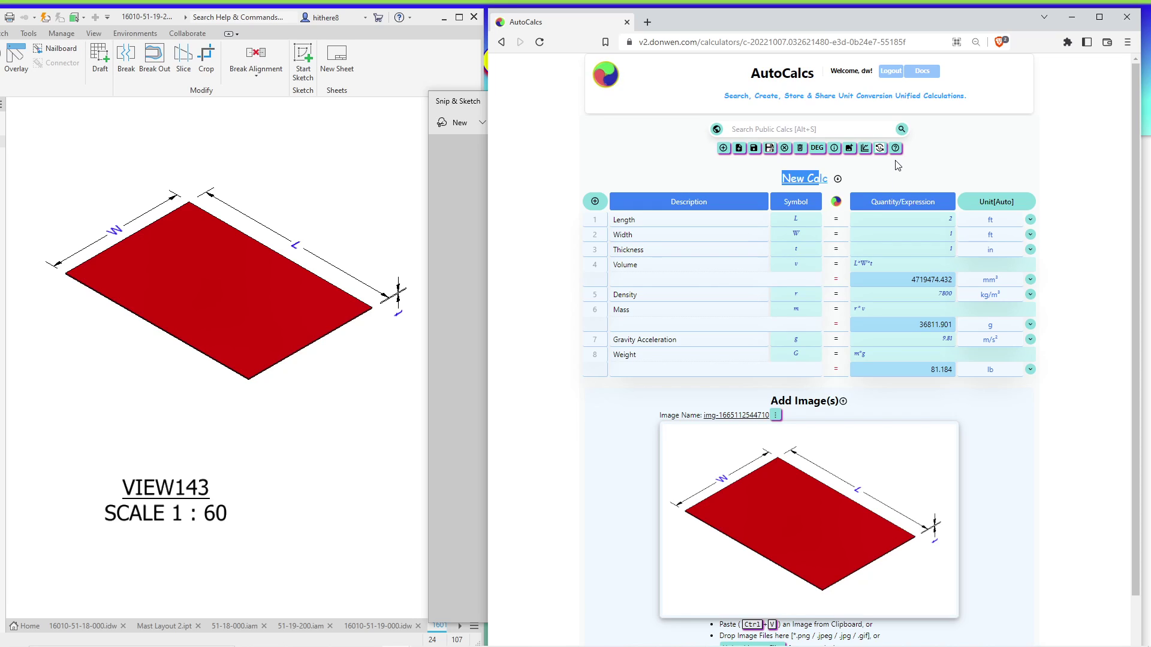
click(838, 179)
click(737, 191)
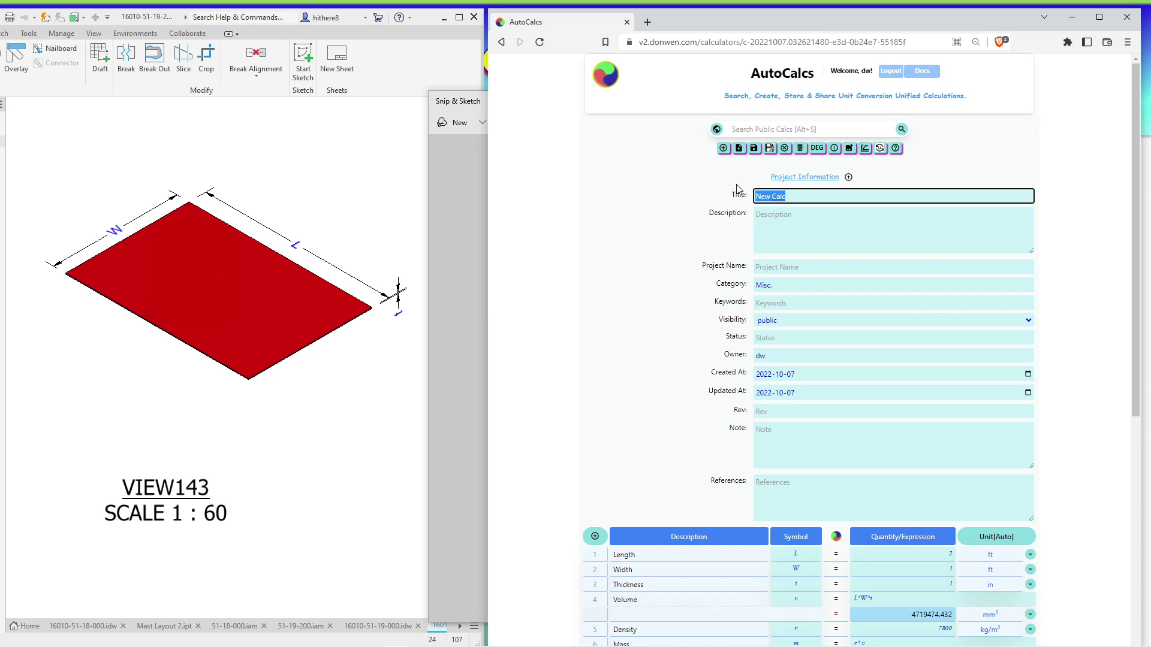
Enter the title 'Volume, Mass and Weight of a Box Calculation', leaving Description empty
text(Volume, Mass and Weight)
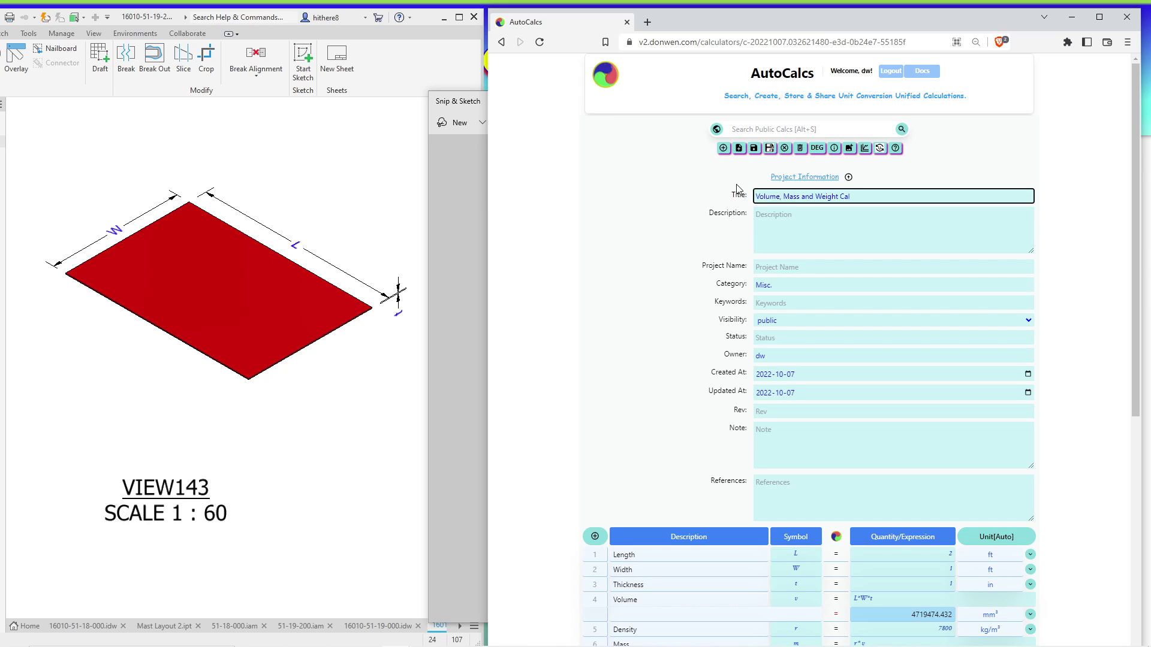
text(culation)
key(ctrl+Left)
key(Left)
text(of a Box)
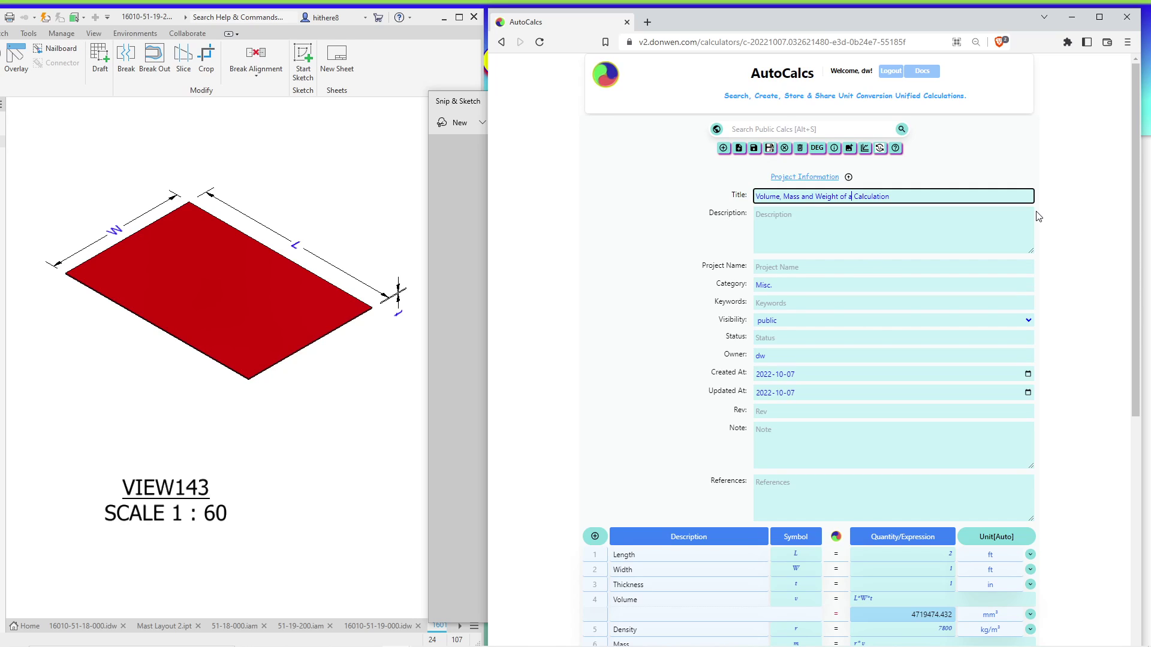
click(837, 217)
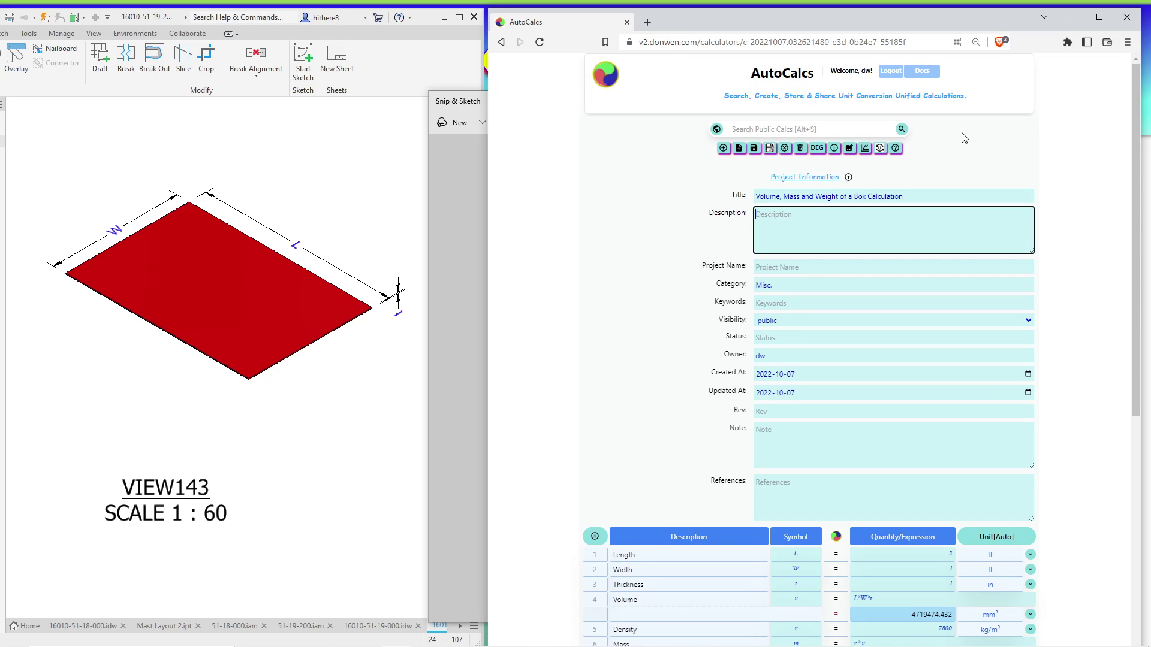
click(1004, 157)
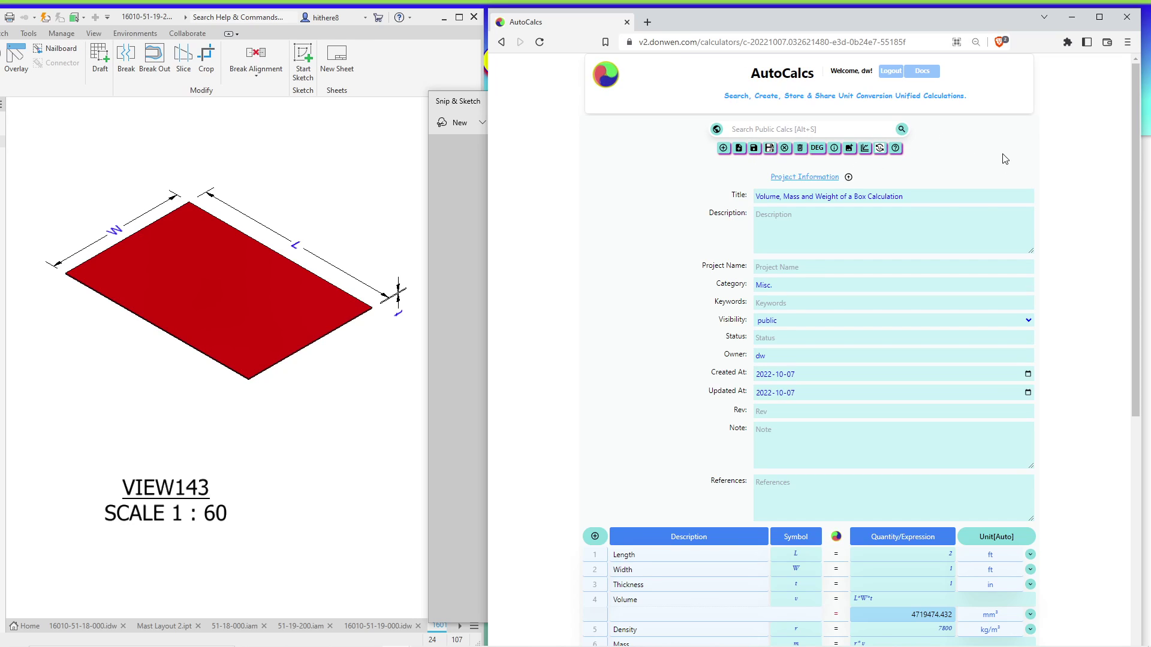
Load v2.donwen.com in a new tab and reset the page zoom to 100%
click(648, 20)
click(689, 46)
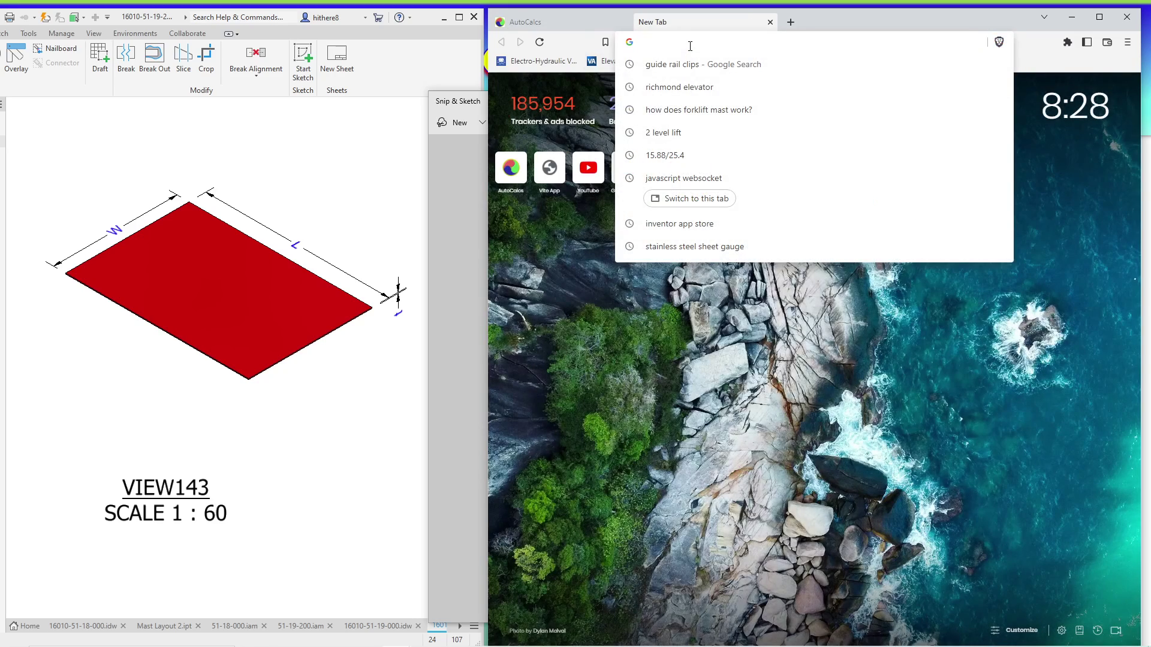
text(v2)
key(Return)
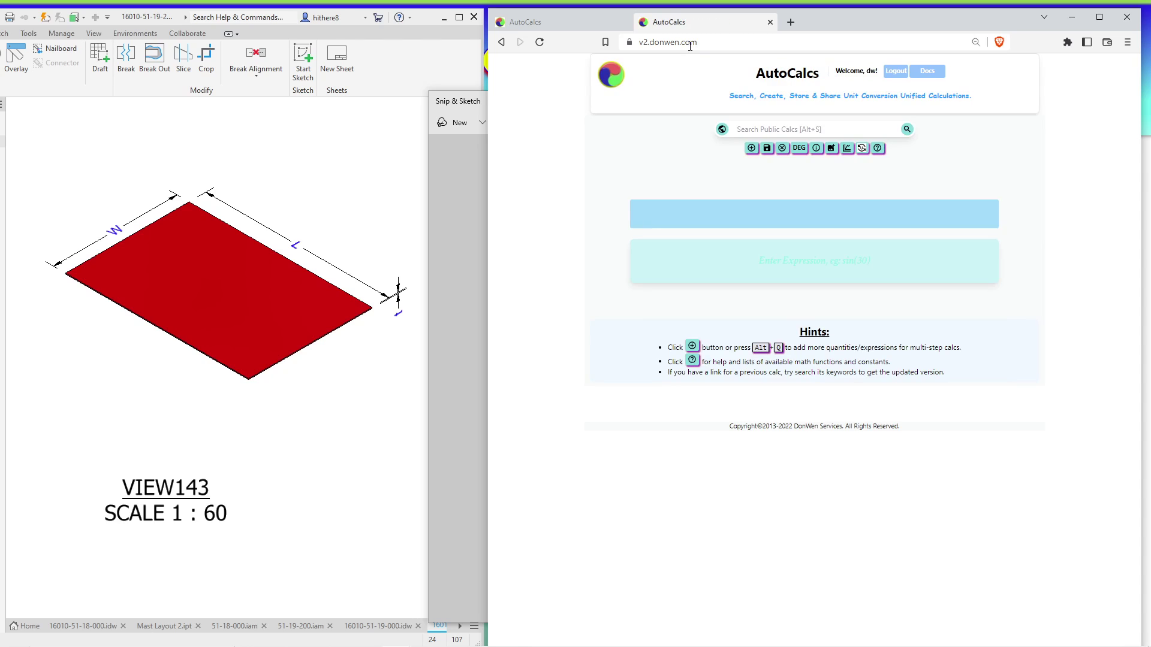
key(ctrl+0)
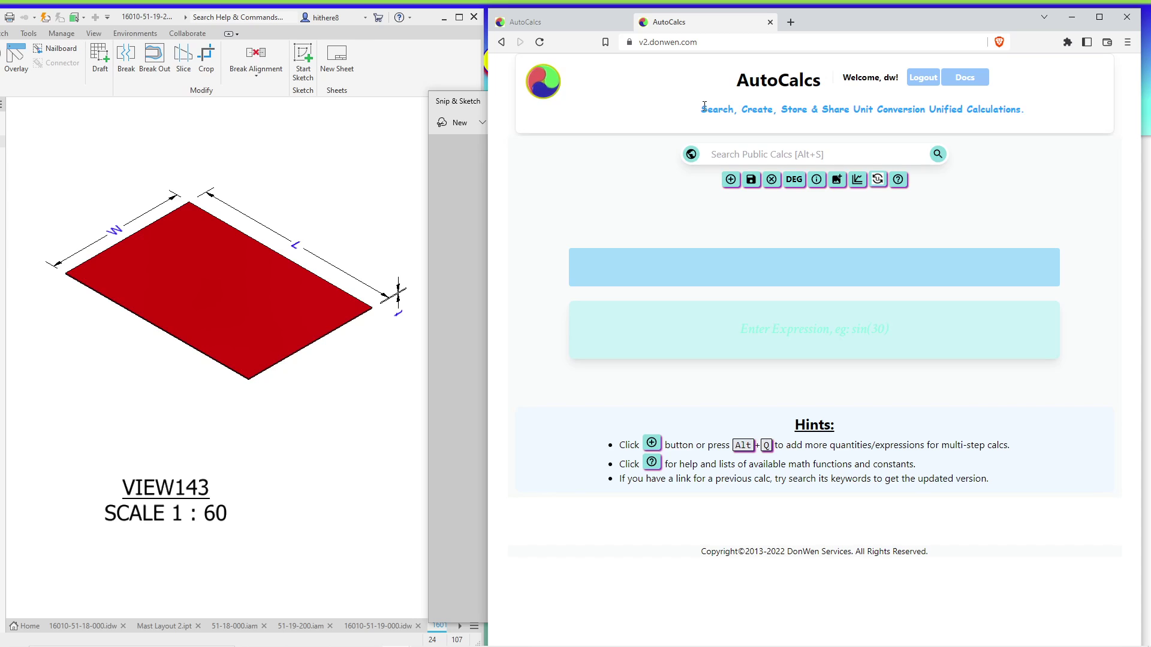
drag(704, 106, 1041, 116)
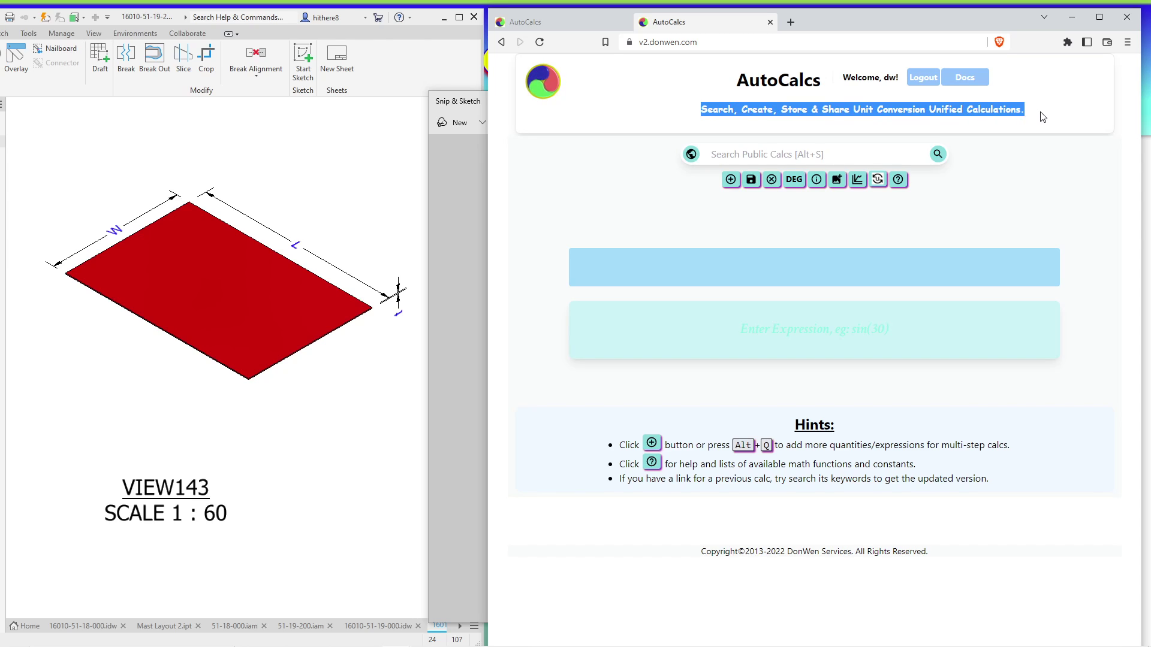
click(725, 114)
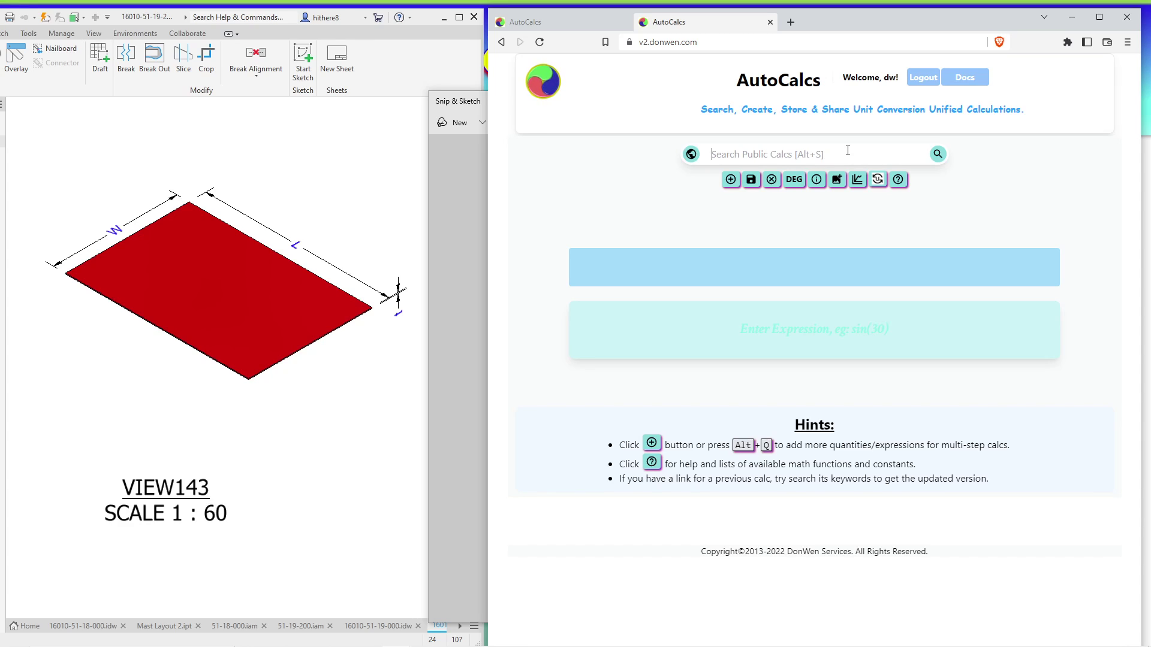
text(new)
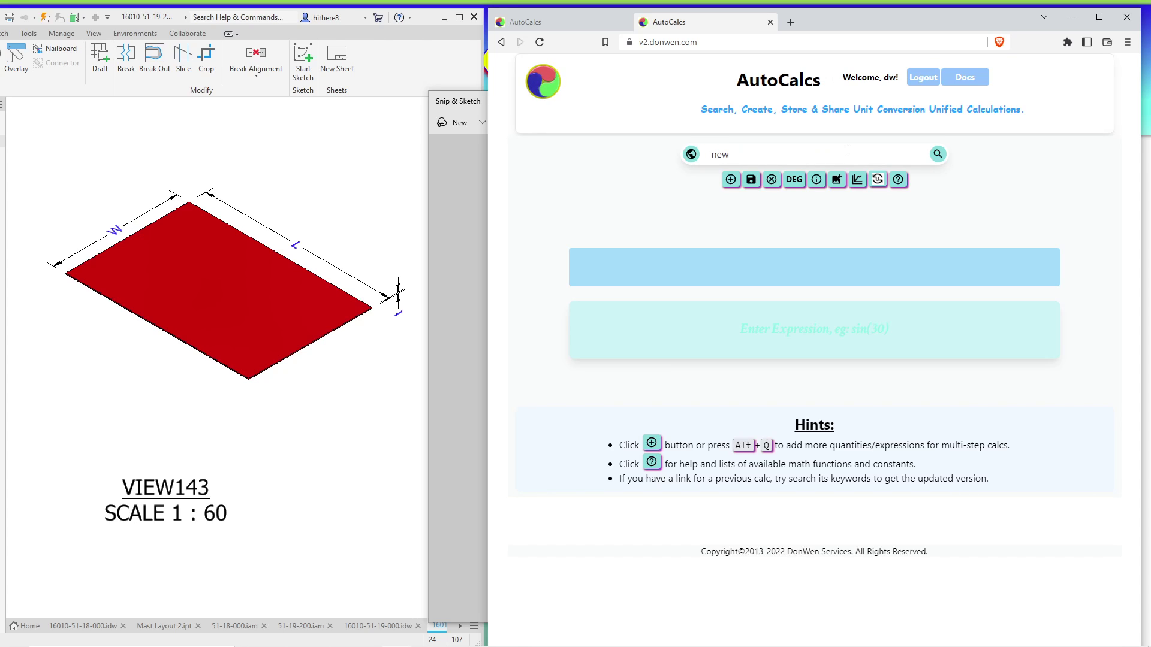
key(Return)
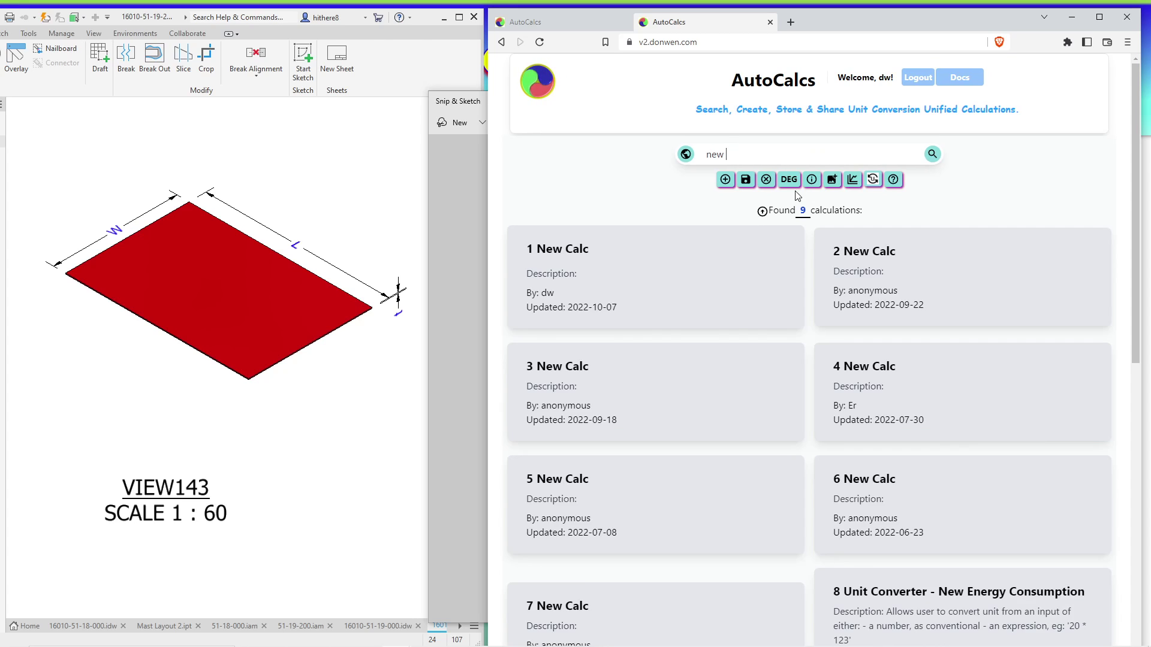
mouse_move(629, 259)
scroll(736, 302, down, 2)
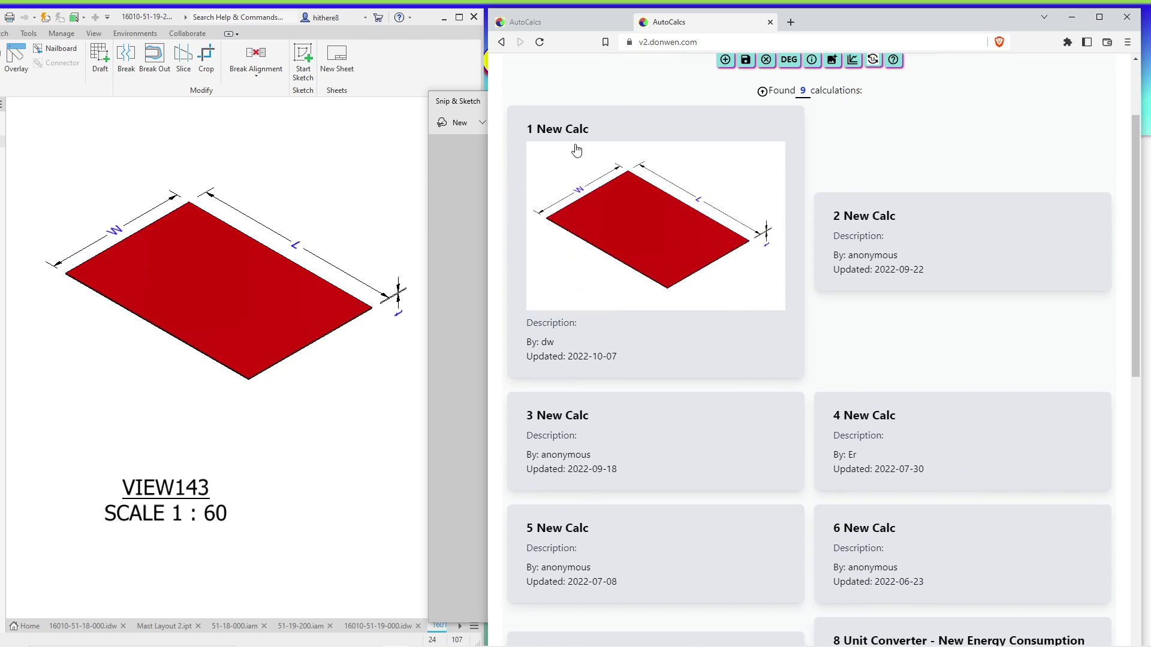
scroll(696, 270, down, 2)
scroll(703, 274, down, 2)
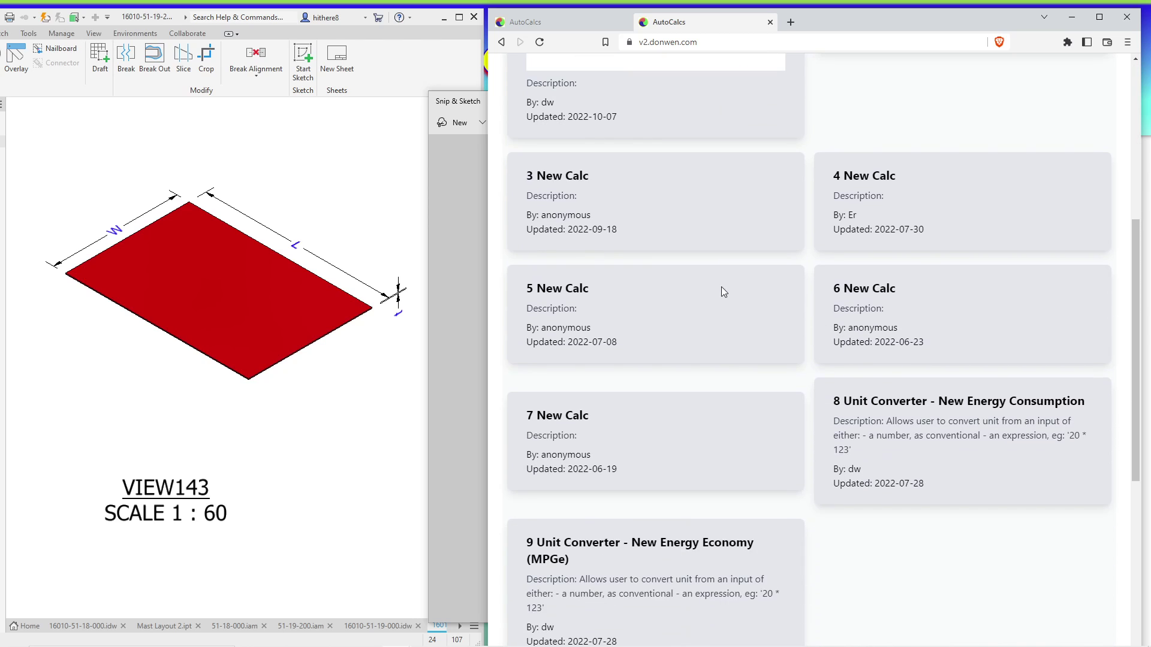
scroll(720, 288, up, 5)
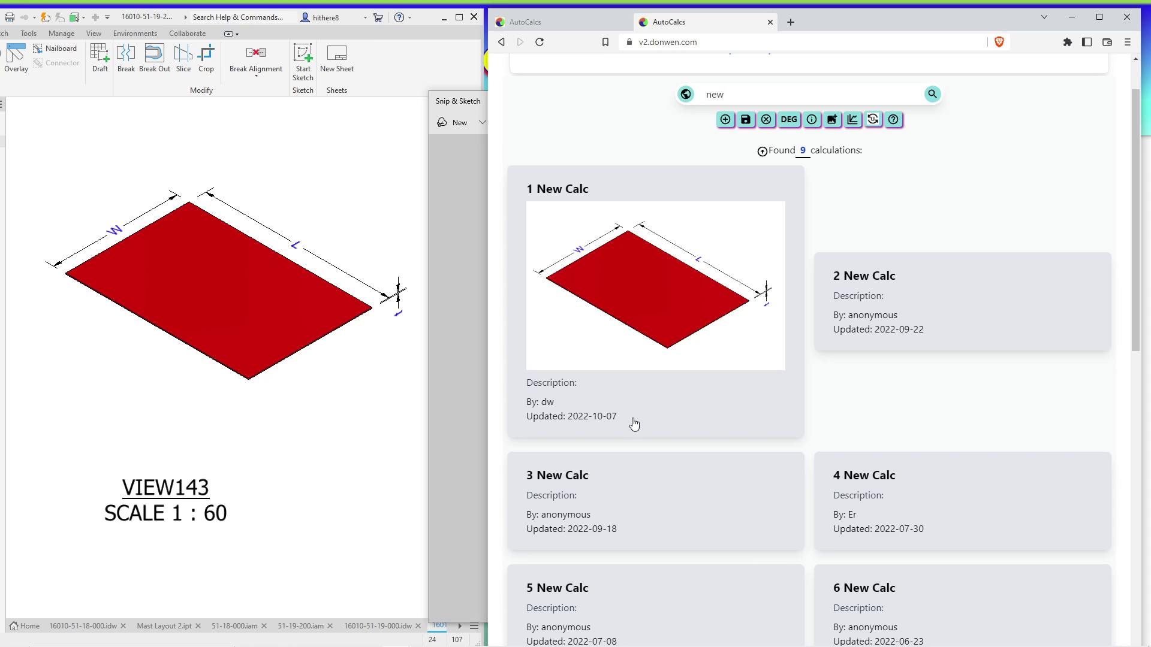
Open the New Calc box calculation from the first result card
click(676, 256)
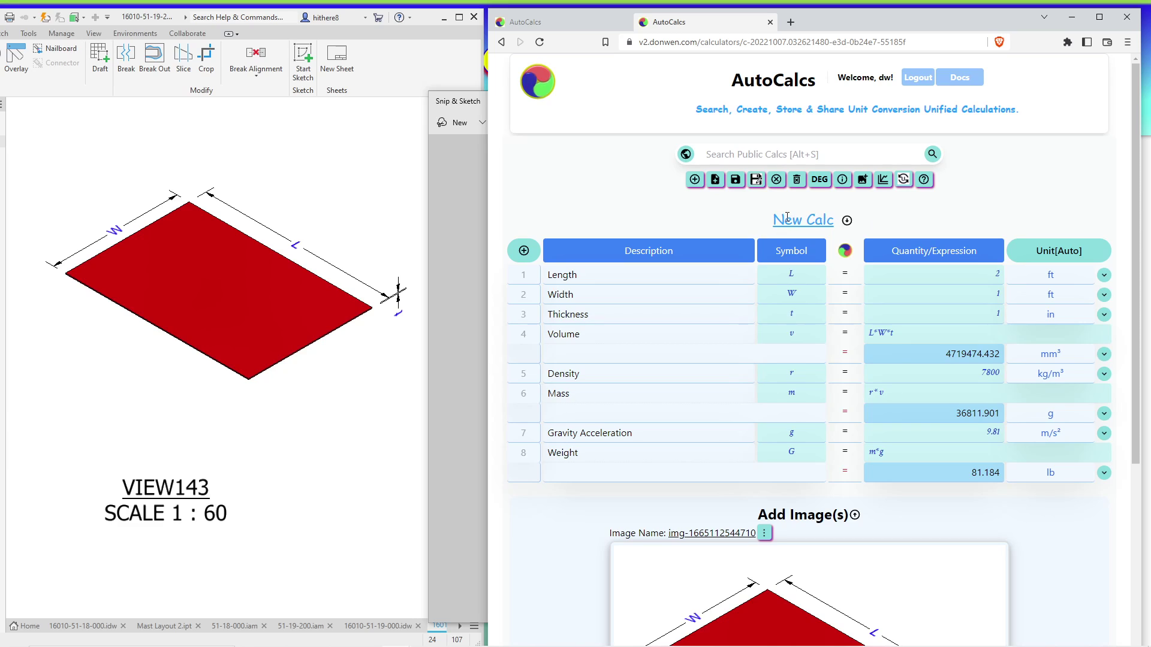
drag(772, 219, 836, 219)
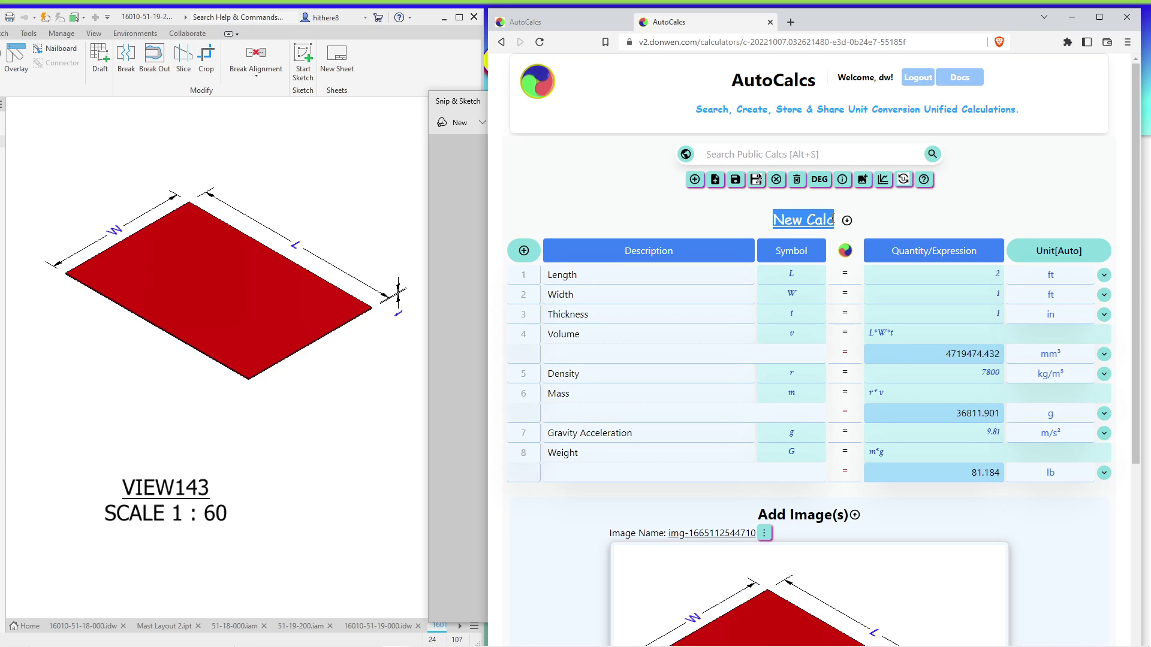
click(897, 216)
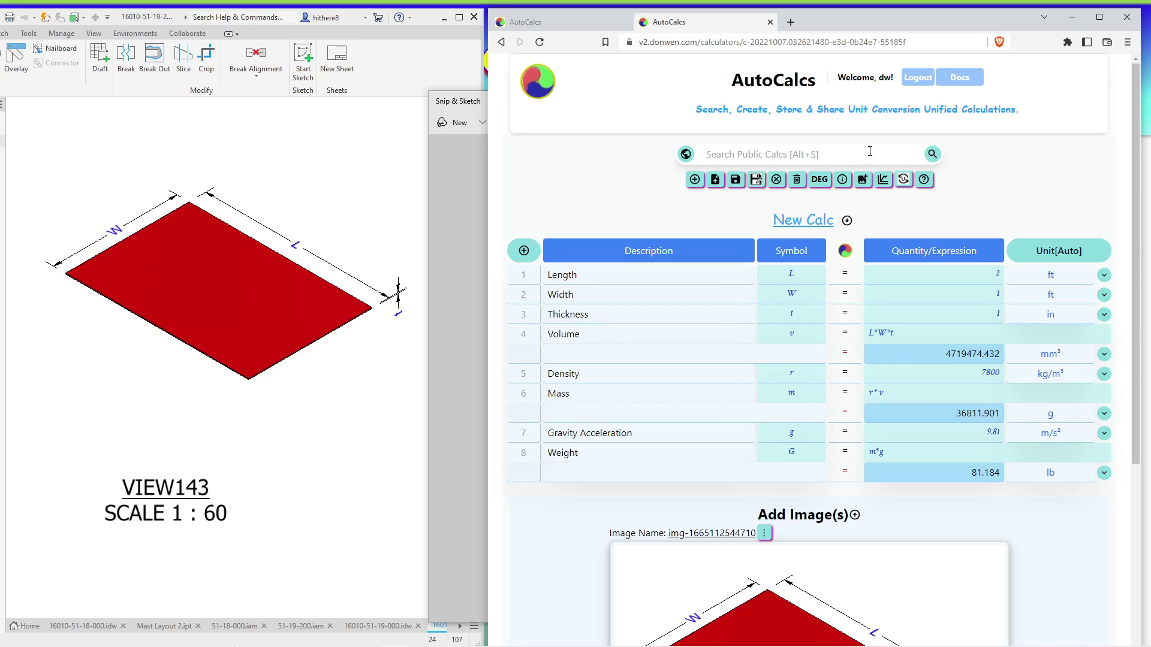
Rerun the public search for 'new', which now finds 10 calculations
click(804, 151)
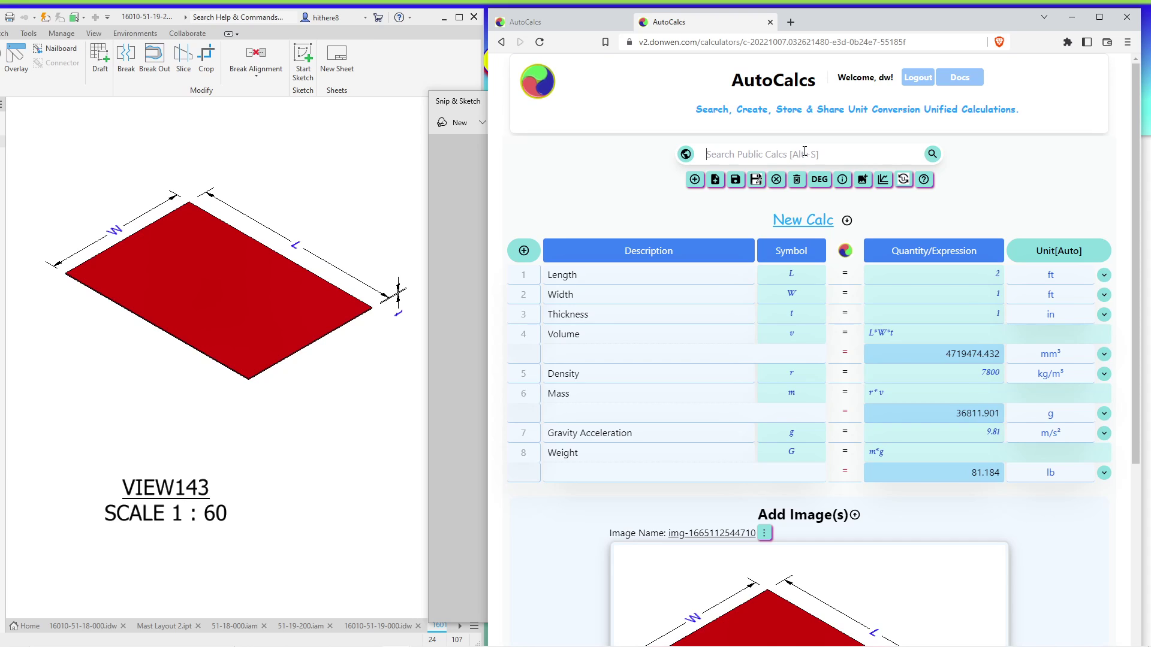
text(new)
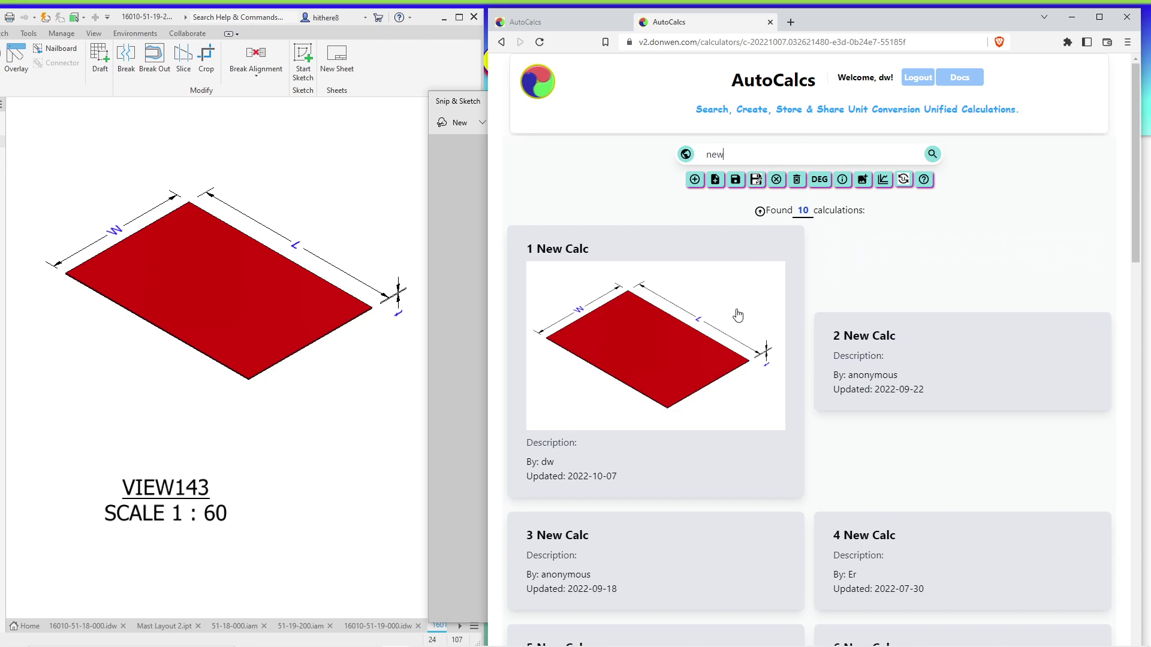
scroll(737, 315, down, 7)
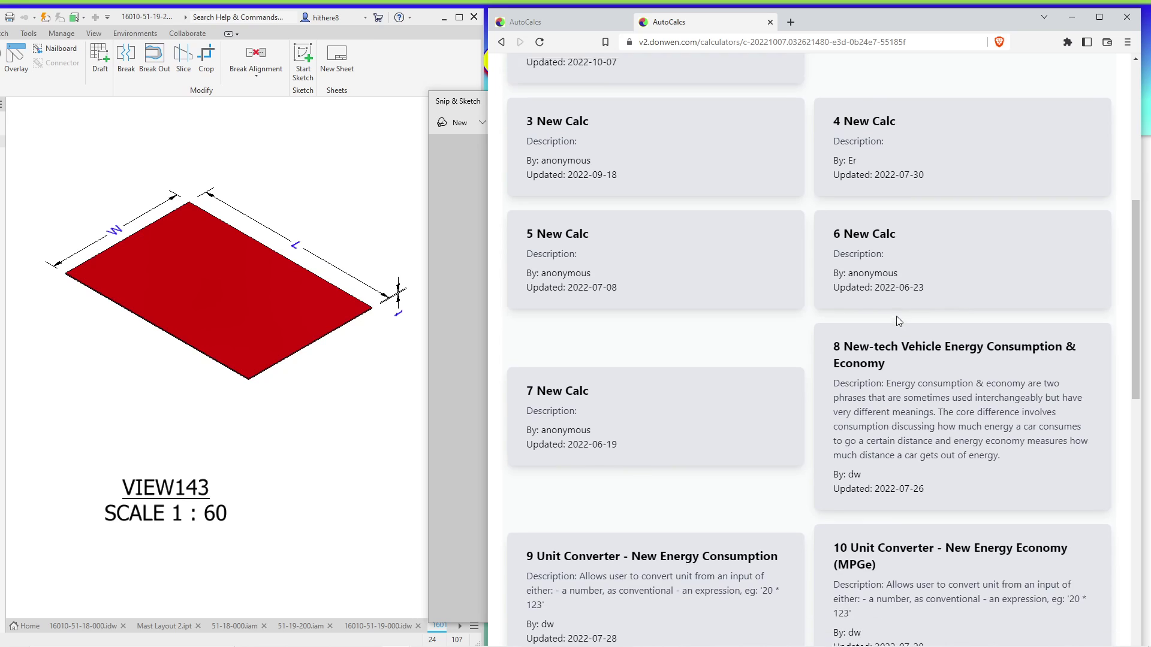
scroll(896, 317, up, 6)
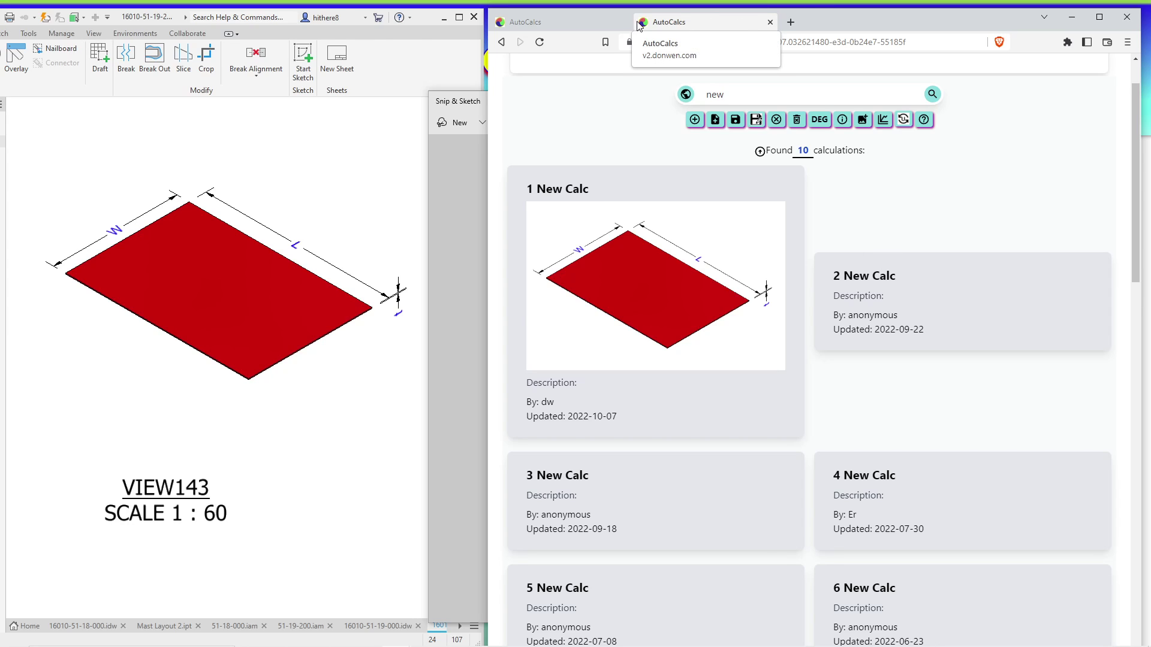
In the first tab, save the retitled box calculation and confirm overwriting the stored copy
click(576, 26)
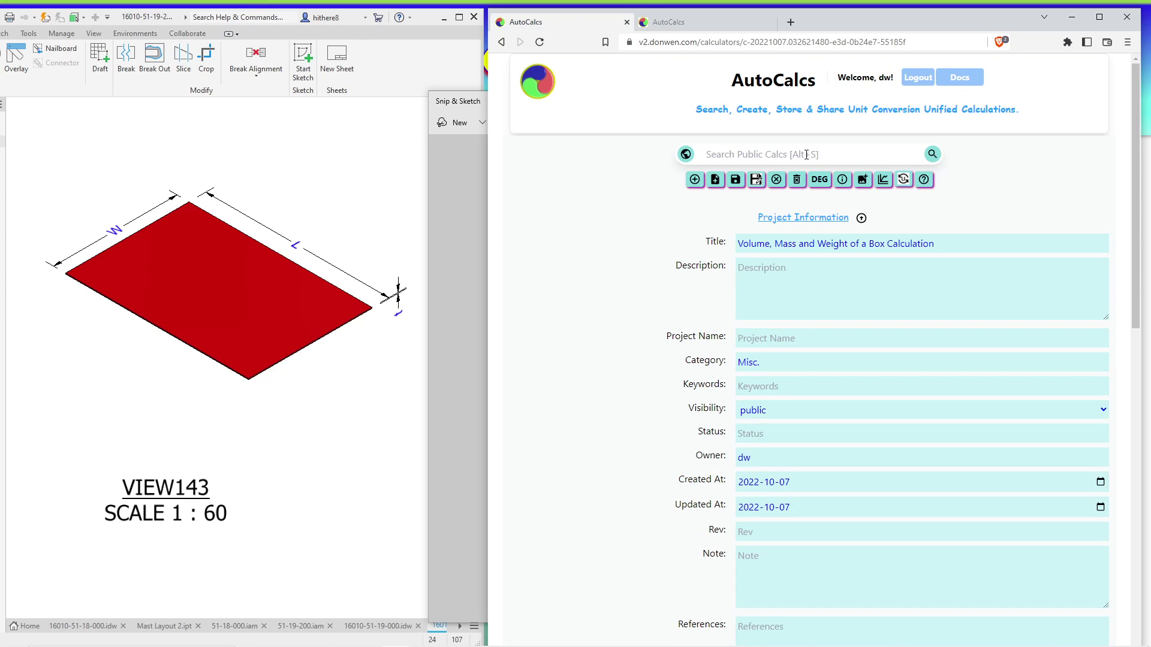
click(798, 243)
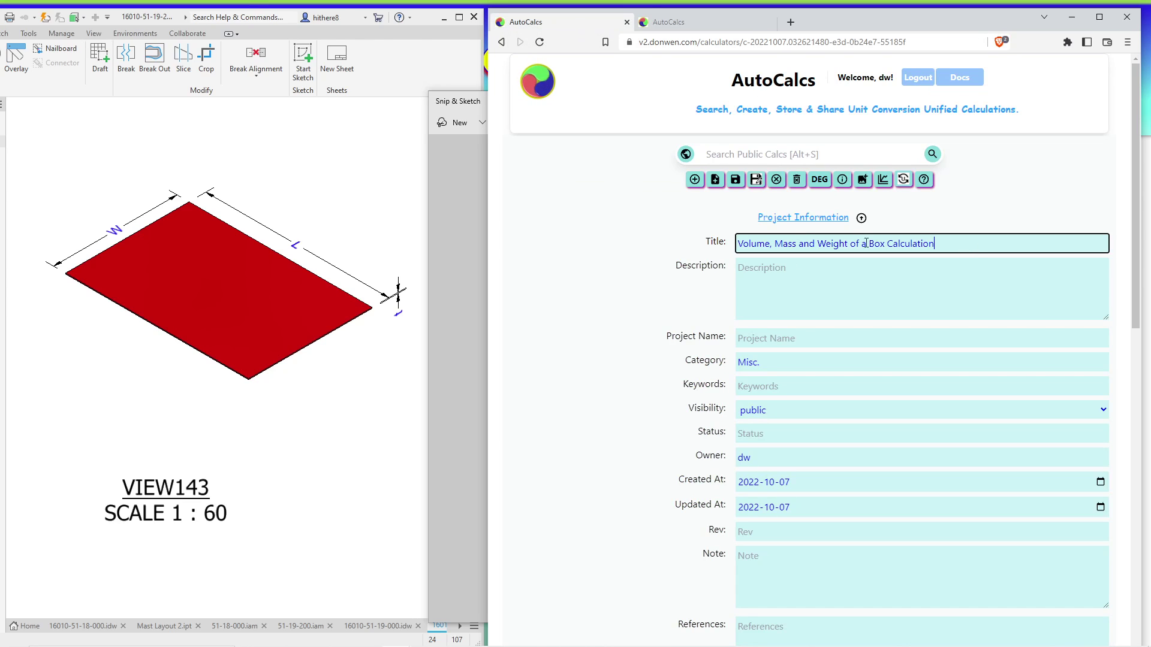
click(735, 182)
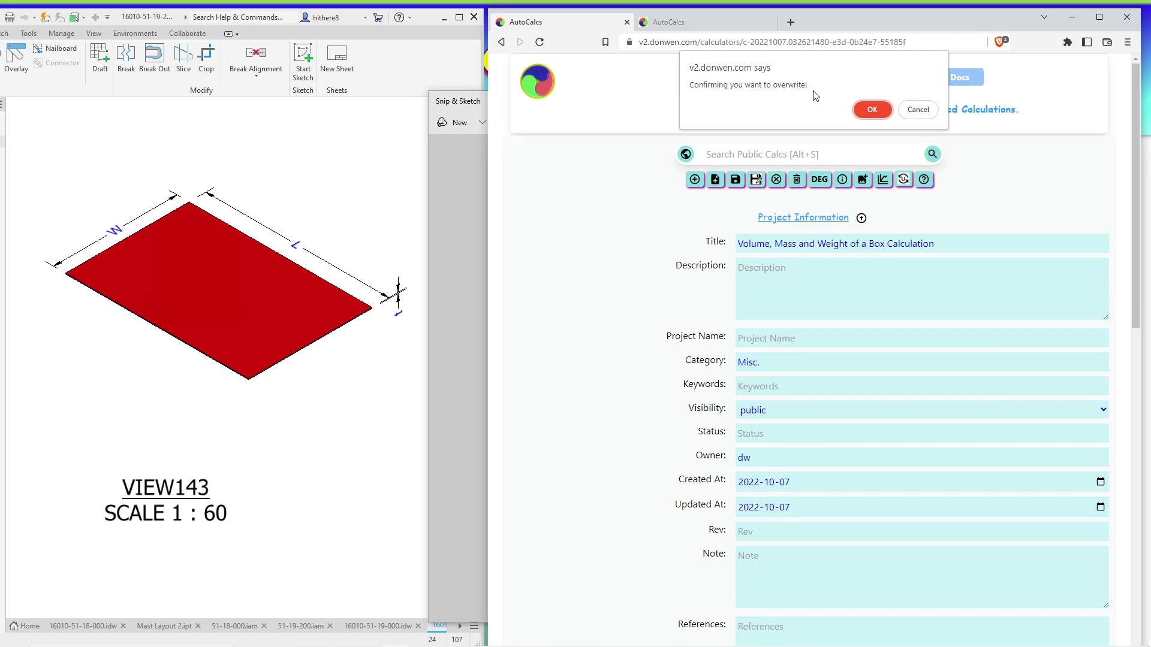
click(879, 109)
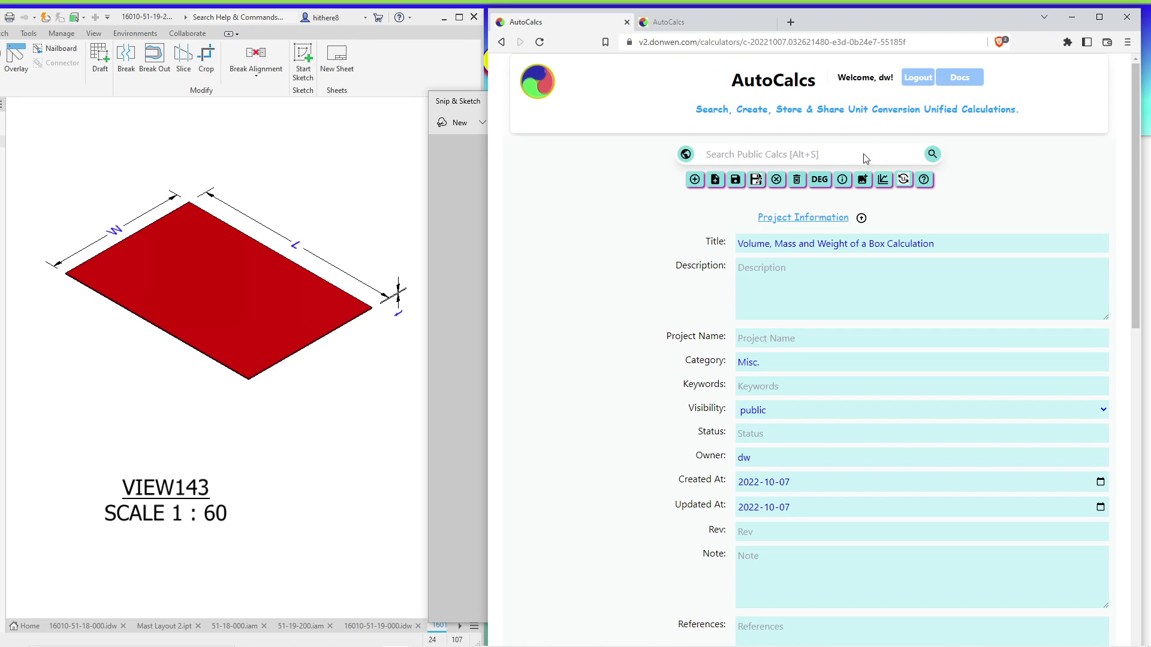
Reload the second tab and rerun the public search for 'new'
click(708, 22)
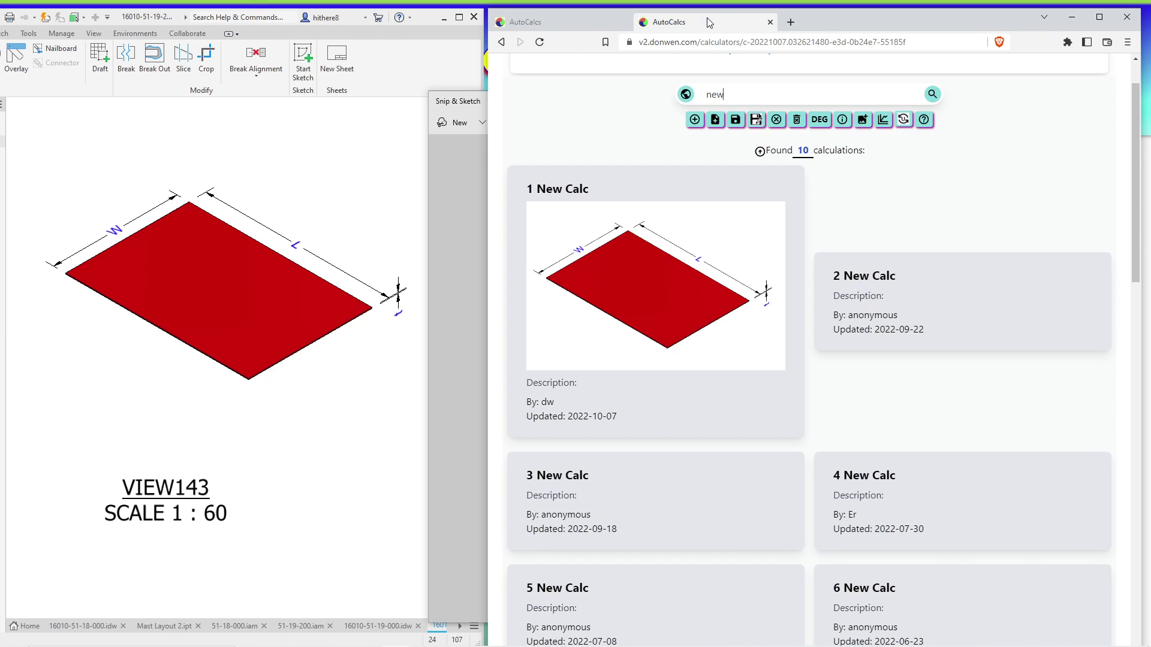
click(751, 88)
key(alt+n)
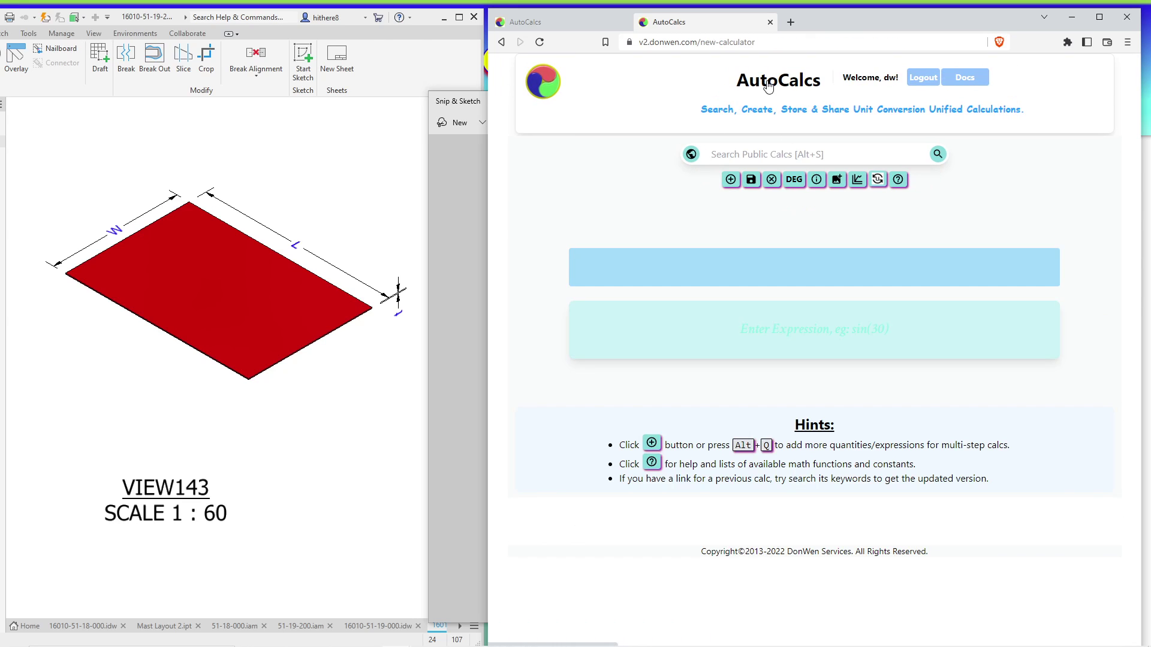
click(805, 161)
text(new)
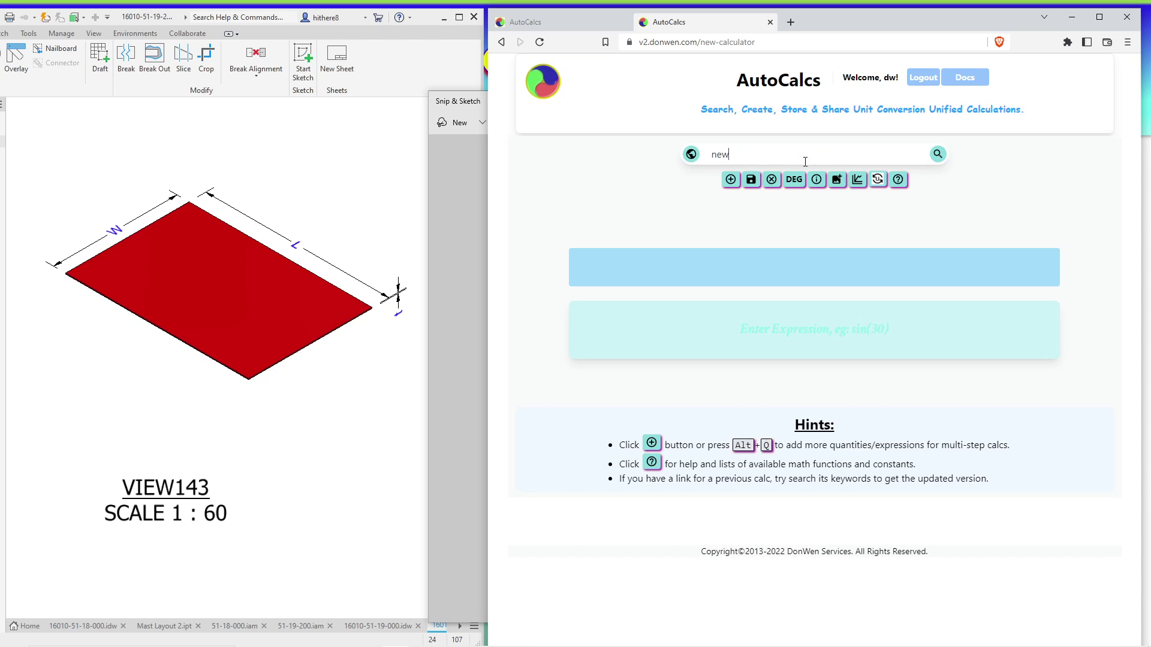
key(Return)
scroll(691, 332, down, 10)
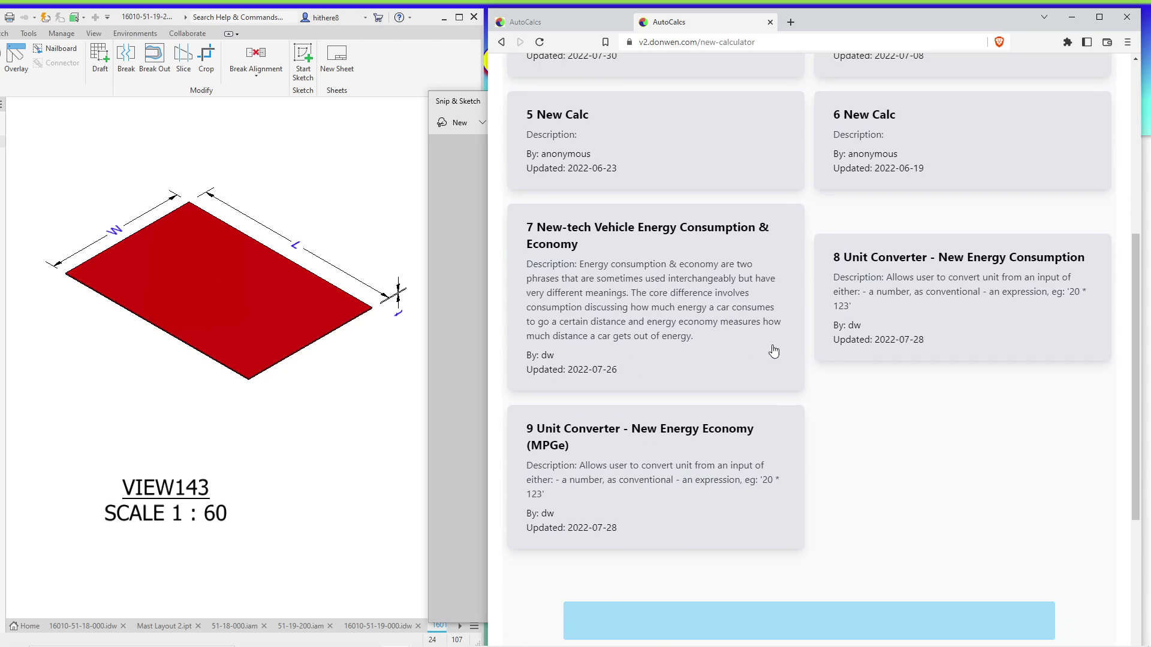
scroll(853, 358, up, 6)
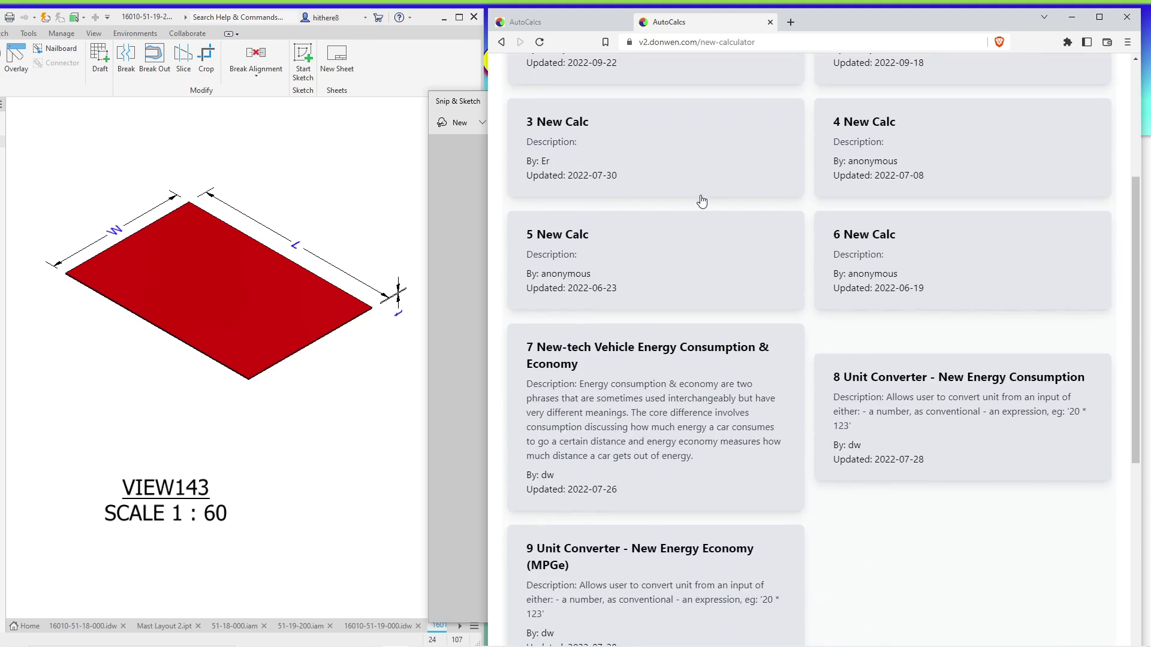
scroll(702, 201, up, 4)
Search for 'weight' instead and scroll to the box calculation at card 7
drag(727, 155, 691, 157)
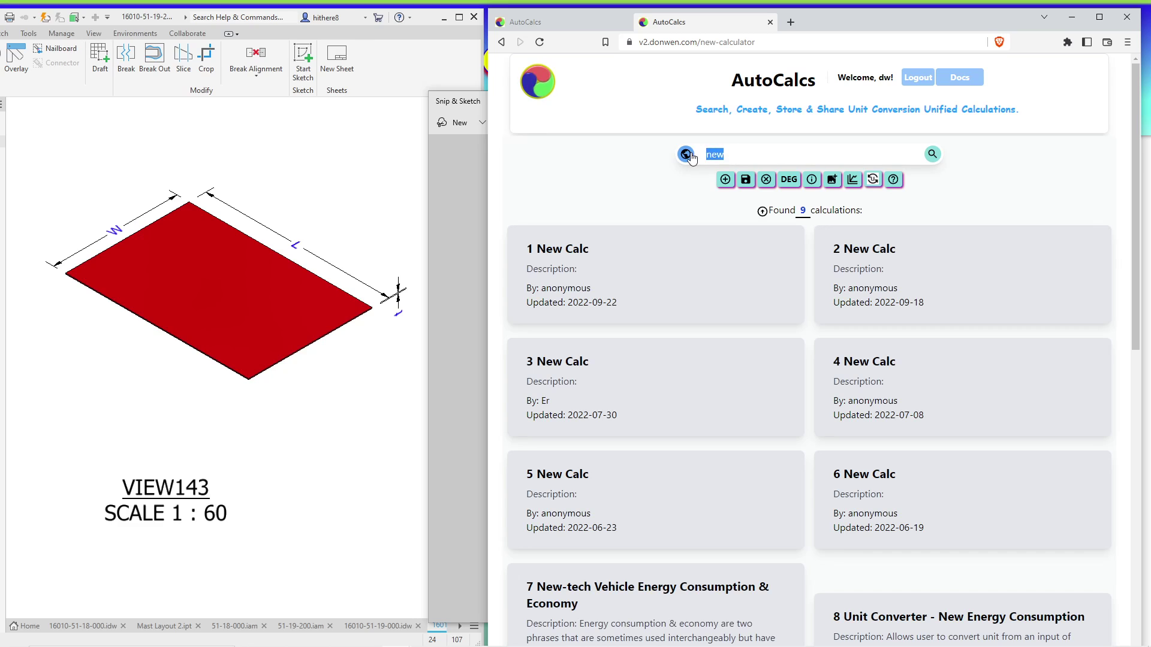
text(v)
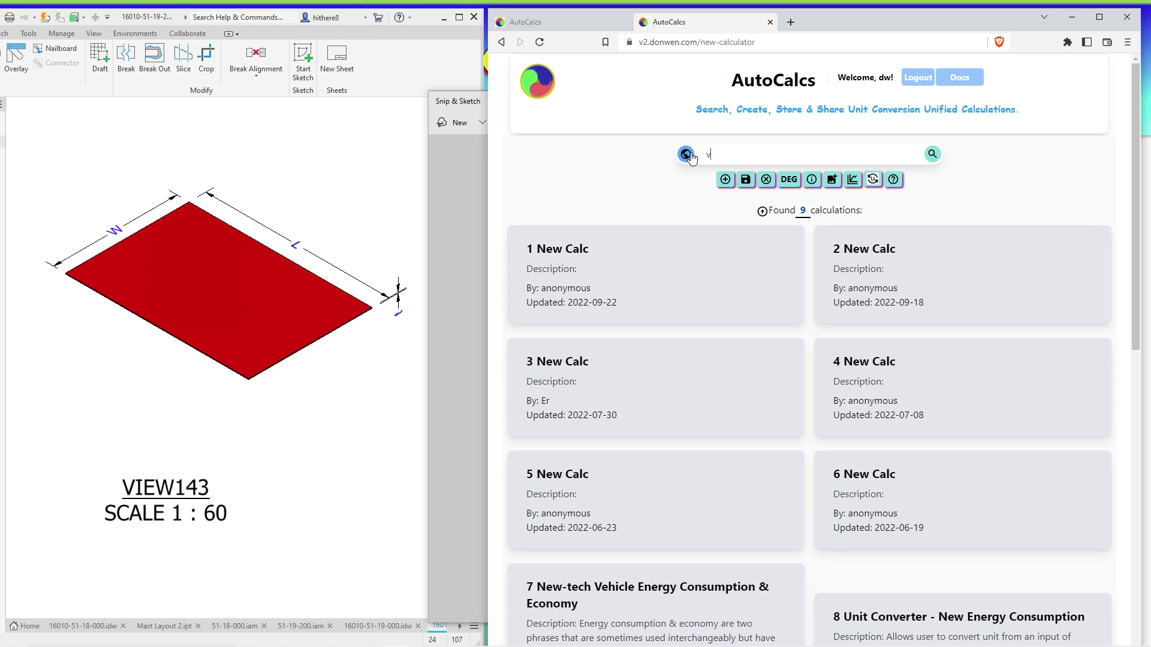
key(BackSpace)
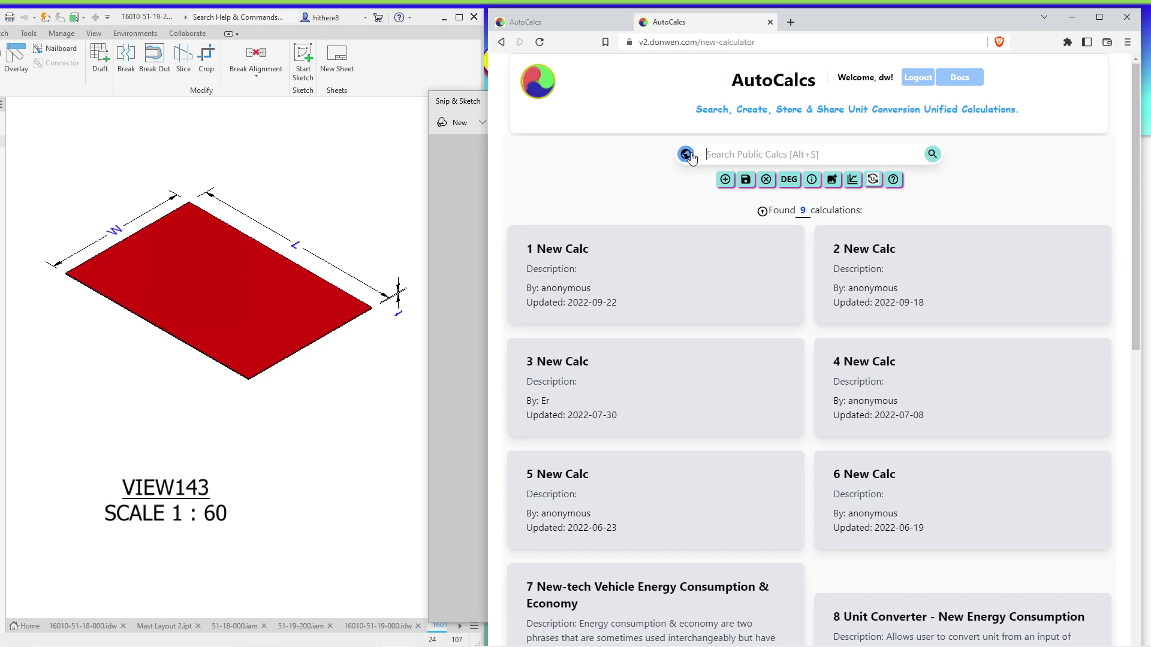
text(wei)
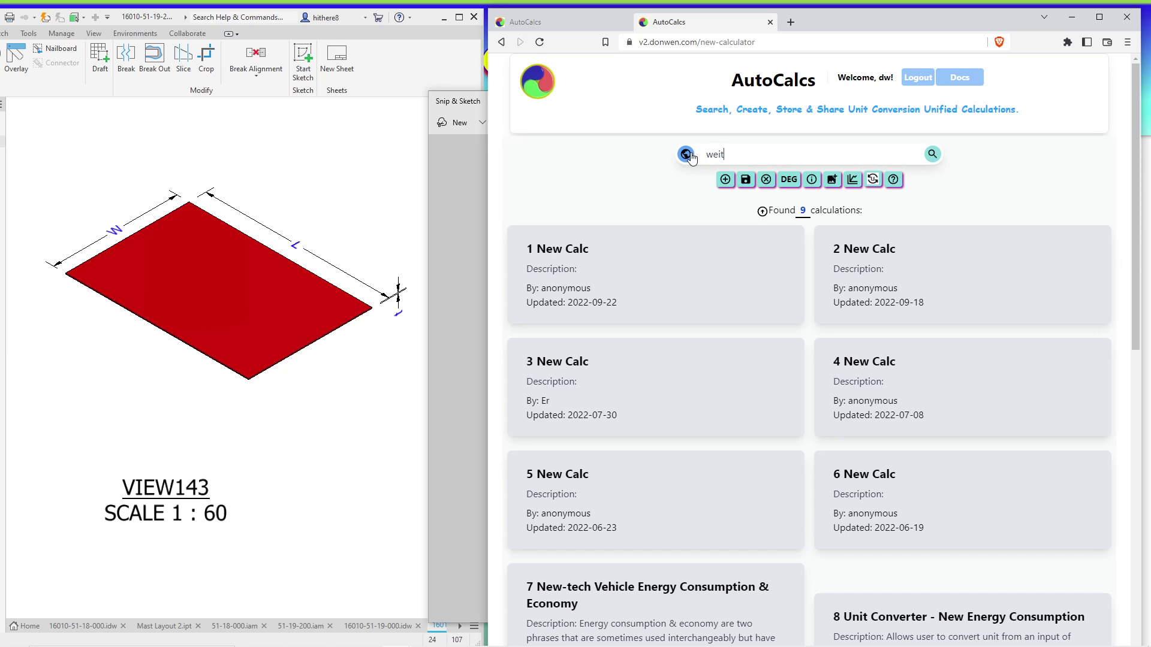
text(ght)
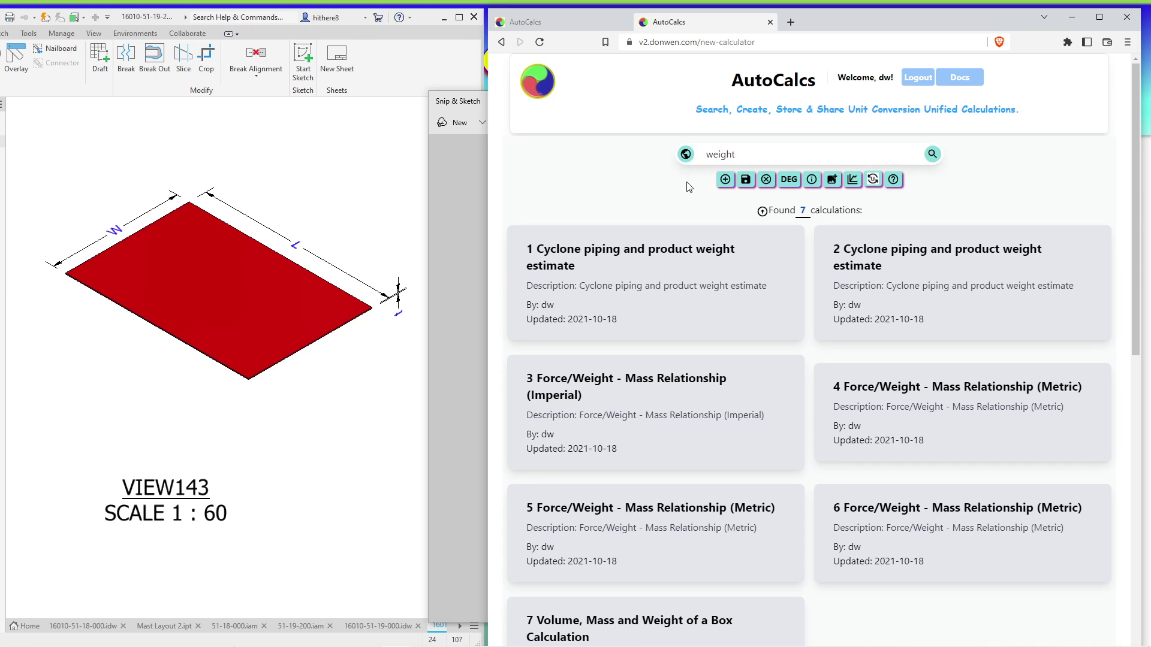
scroll(787, 247, down, 1)
scroll(787, 247, down, 4)
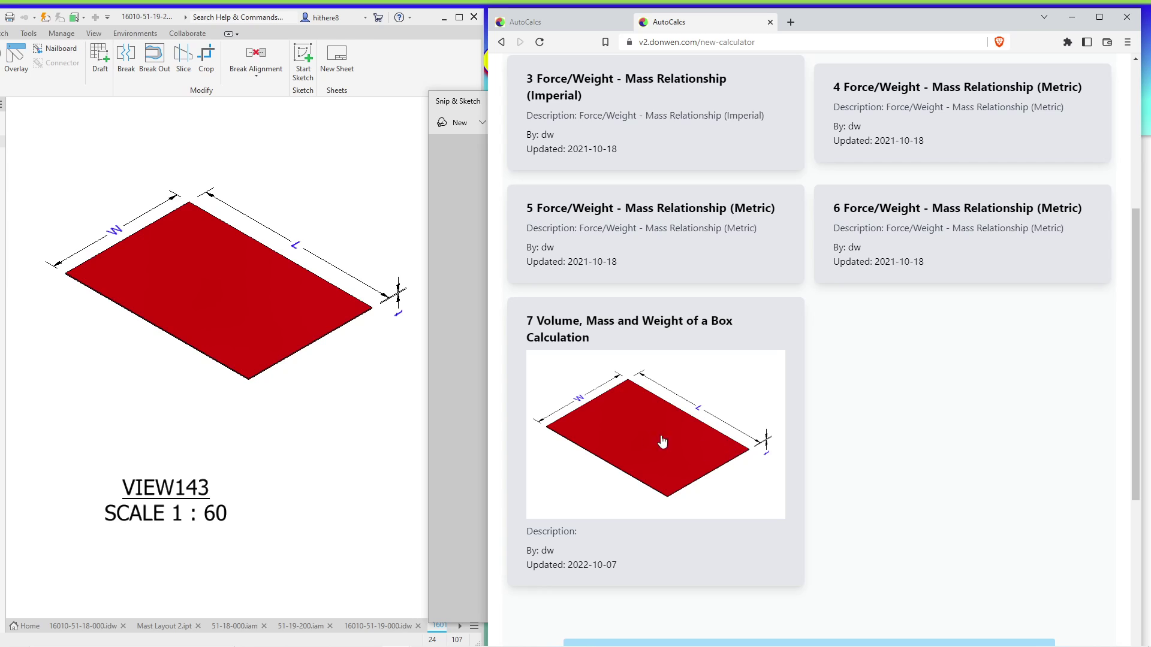
scroll(648, 404, up, 2)
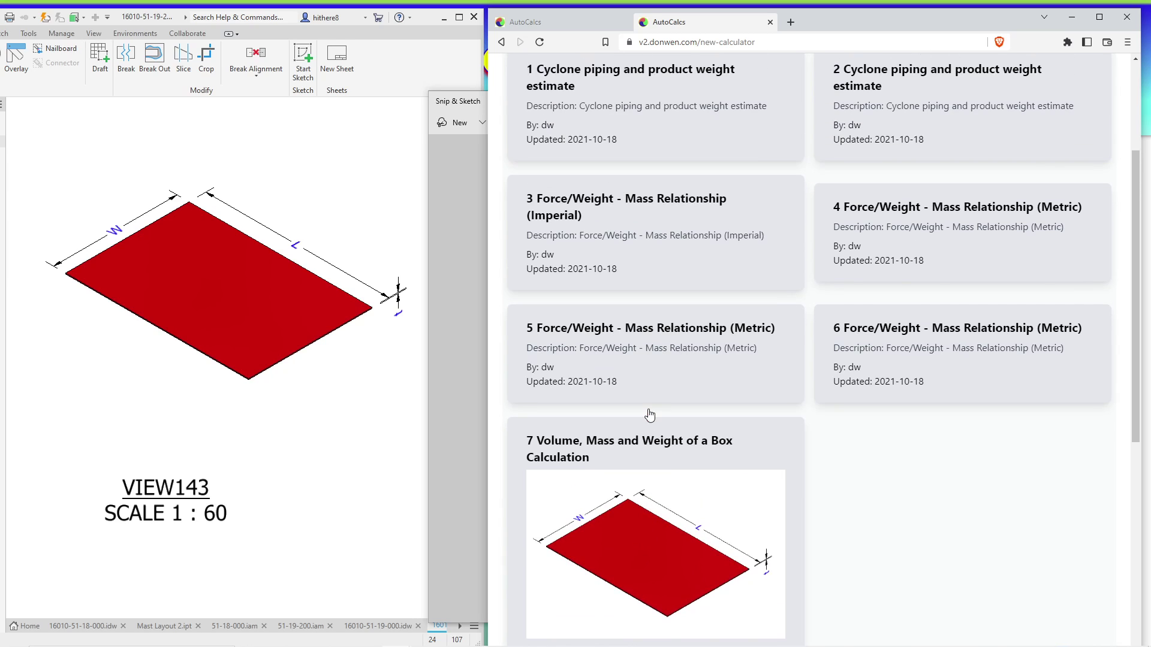
Open card 7's saved box calculation and review its rows and web address, weight 81.184 lb
click(672, 545)
scroll(889, 396, down, 4)
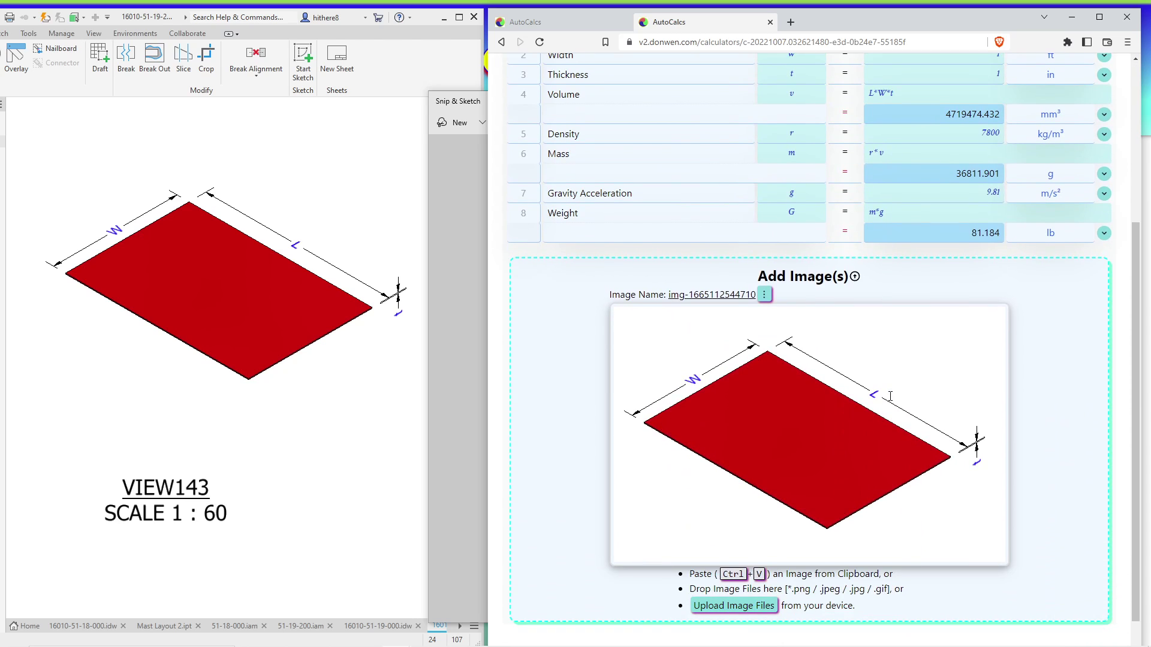
scroll(890, 396, up, 3)
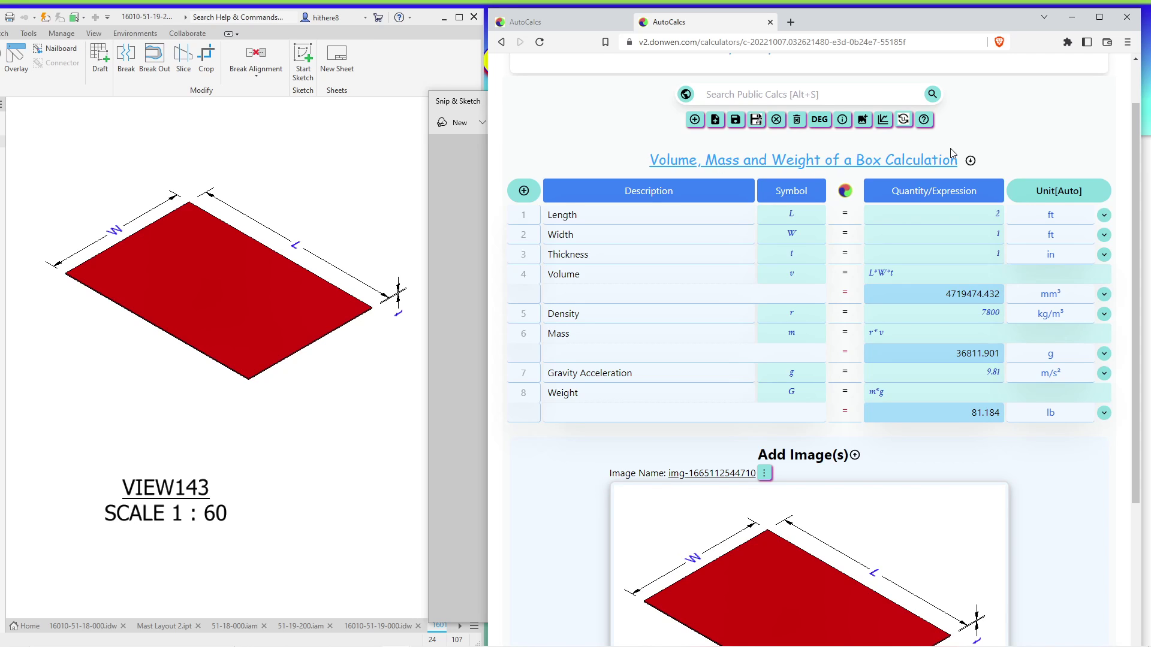
scroll(941, 227, down, 3)
scroll(893, 308, up, 5)
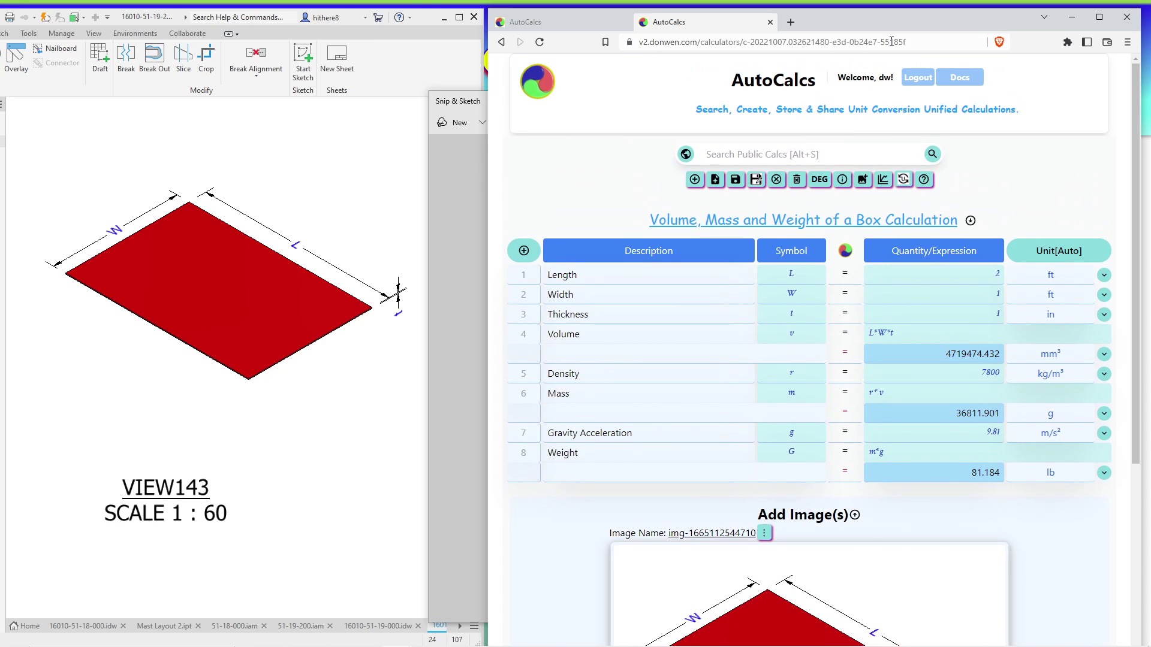
drag(906, 42, 637, 48)
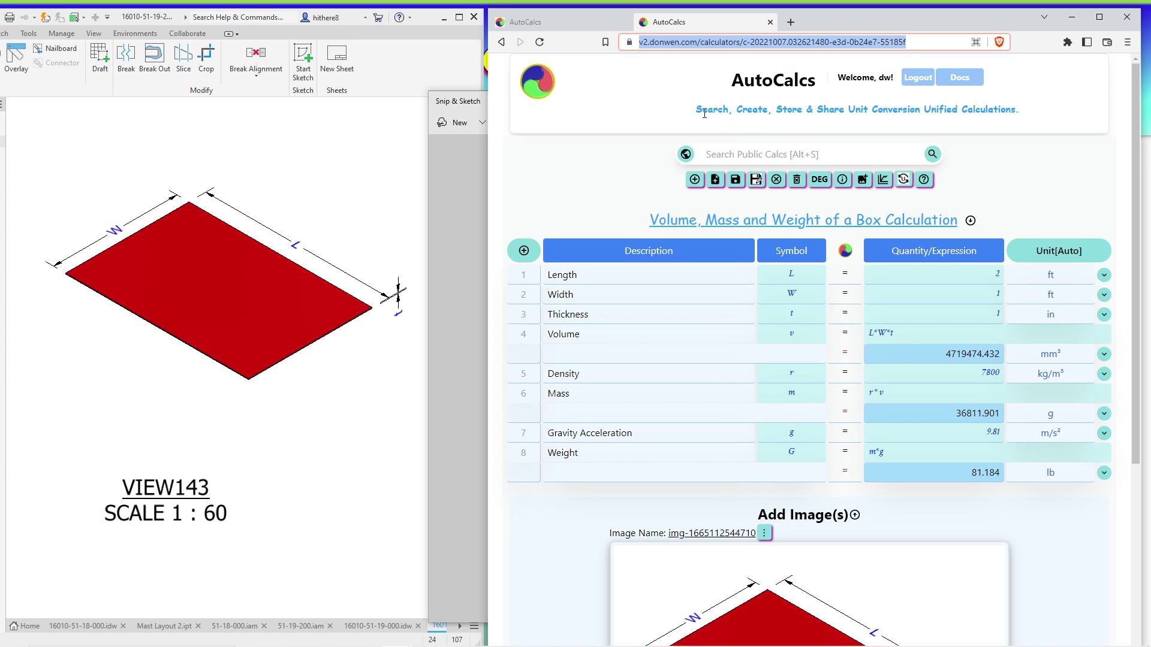
click(809, 109)
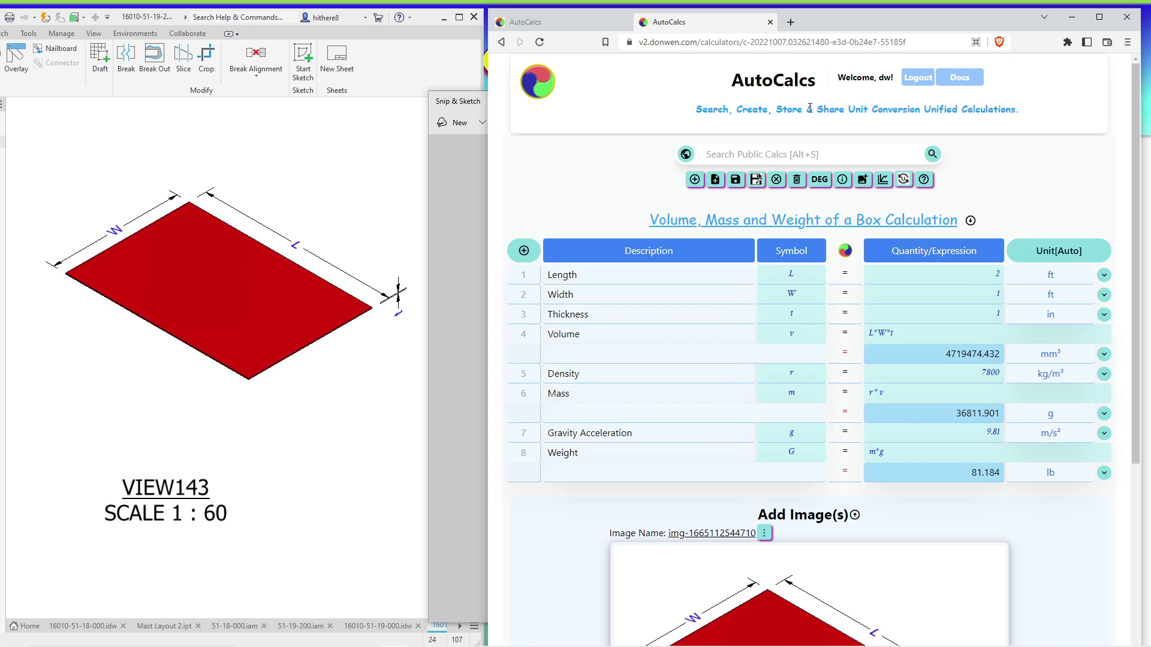